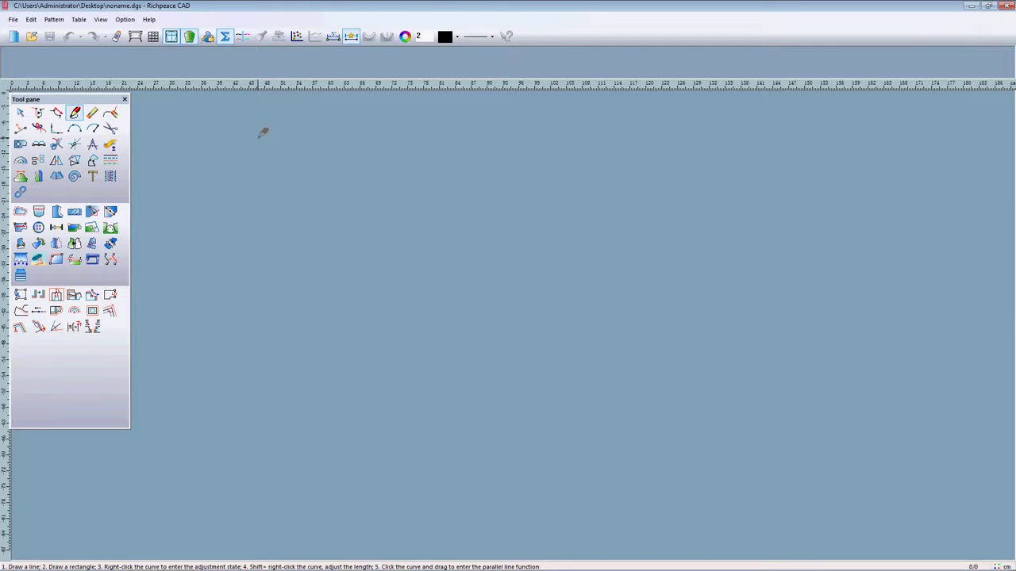
- Open the size and measurement table and add the measurement rows Bust, Length and BAL
left_click(79, 19)
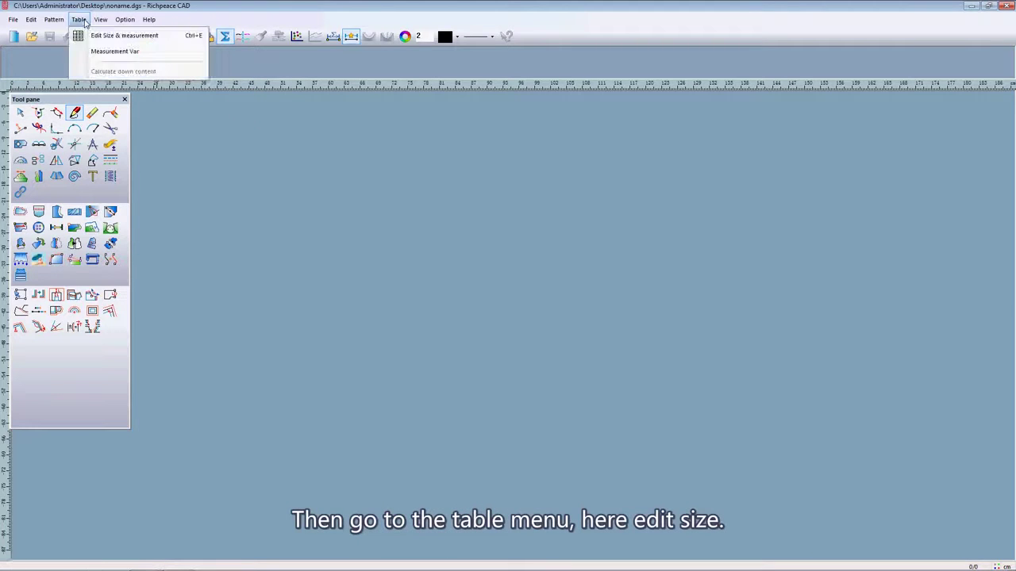
left_click(113, 39)
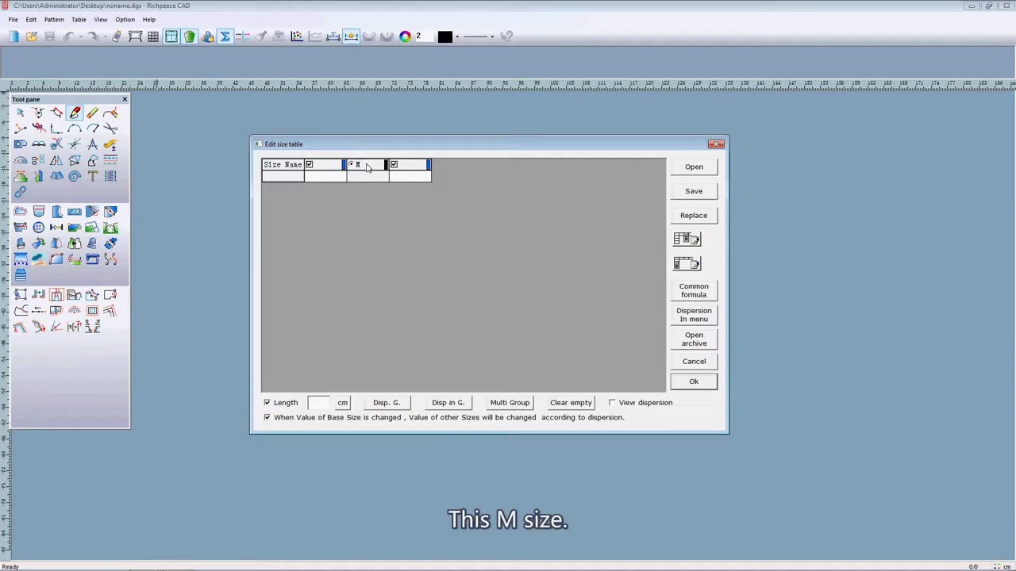
left_click(284, 177)
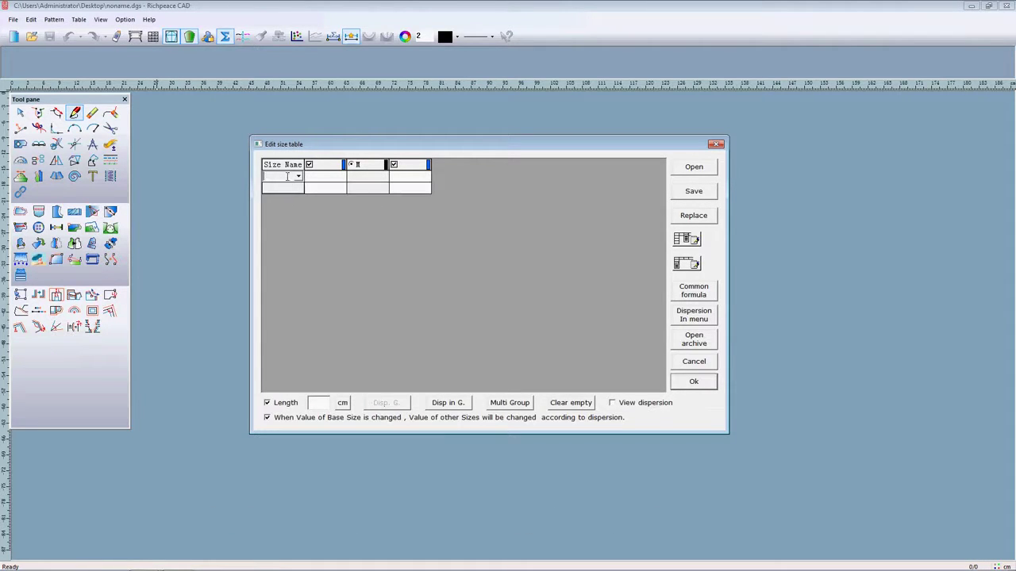
type("Bust")
left_click(293, 189)
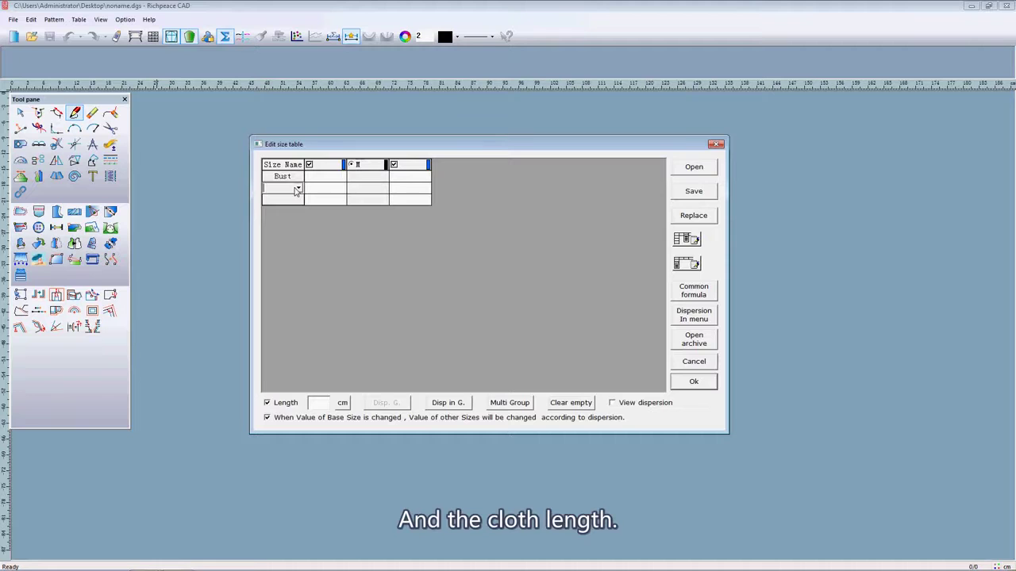
type("Length")
left_click(279, 202)
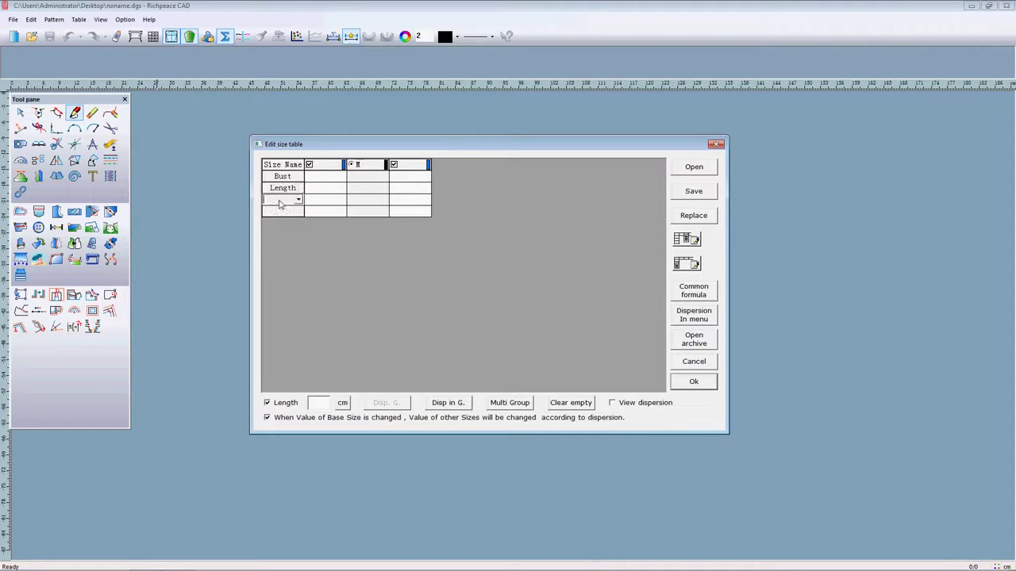
type("BAL")
- Add the measurement rows SW, BCW and BCH below BAL in the size table
left_click(298, 211)
type("SW")
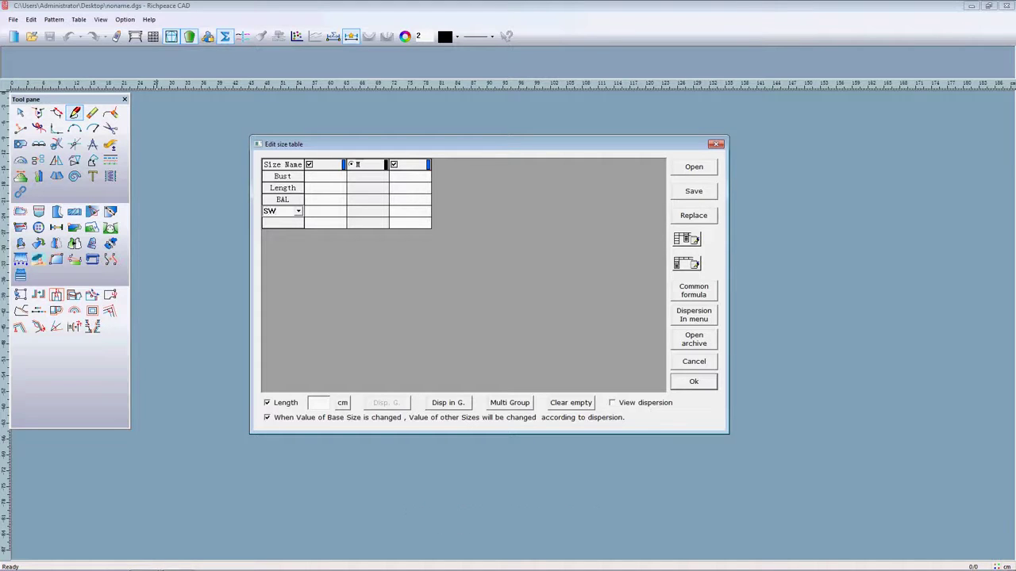
left_click(291, 224)
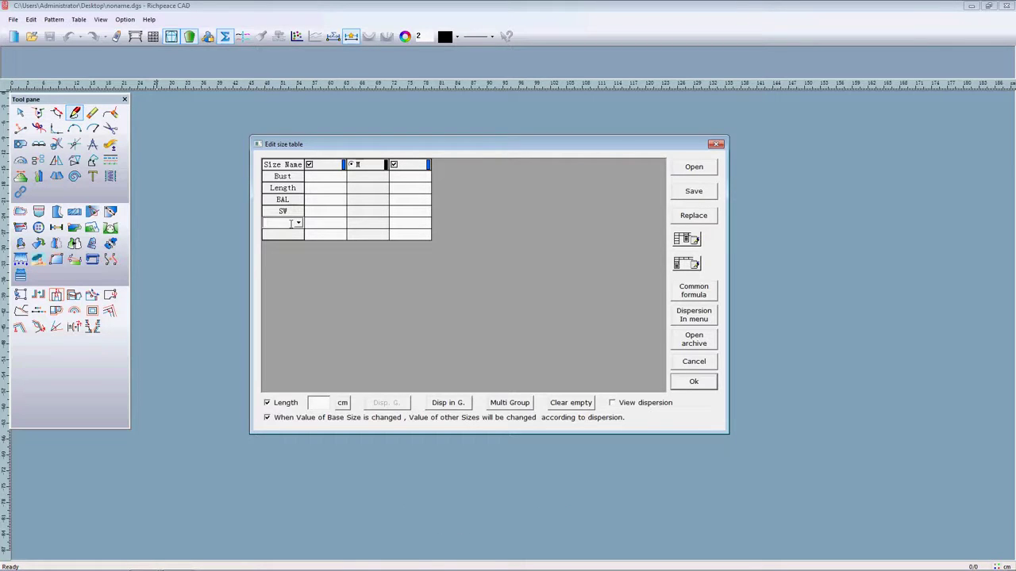
type("BC")
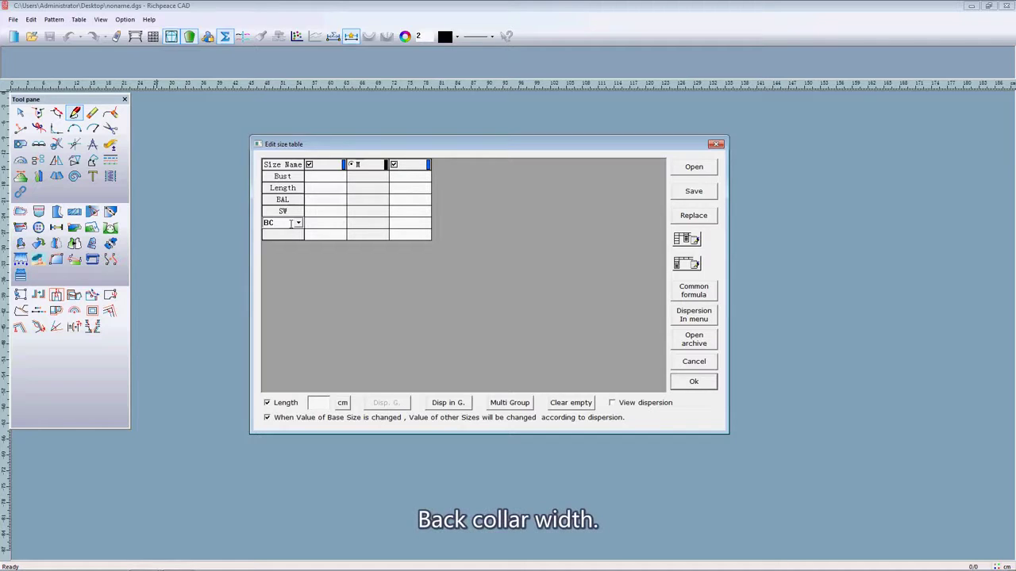
type("W")
key("Return")
left_click(295, 235)
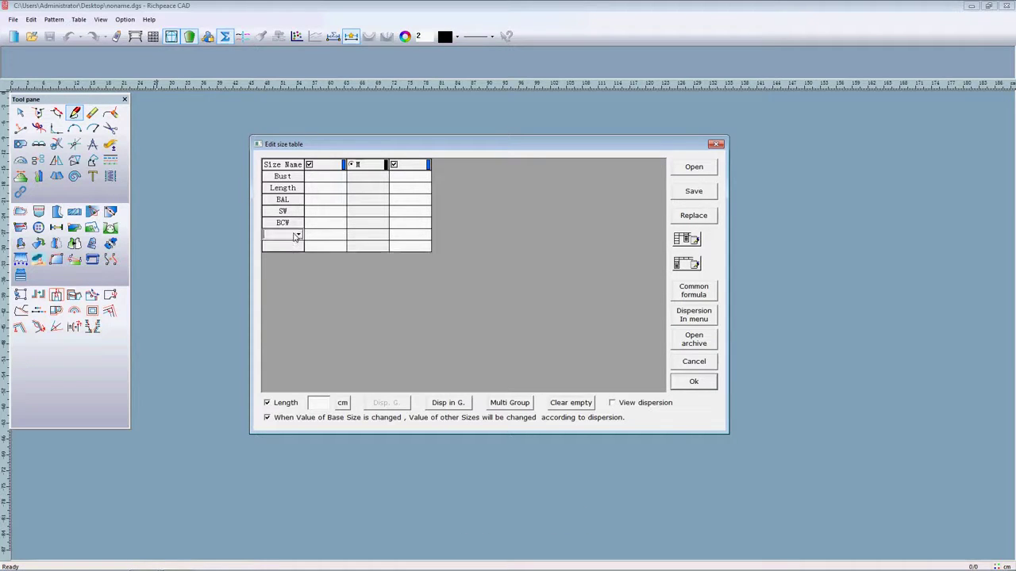
type("BCH")
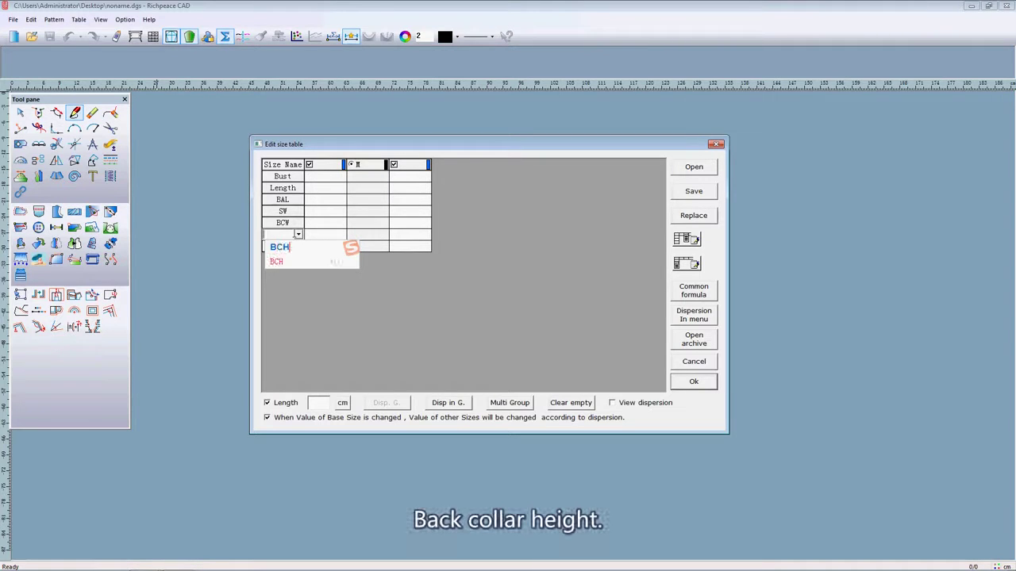
key("Return")
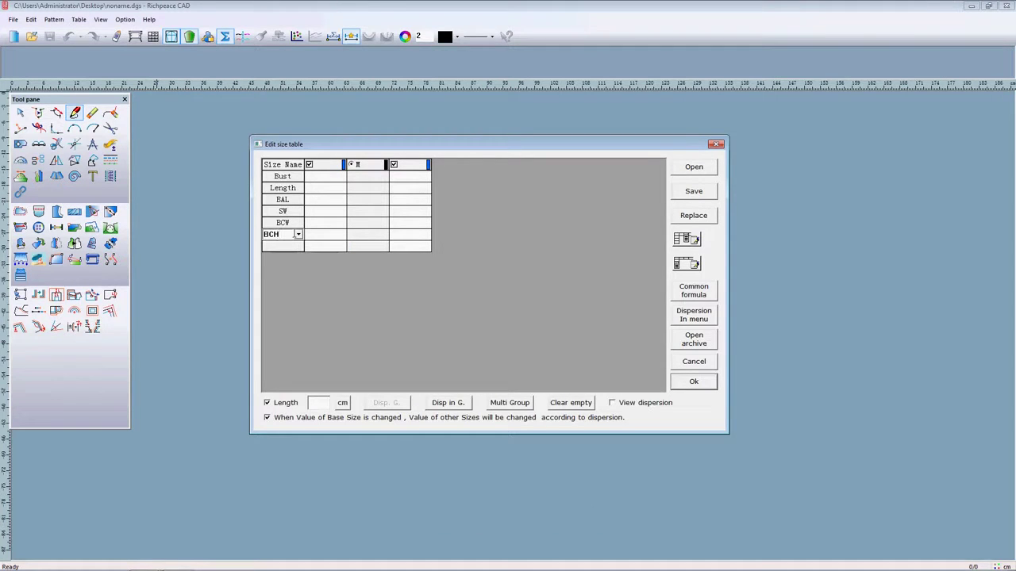
left_click(292, 247)
- Fill in the base size M column: Bust 96, Length 60, BAL 38, SW 38, BCW 7.5 and BCH 2.5
left_click(363, 177)
type("96")
left_click(383, 189)
type("6")
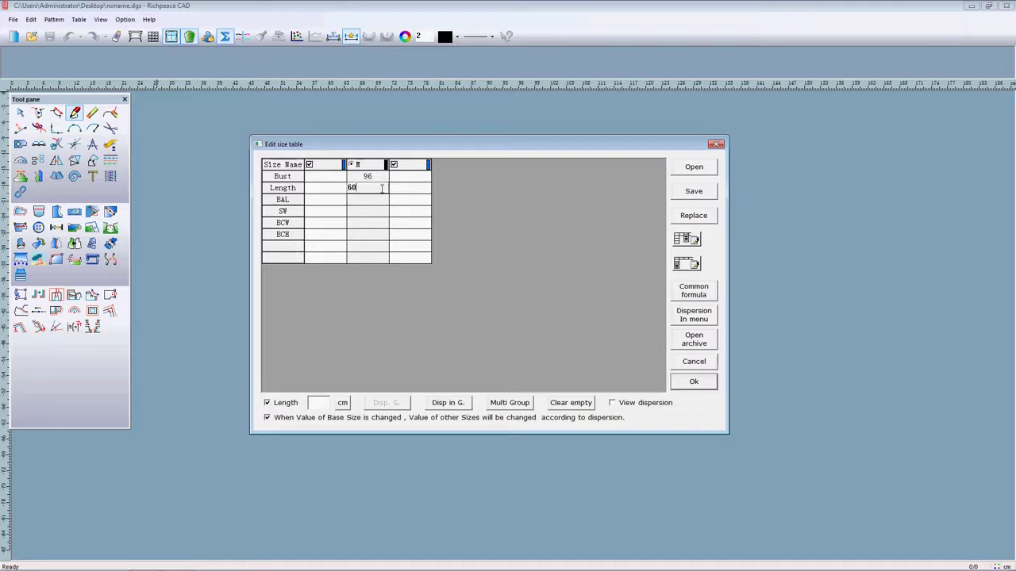
type("0")
left_click(368, 199)
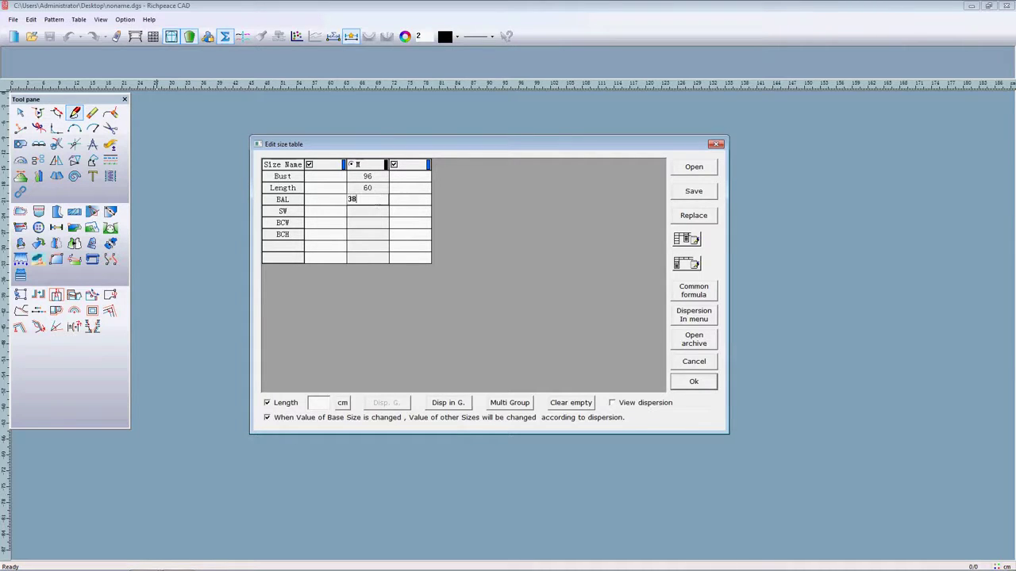
type("38")
left_click(378, 213)
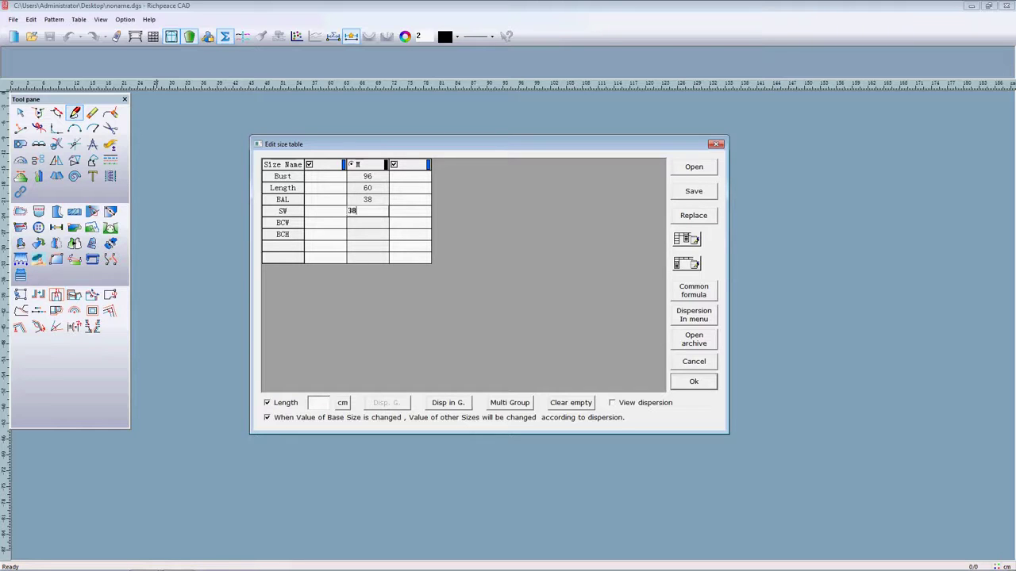
left_click(383, 223)
left_click(378, 236)
type("2.5")
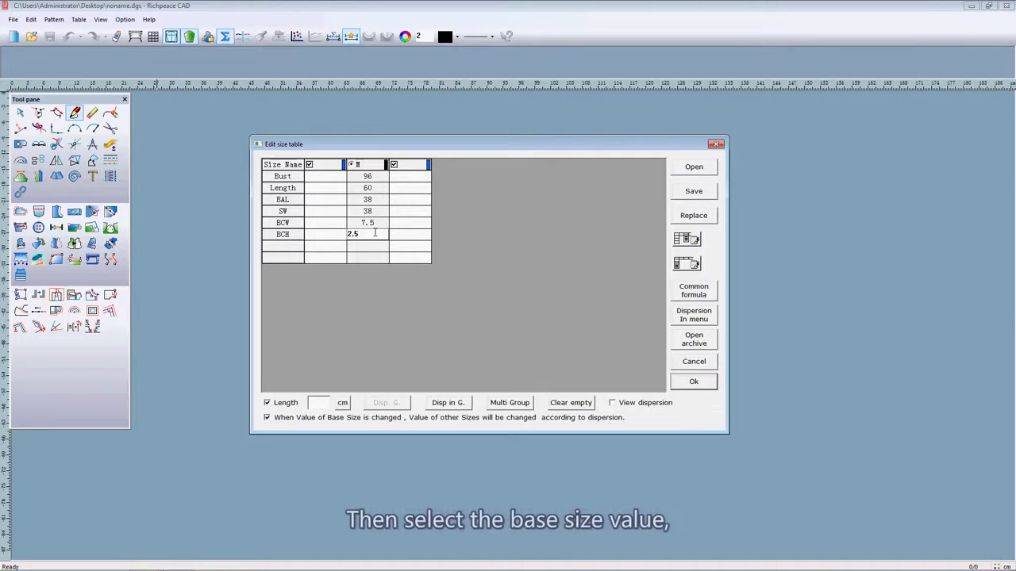
- Choose a size dispersion of 4 cm starting from the base size's Bust value
left_click(362, 176)
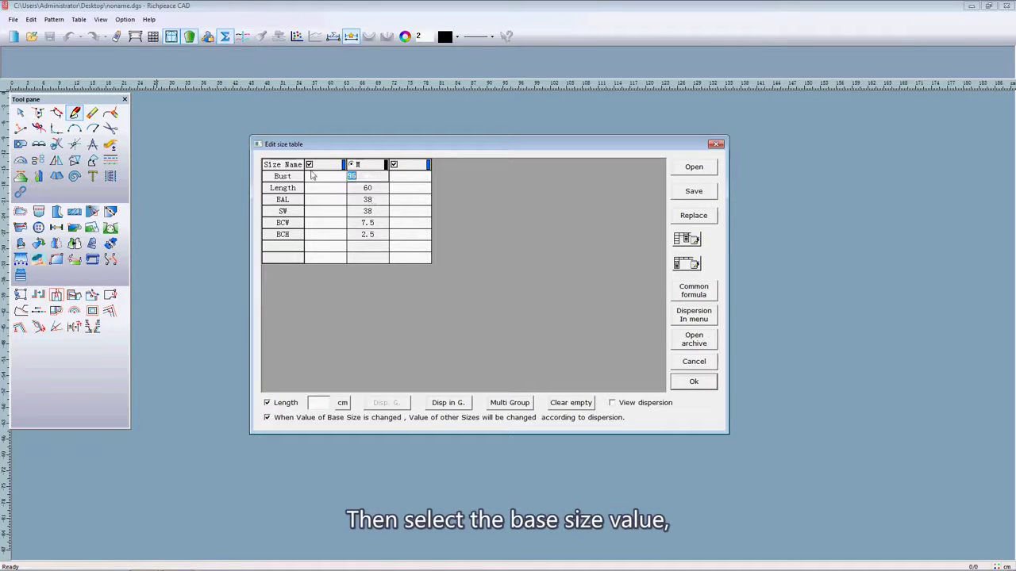
right_click(362, 176)
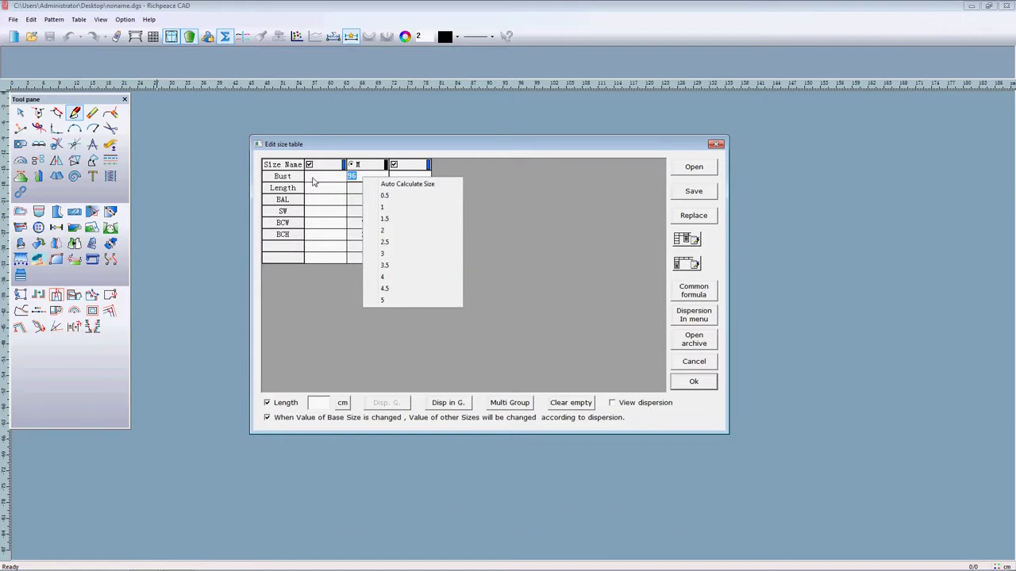
left_click(393, 276)
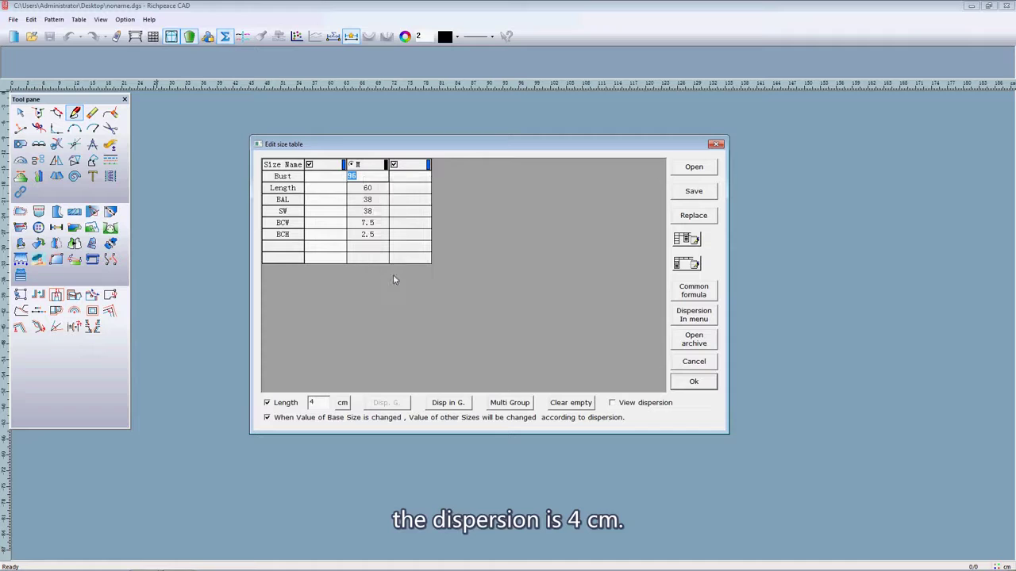
- Add a size column named S before M and another after M, trying to name it L
left_click(344, 165)
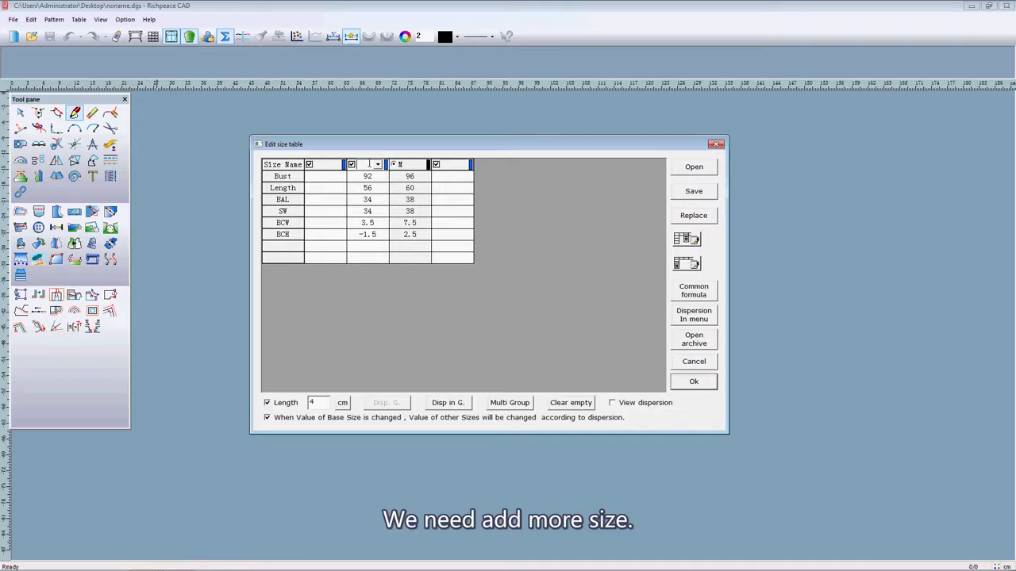
left_click(369, 164)
type("S")
key("Return")
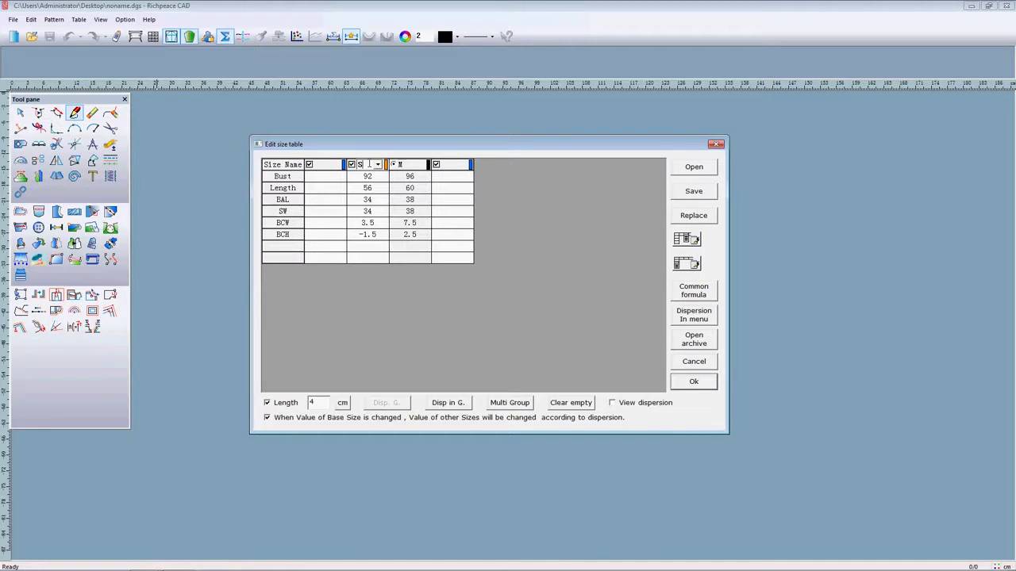
left_click(466, 165)
type("L")
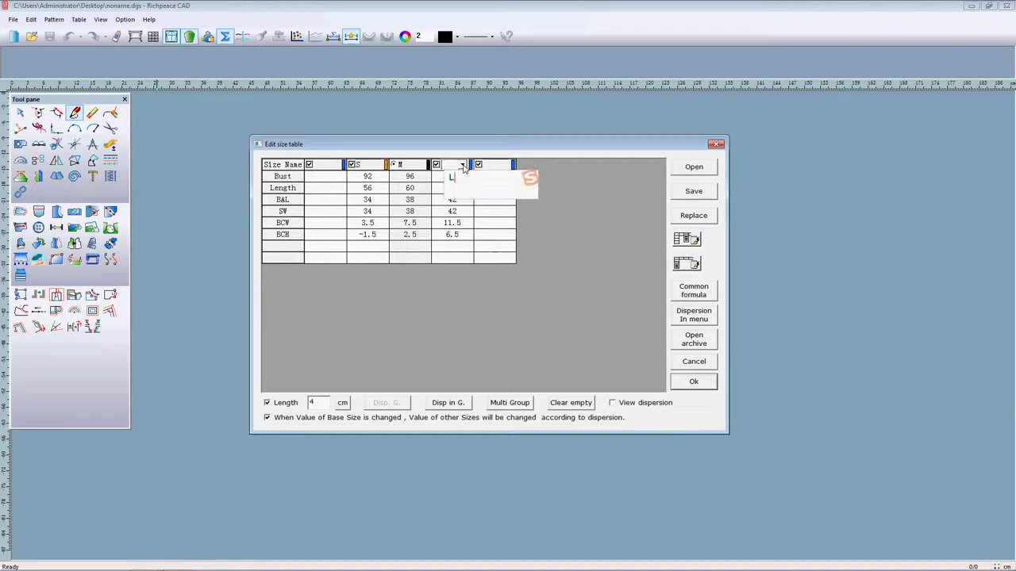
- Set the dispersion between sizes to 4 cm for Bust and 2 cm for Length
left_click(429, 186)
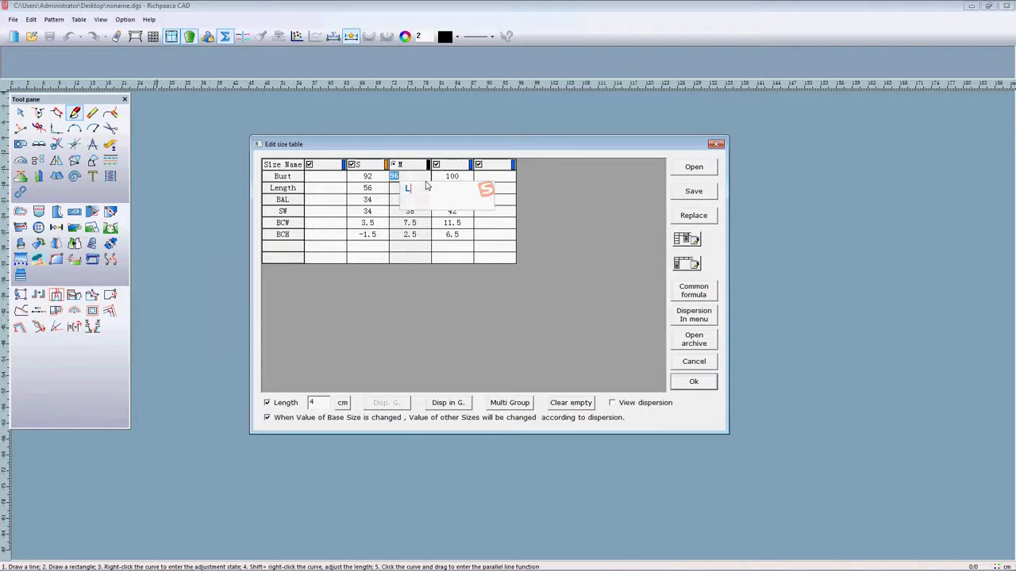
left_click(406, 178)
right_click(411, 176)
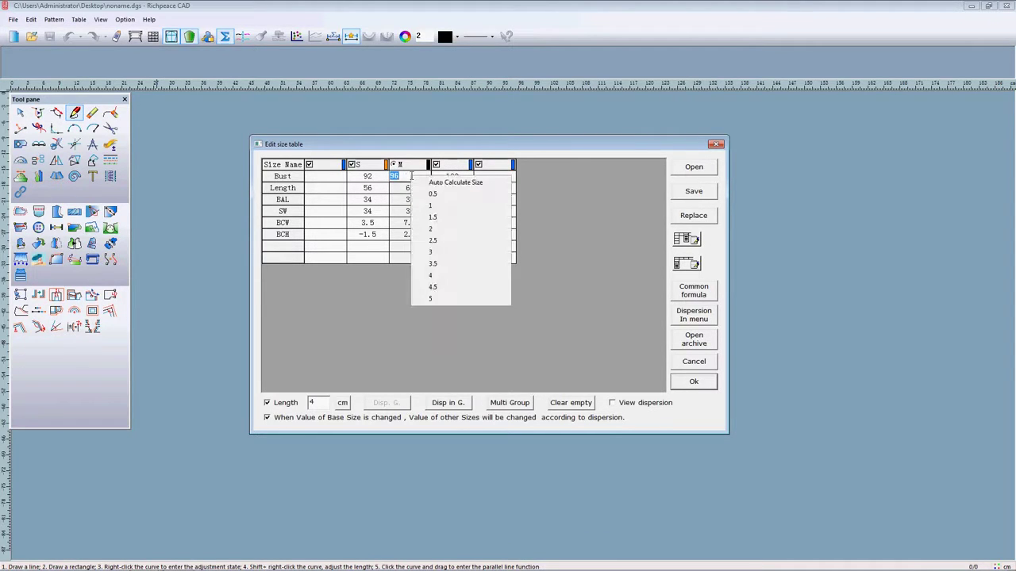
left_click(434, 273)
left_click(406, 189)
right_click(405, 188)
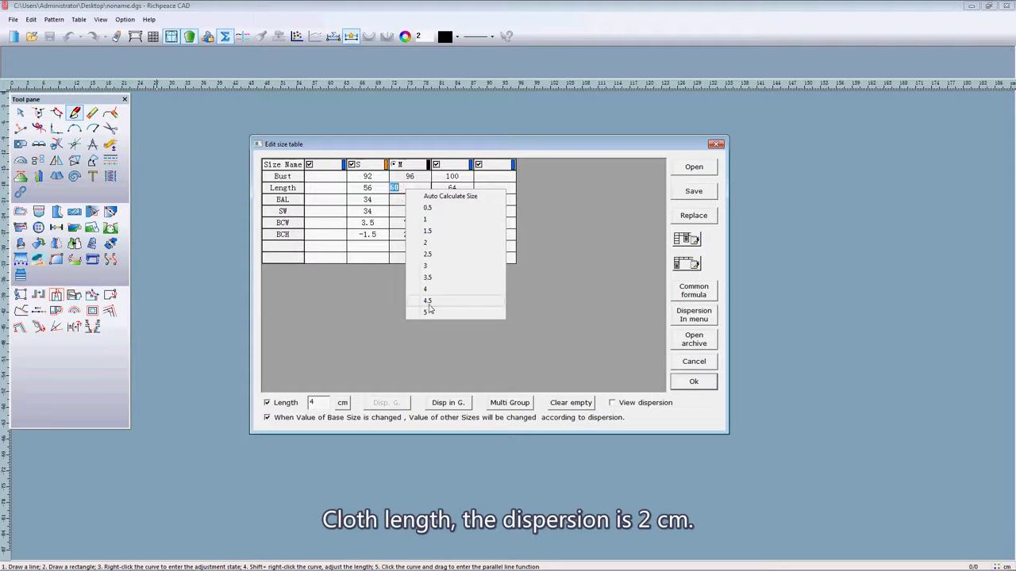
left_click(431, 246)
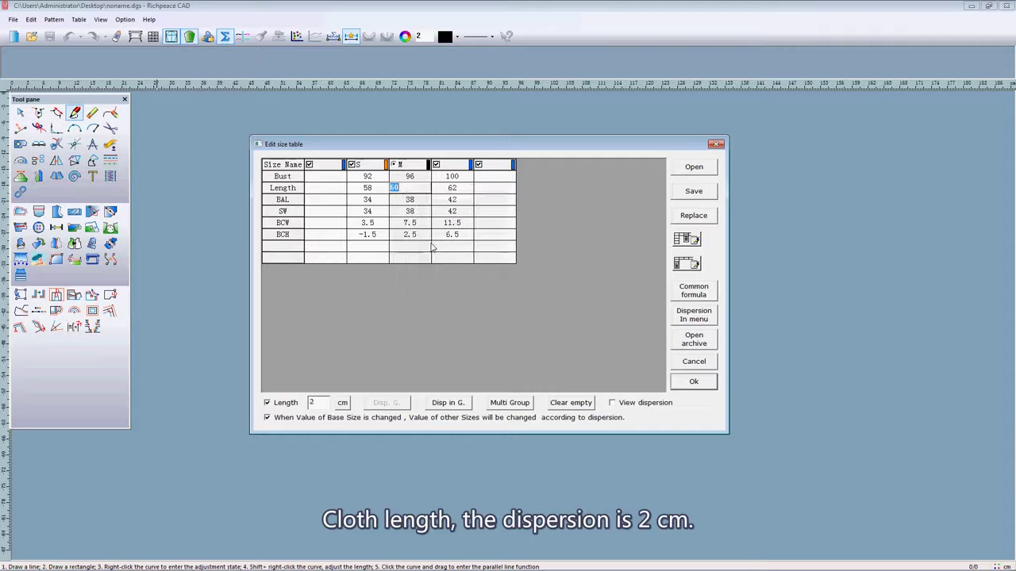
- Set the dispersion between sizes to 1 cm for both BAL and SW
right_click(412, 200)
left_click(431, 230)
right_click(416, 212)
left_click(435, 242)
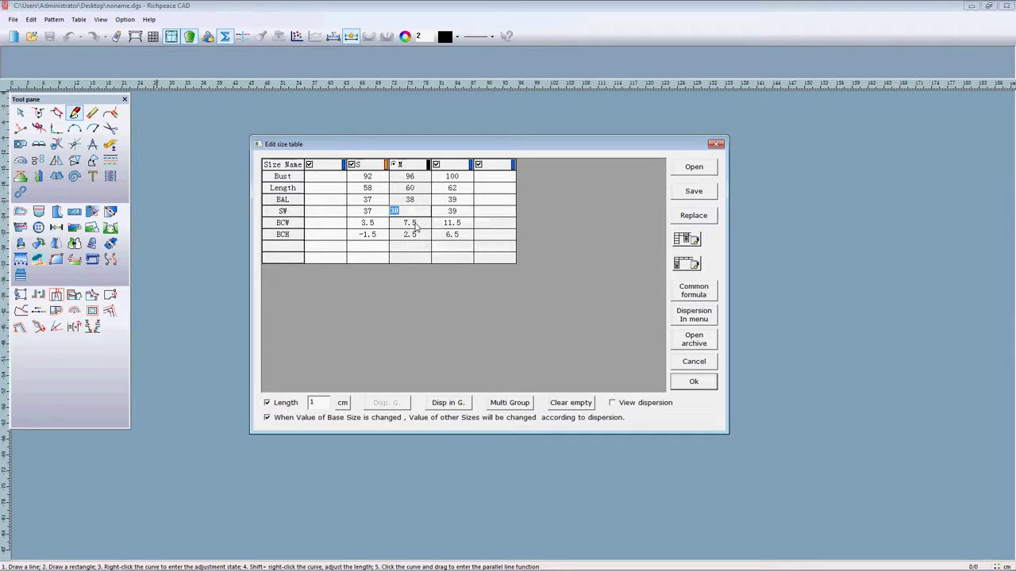
- Set the dispersion between sizes to 0.5 cm for both BCW and BCH
right_click(414, 224)
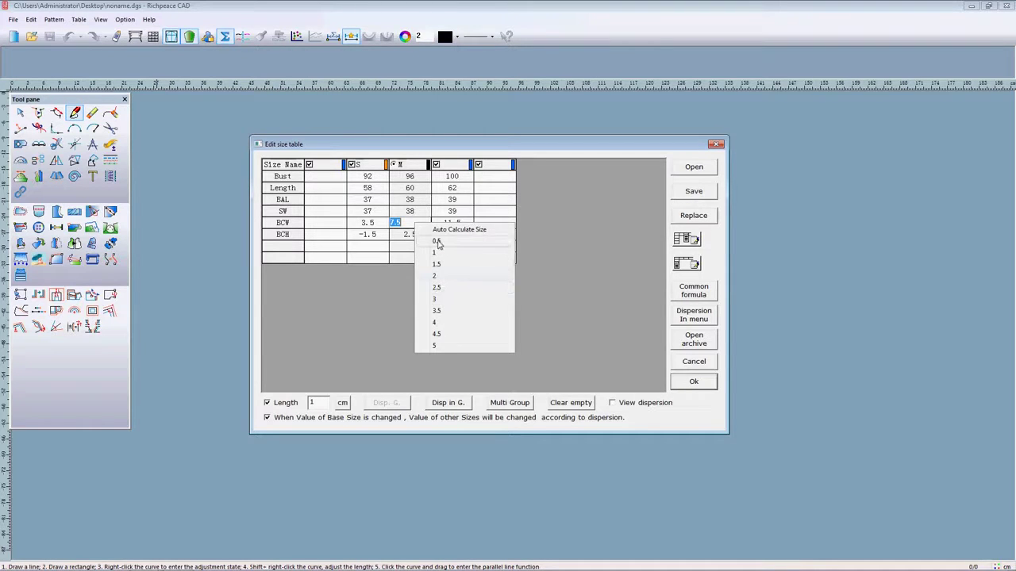
left_click(437, 242)
right_click(419, 236)
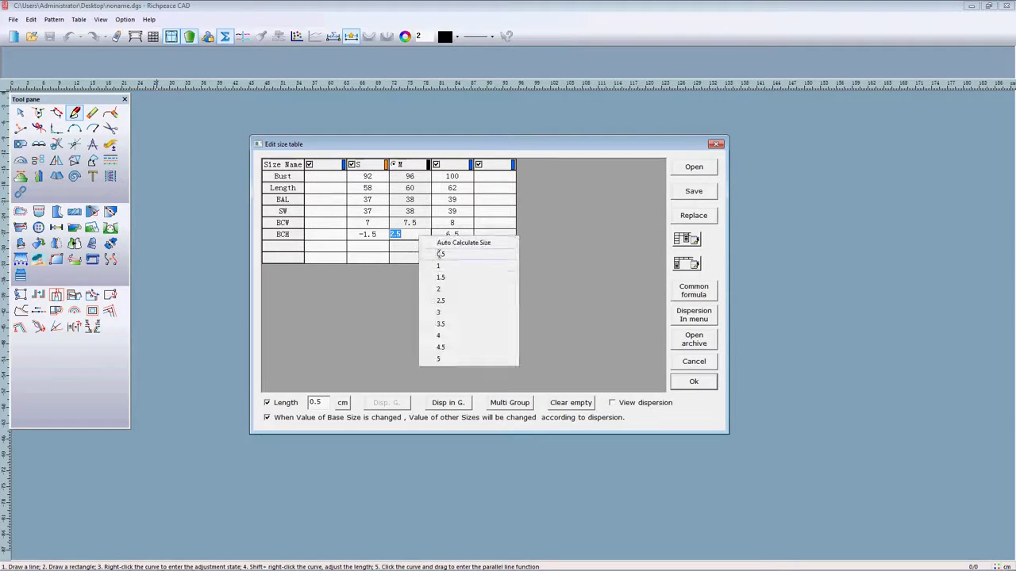
left_click(439, 254)
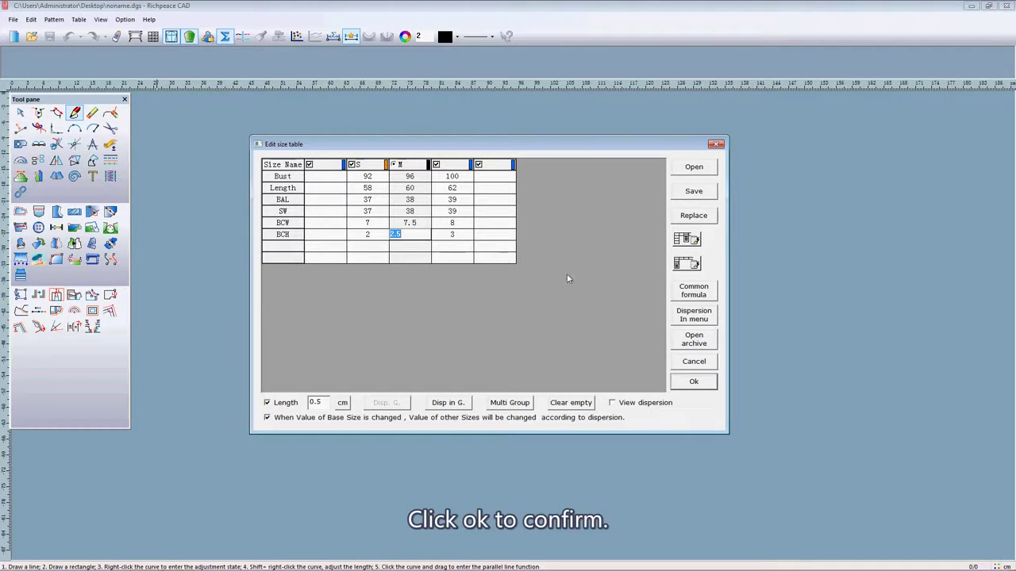
- Name the unnamed size column after M as L and confirm the size table
left_click(687, 382)
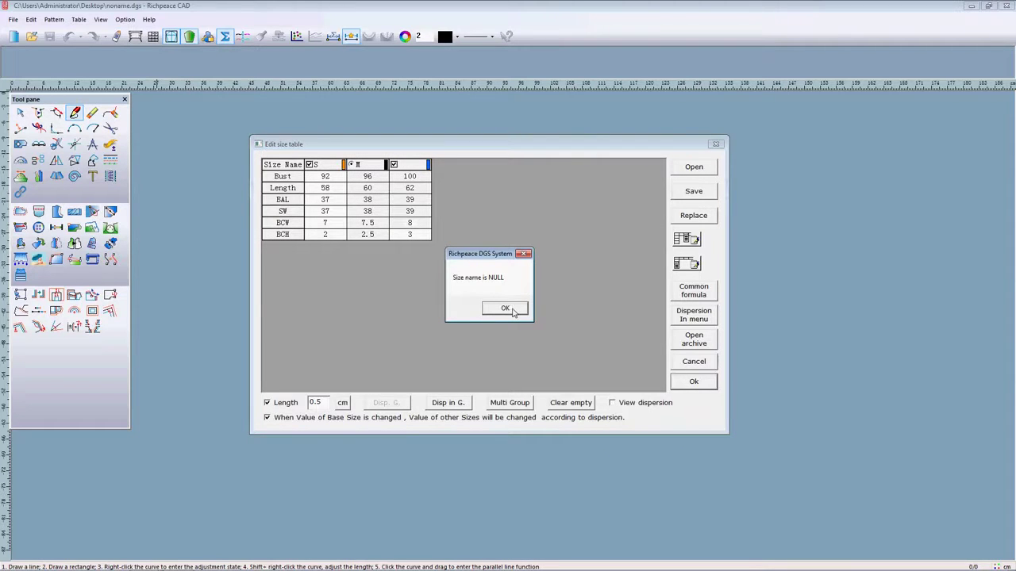
left_click(523, 254)
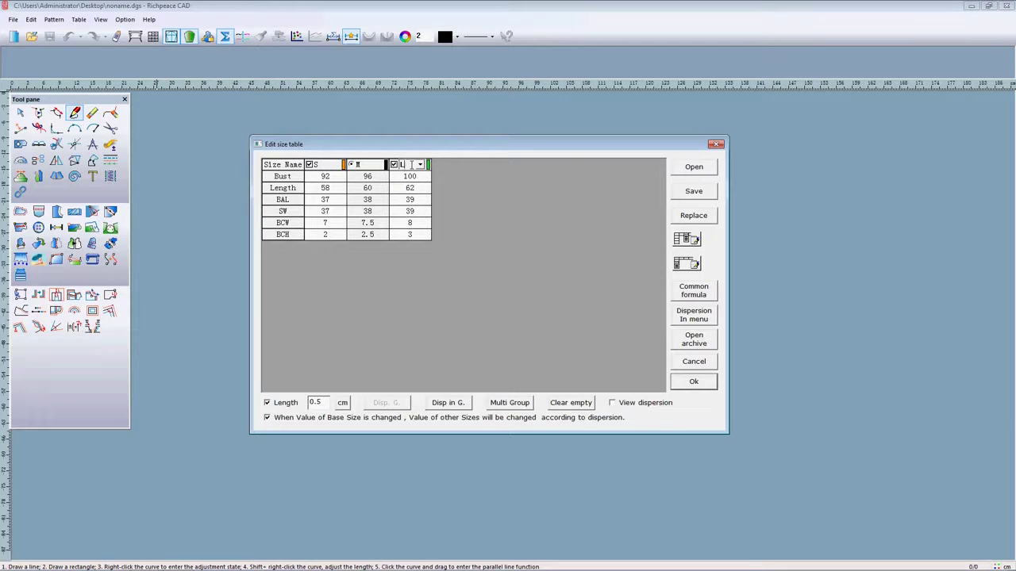
left_click(693, 383)
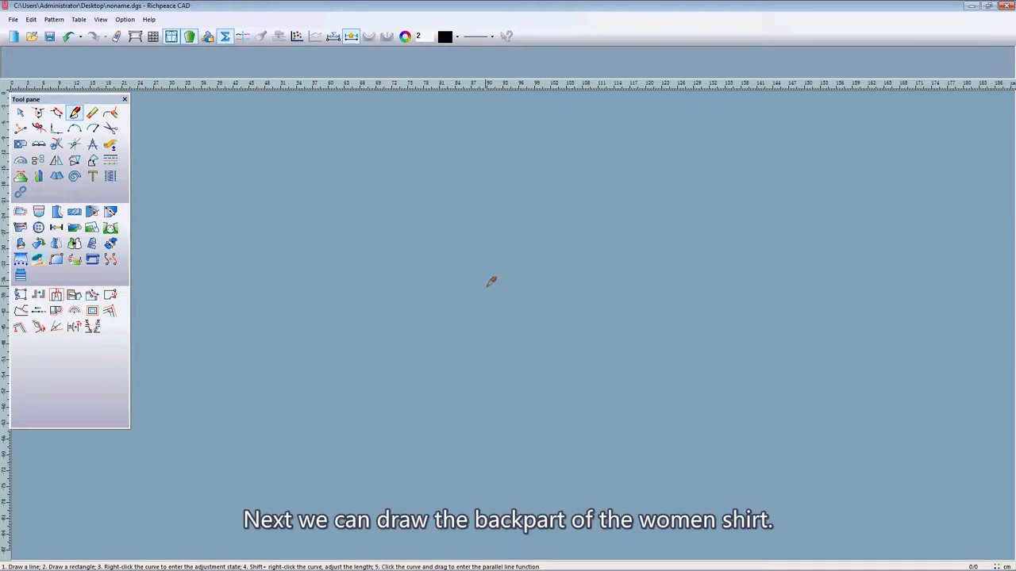
- Draw a base rectangle about 33.5 by 46.9 cm for the back part and set its width to Bust/4
left_click(75, 115)
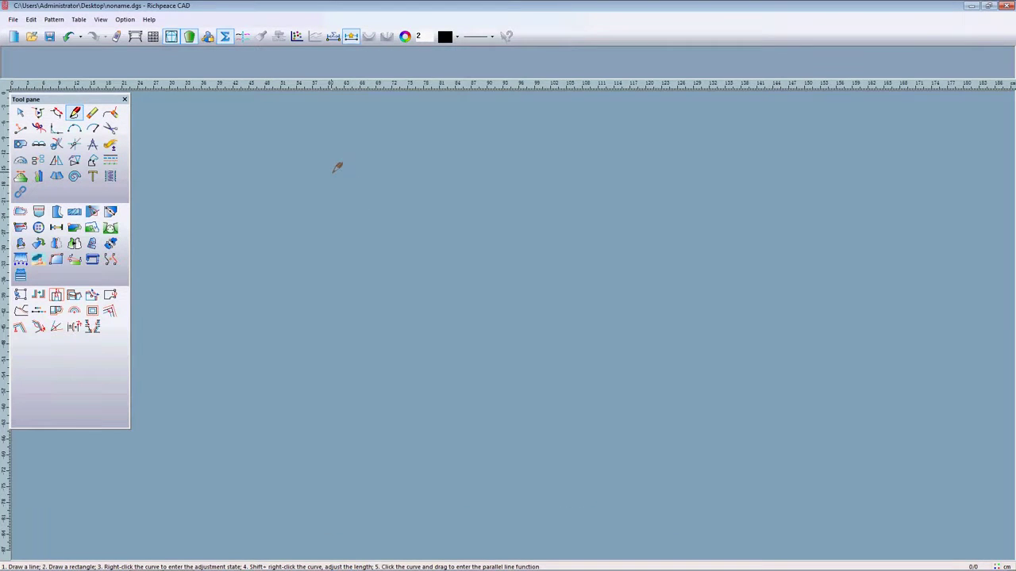
left_click_drag(334, 173, 510, 421)
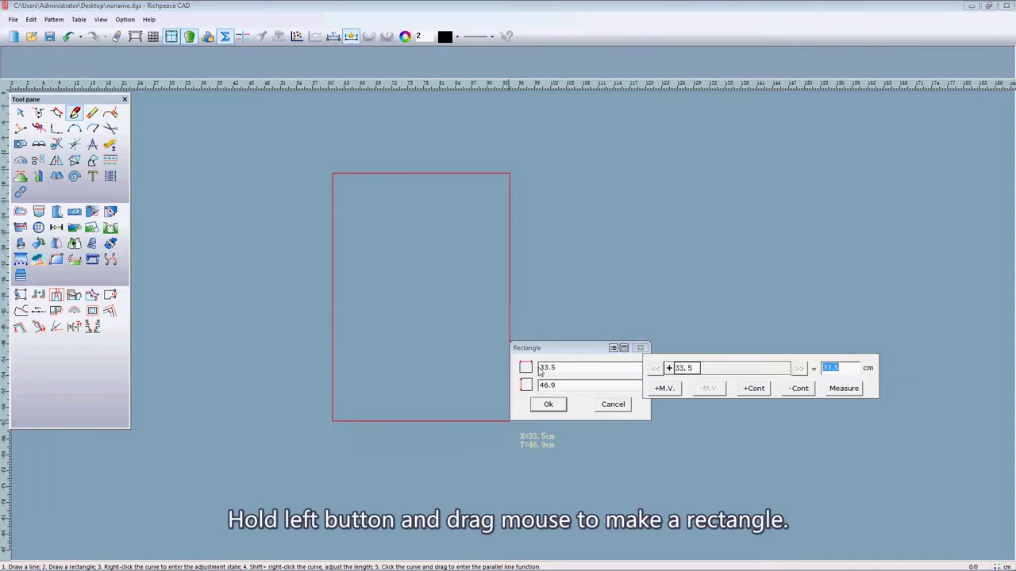
left_click_drag(555, 349, 416, 240)
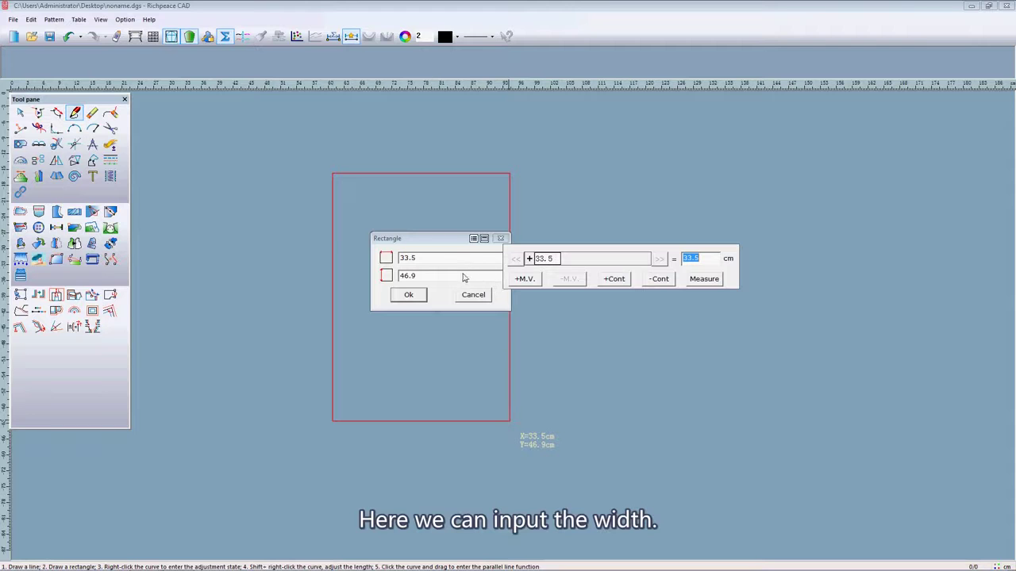
left_click(526, 279)
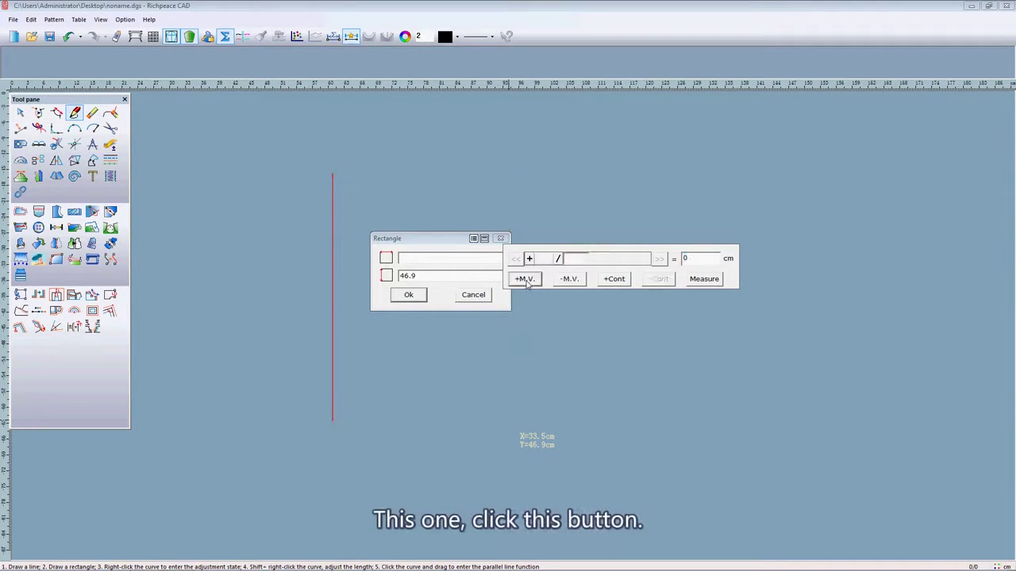
left_click(544, 260)
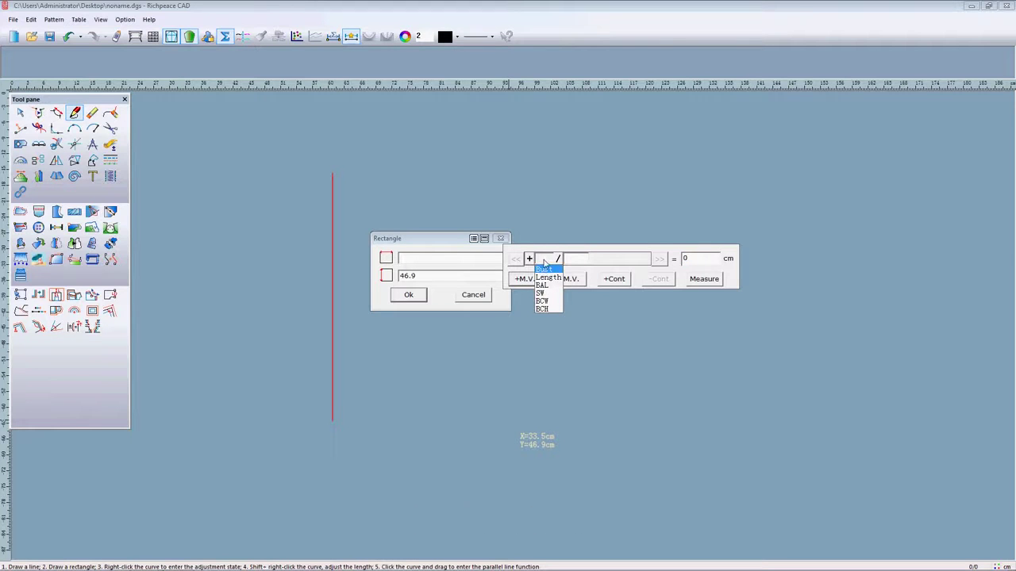
left_click(544, 271)
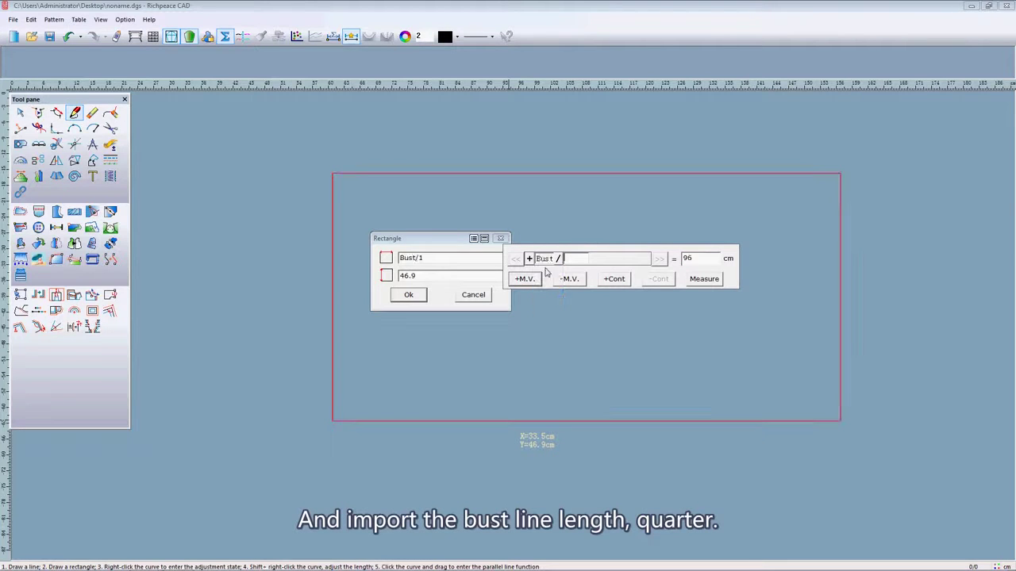
type("4")
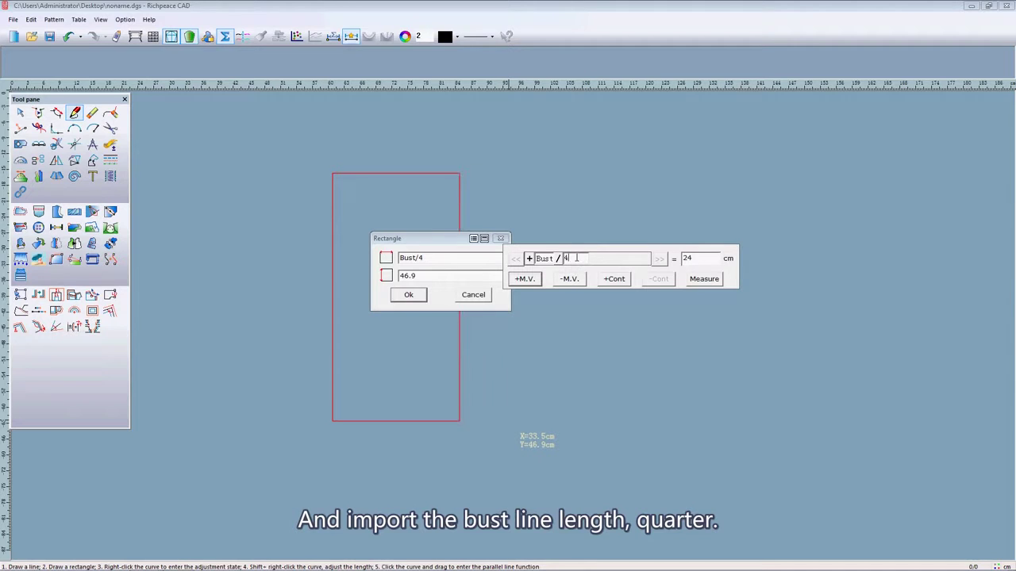
- Set the base rectangle's height to the Length measurement and confirm it
left_click(430, 277)
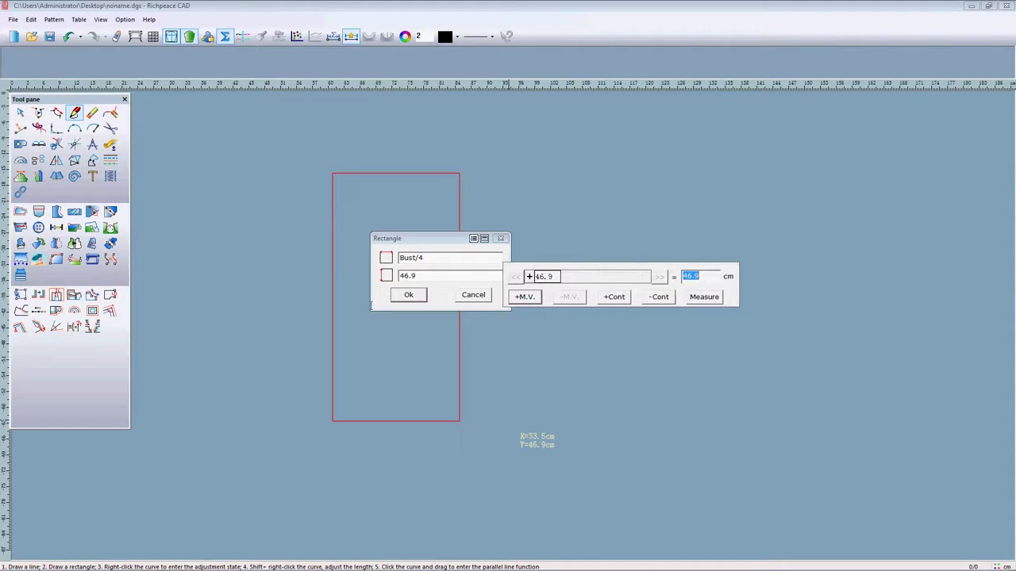
left_click(523, 296)
left_click(543, 278)
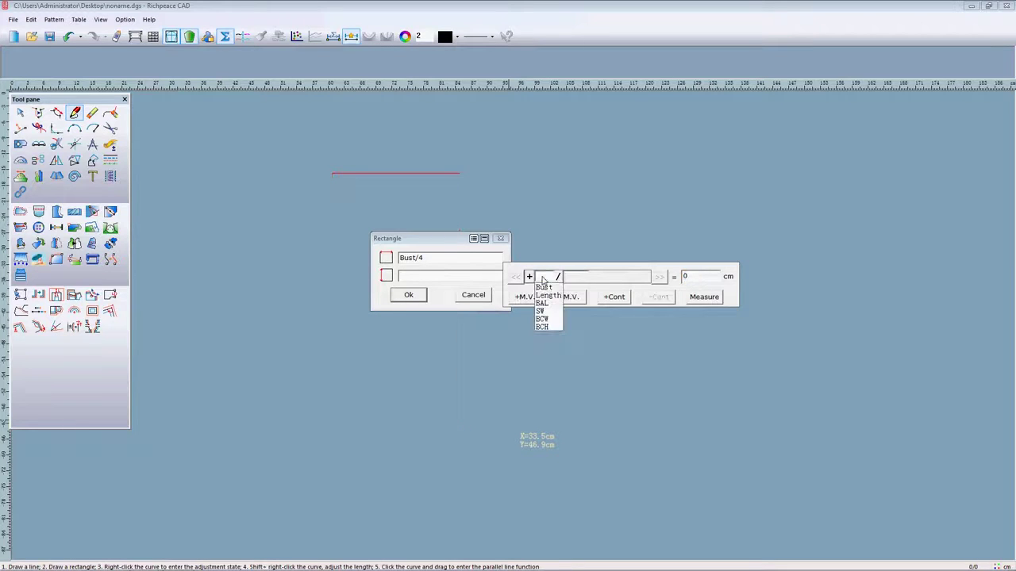
left_click(547, 295)
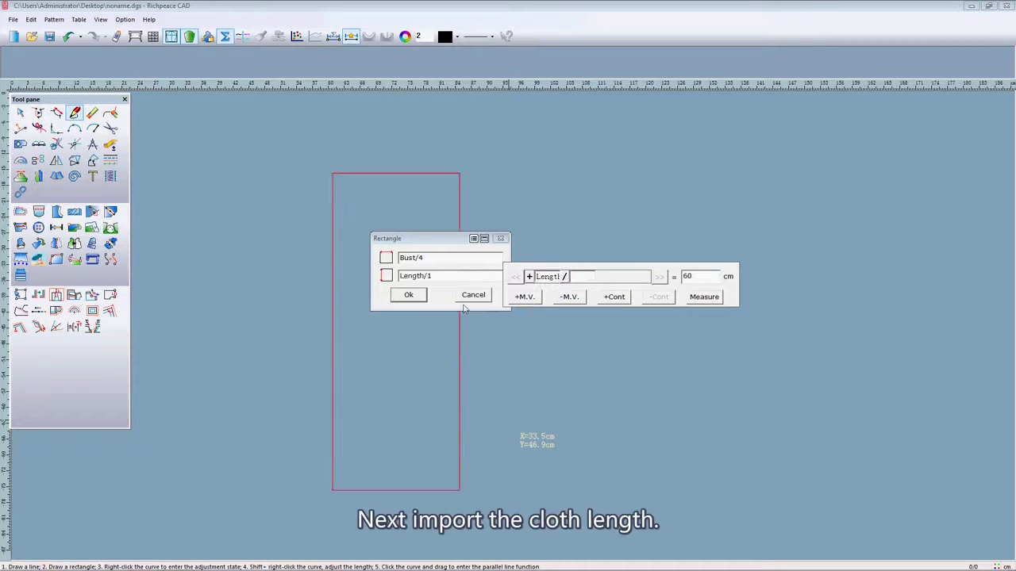
left_click(409, 296)
- Customize the Right button toolbar by adding the Rectangle tool to it
scroll(517, 320, "down", 1)
scroll(516, 318, "up", 2)
scroll(515, 318, "down", 3)
scroll(512, 306, "up", 3)
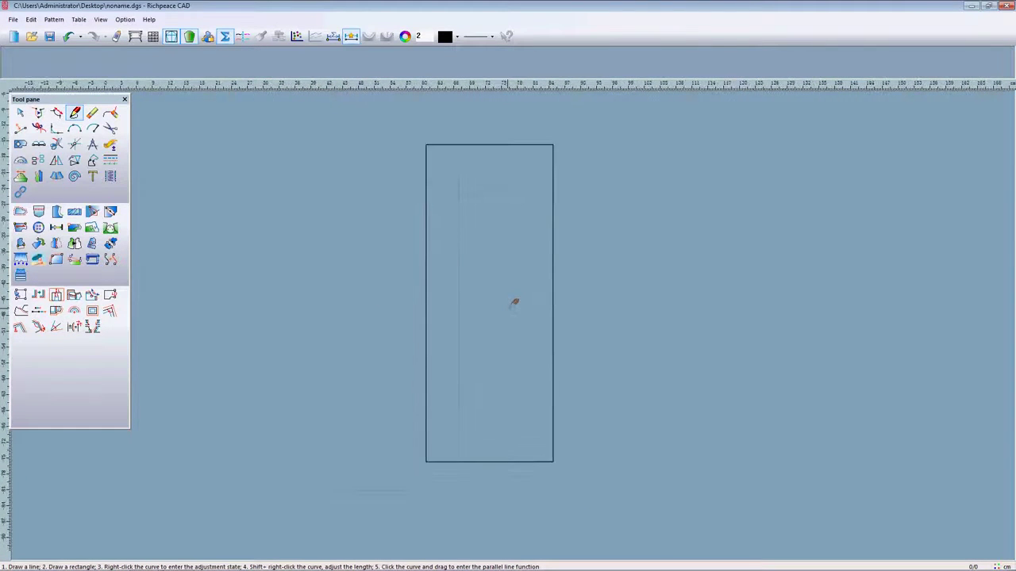
scroll(514, 305, "down", 1)
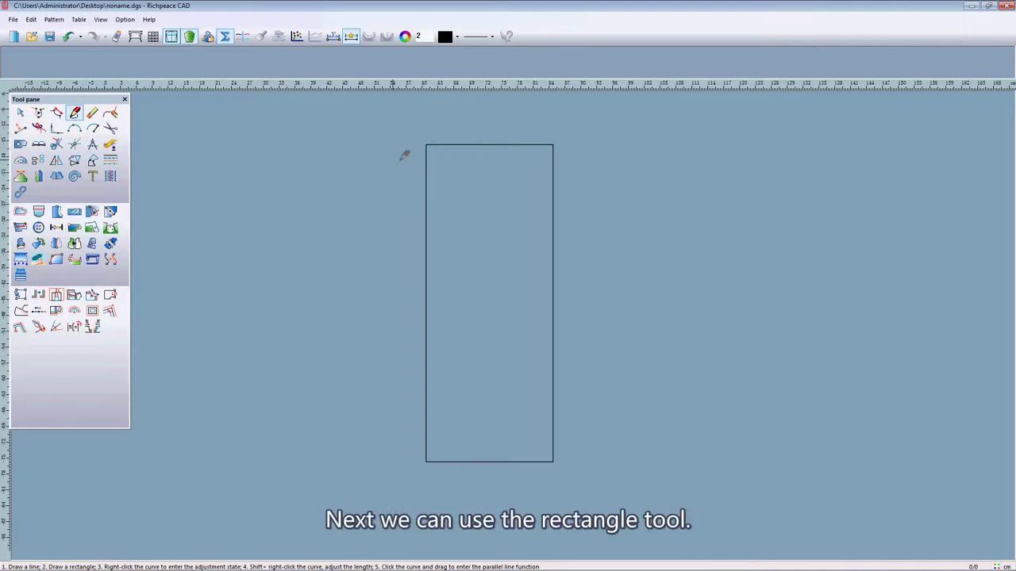
right_click(259, 143)
left_click(265, 189)
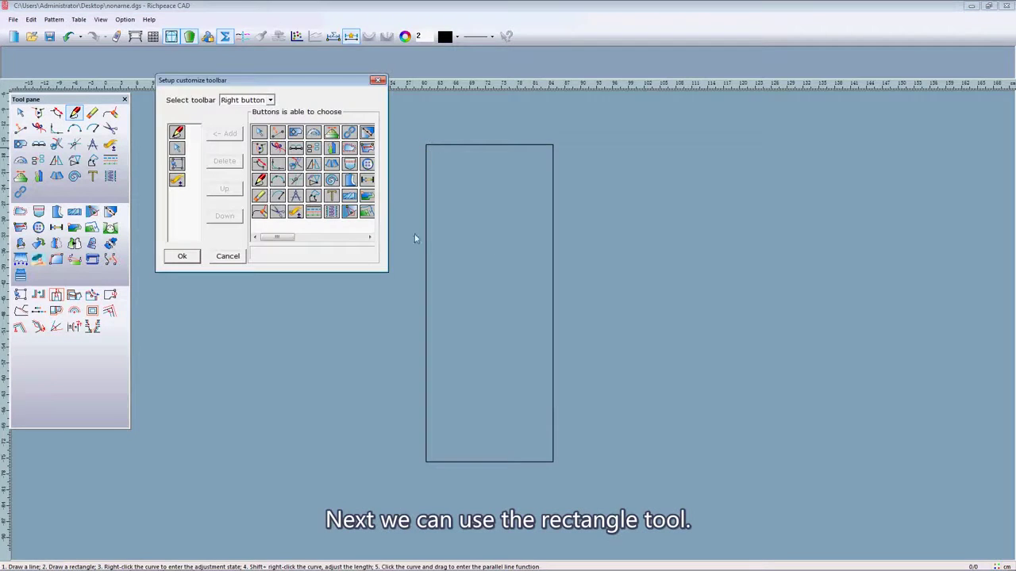
left_click_drag(278, 238, 335, 246)
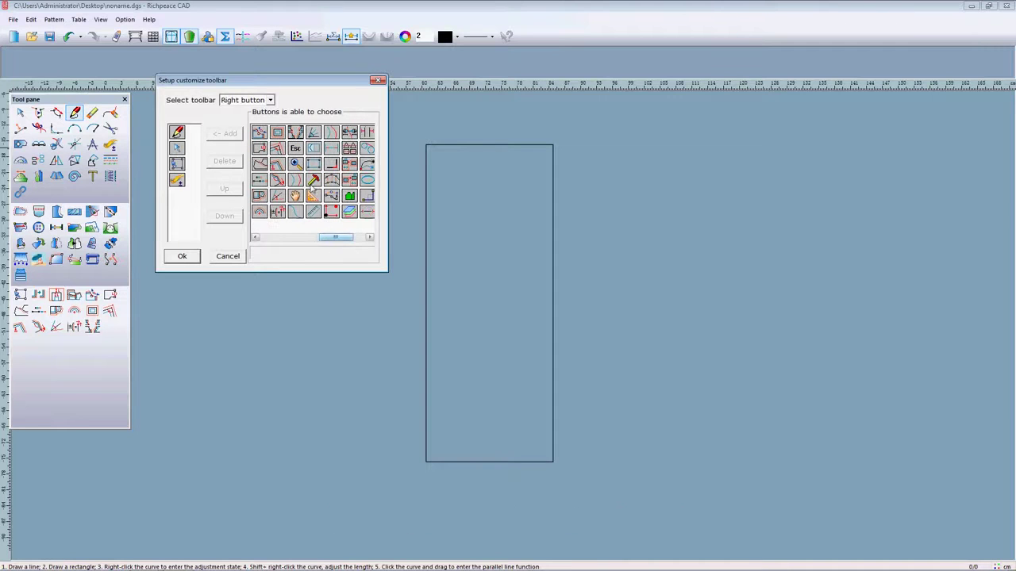
left_click(313, 164)
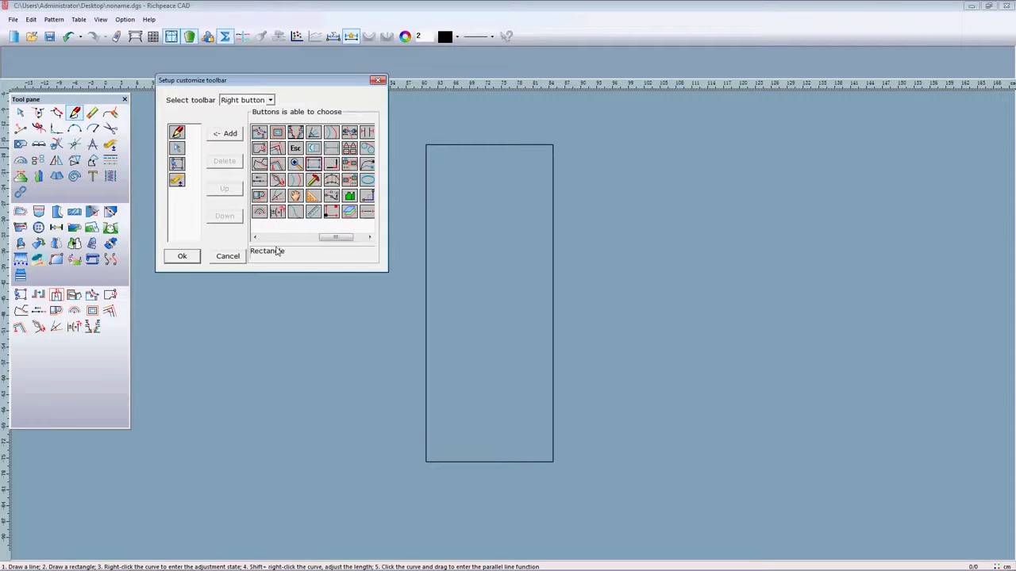
left_click(224, 134)
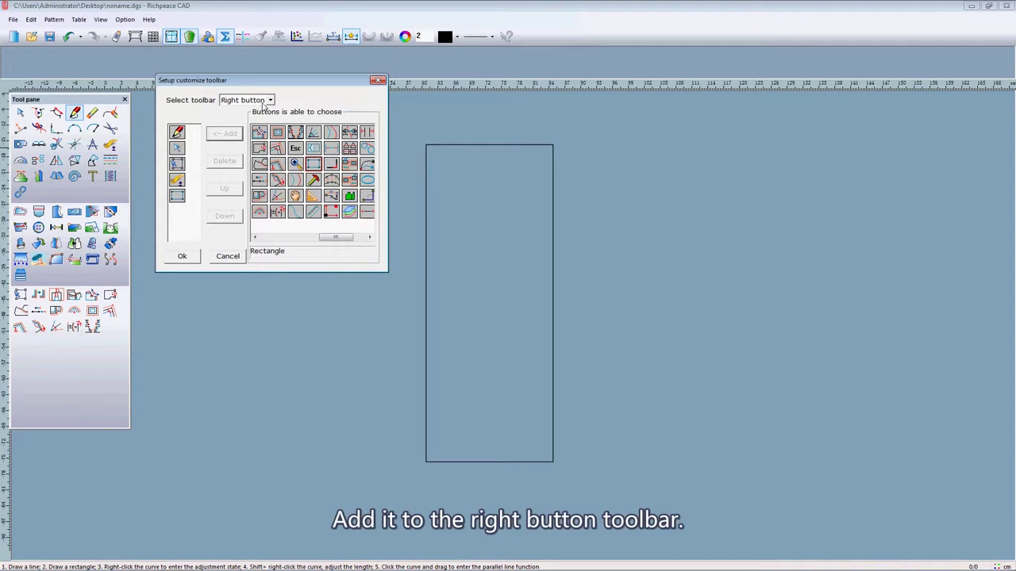
left_click(195, 262)
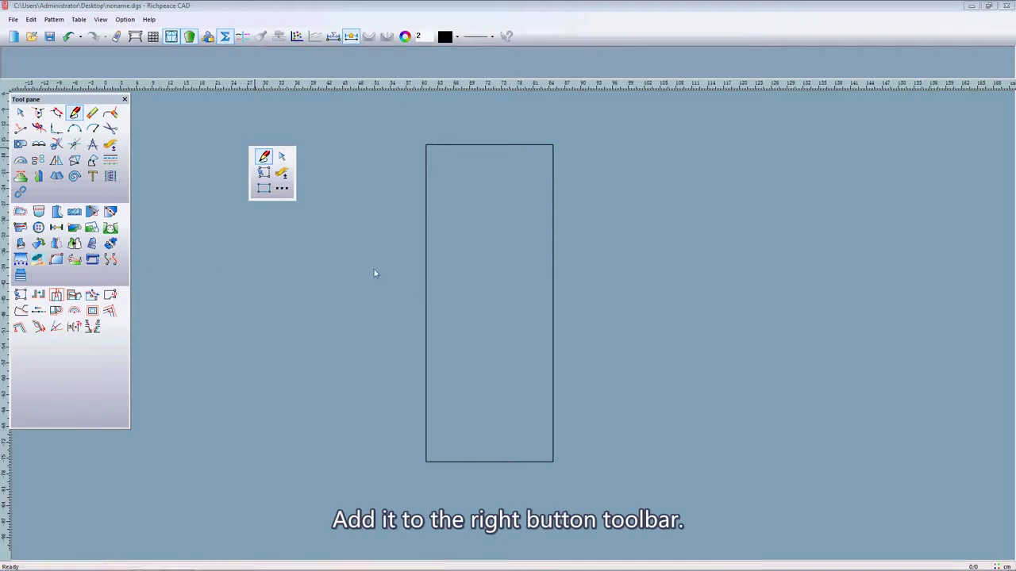
- Draw a collar rectangle about 8.1 by 4.9 cm inward from the base rectangle's upper-left corner and set its width to BCW
left_click(266, 193)
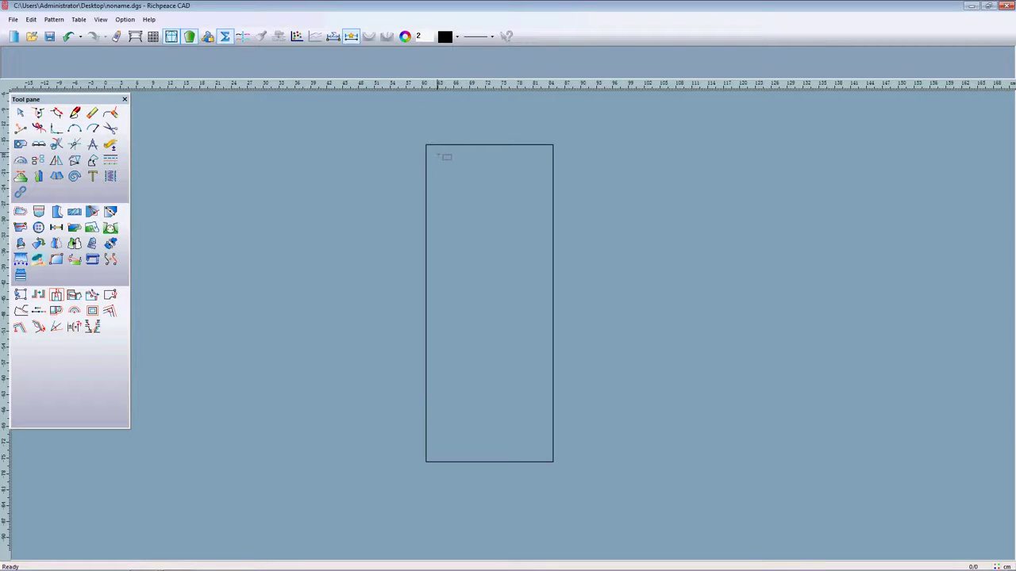
left_click(426, 145)
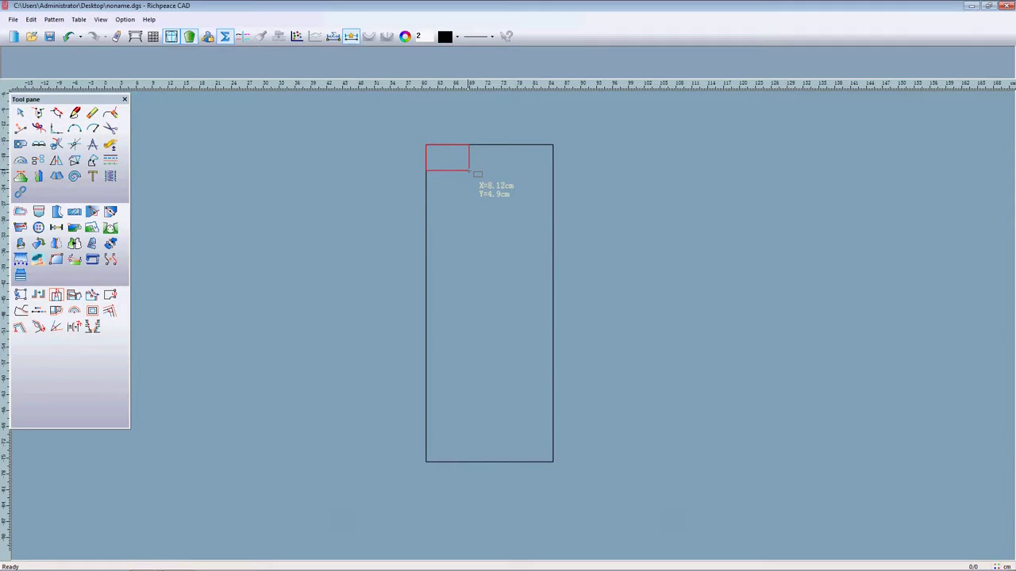
left_click(469, 170)
left_click_drag(506, 177, 416, 217)
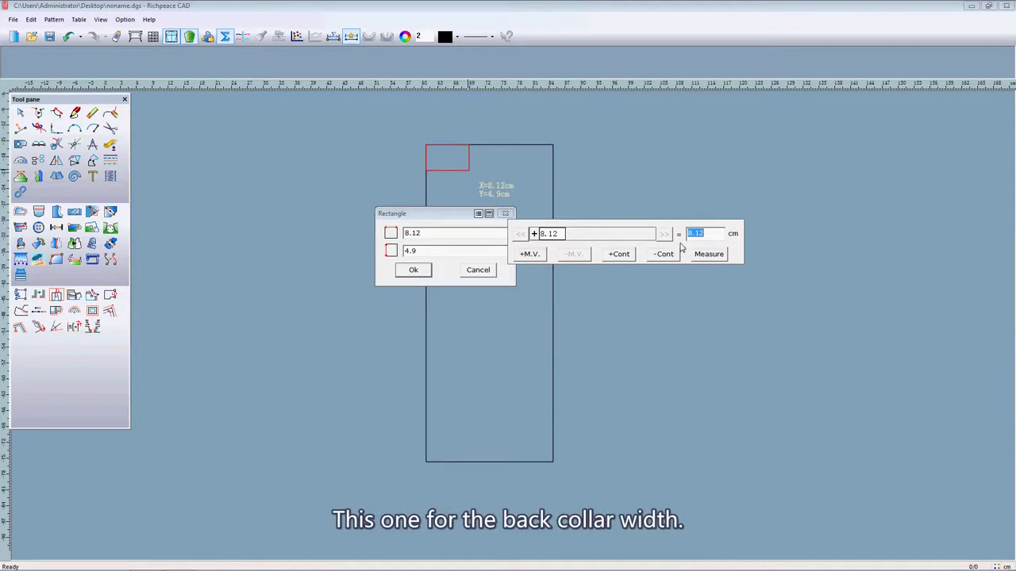
left_click(537, 255)
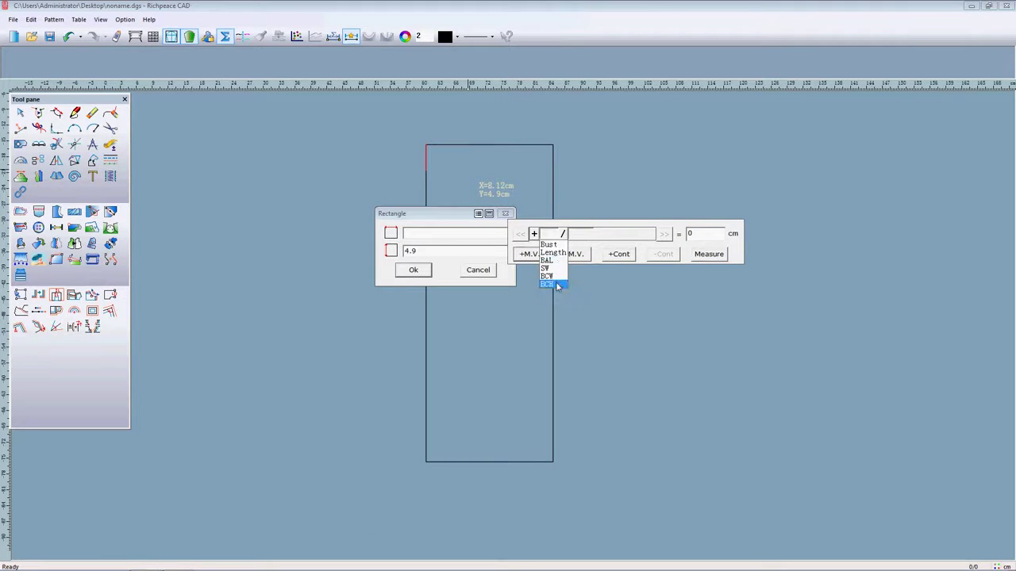
left_click(553, 277)
- Set the collar rectangle's height to BCH and confirm it
left_click(437, 254)
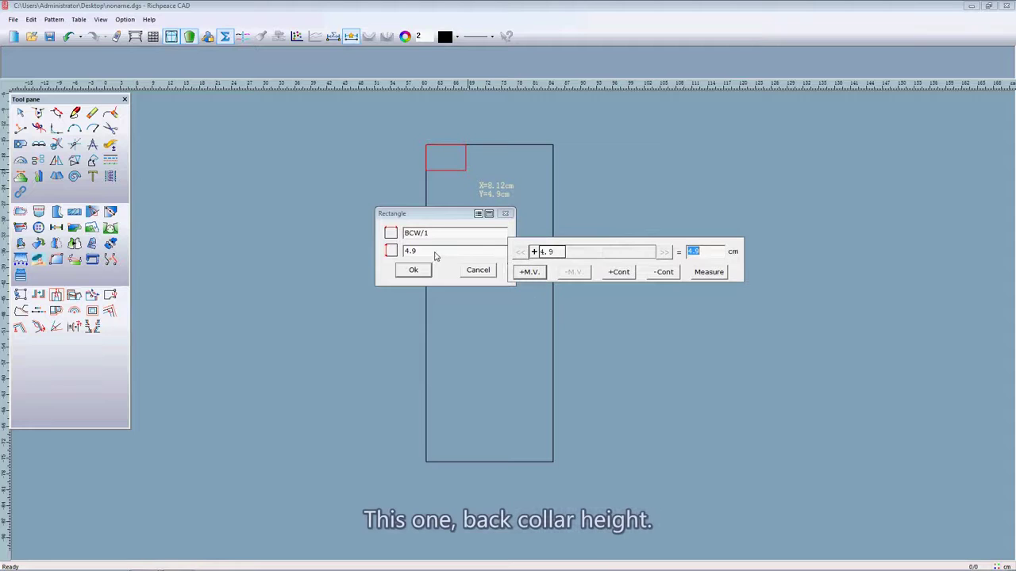
left_click(540, 274)
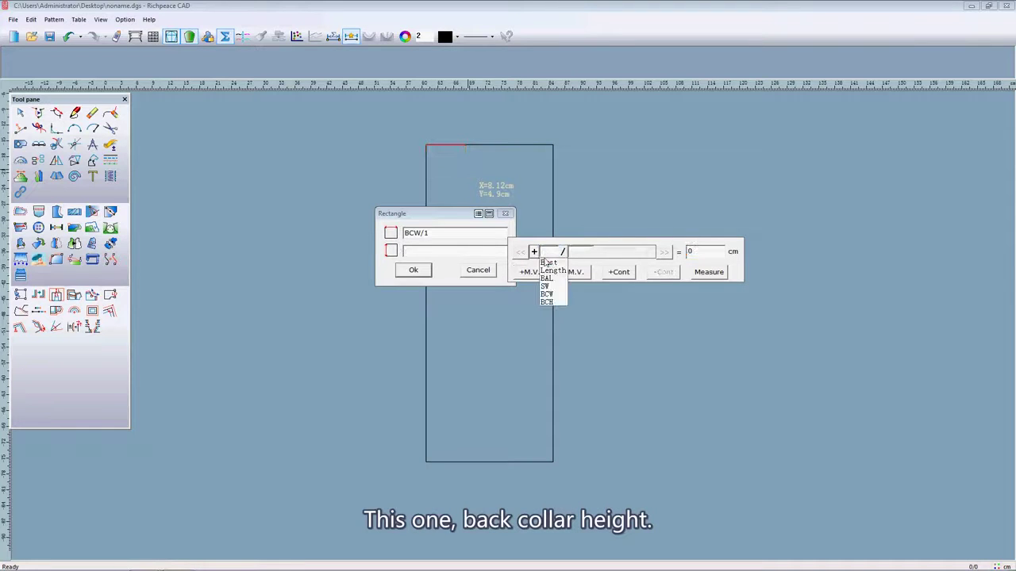
left_click(548, 301)
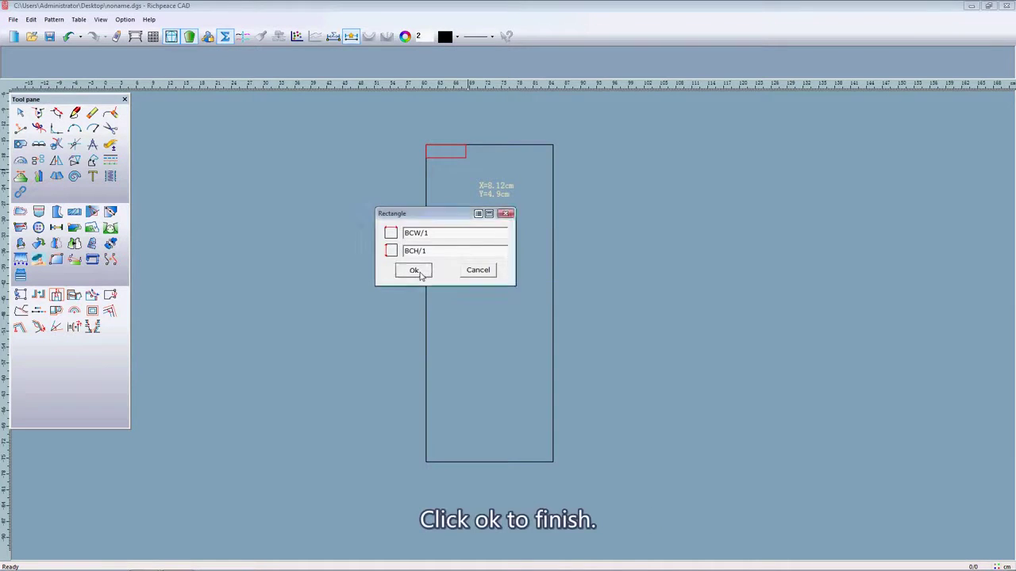
left_click(414, 270)
- Draw a straight back collar line with the Pen tool from the collar rectangle's lower-left corner to its upper-right corner
scroll(521, 324, "down", 2)
scroll(520, 328, "up", 3)
scroll(519, 328, "down", 1)
scroll(508, 331, "up", 3)
right_click(317, 281)
left_click(320, 288)
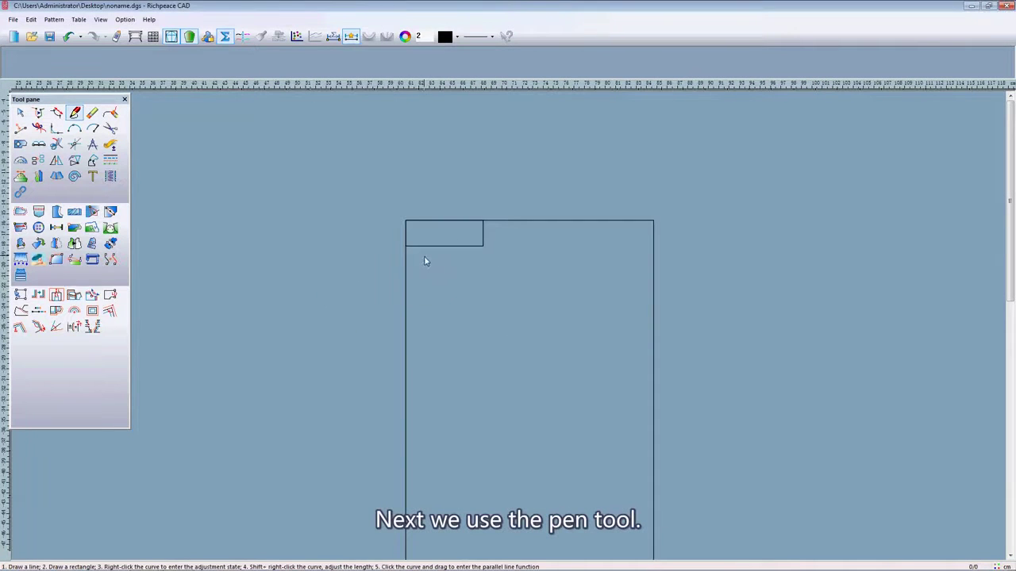
left_click(406, 246)
left_click(482, 221)
right_click(468, 237)
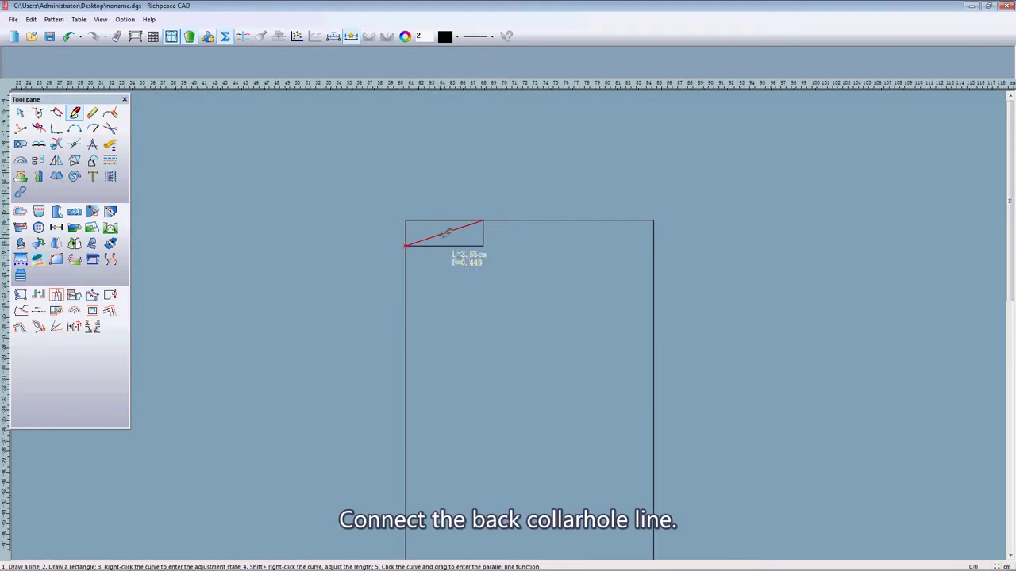
- Shape the diagonal collar line into a concave neckline curve with two control points, running flat along the collar rectangle's lower edge
scroll(459, 248, "up", 2)
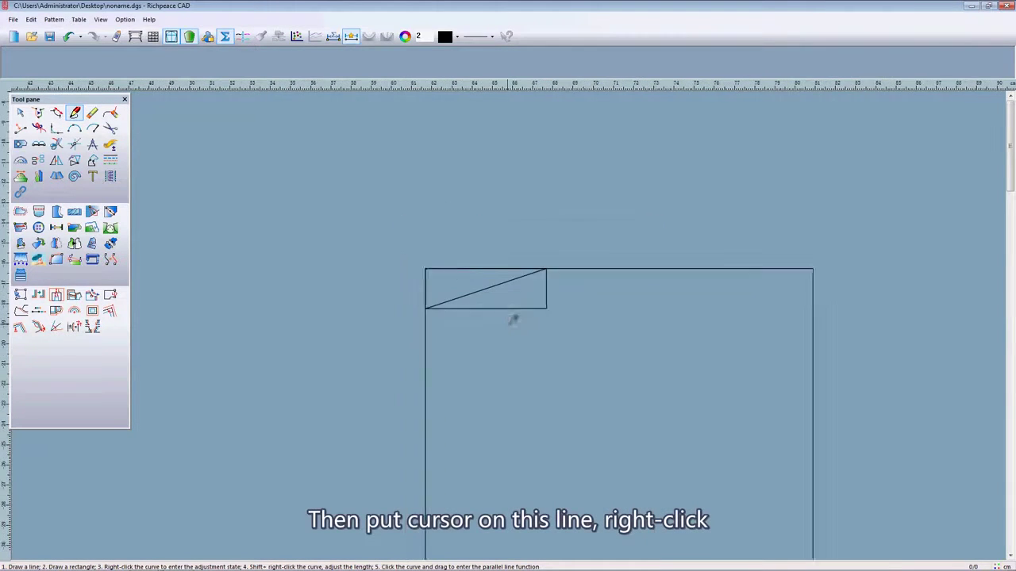
right_click(499, 268)
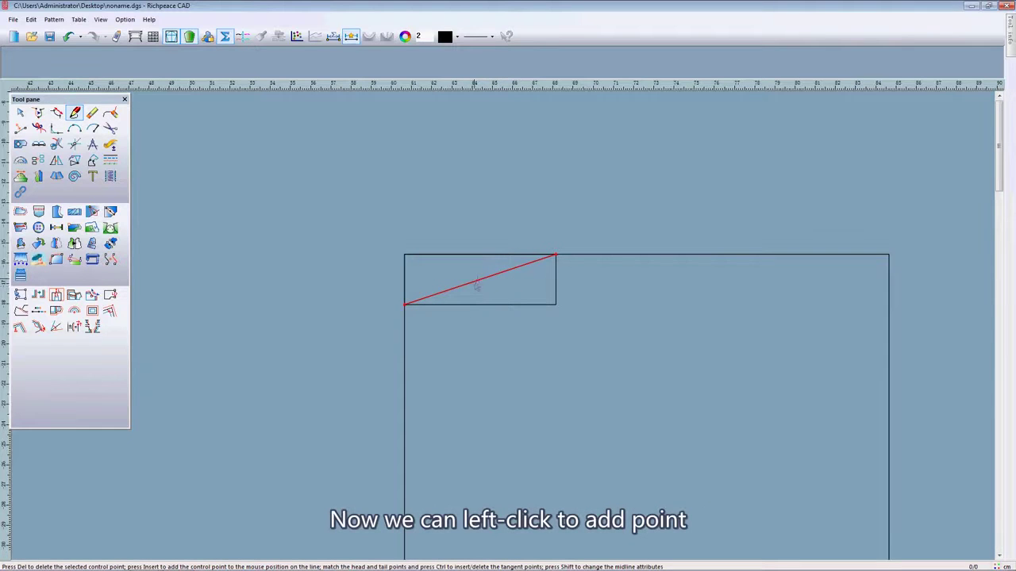
left_click(477, 283)
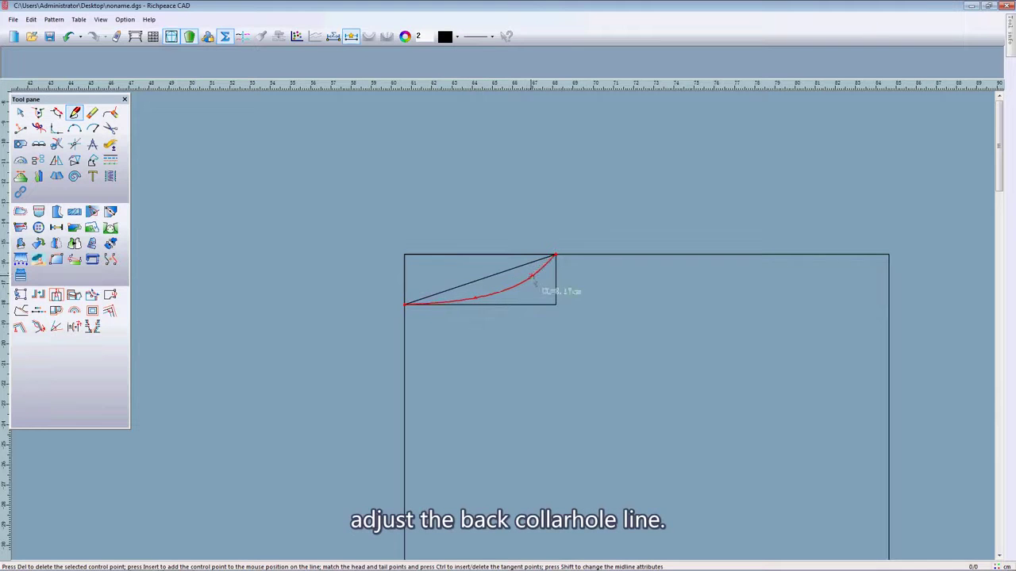
left_click(539, 279)
left_click(476, 301)
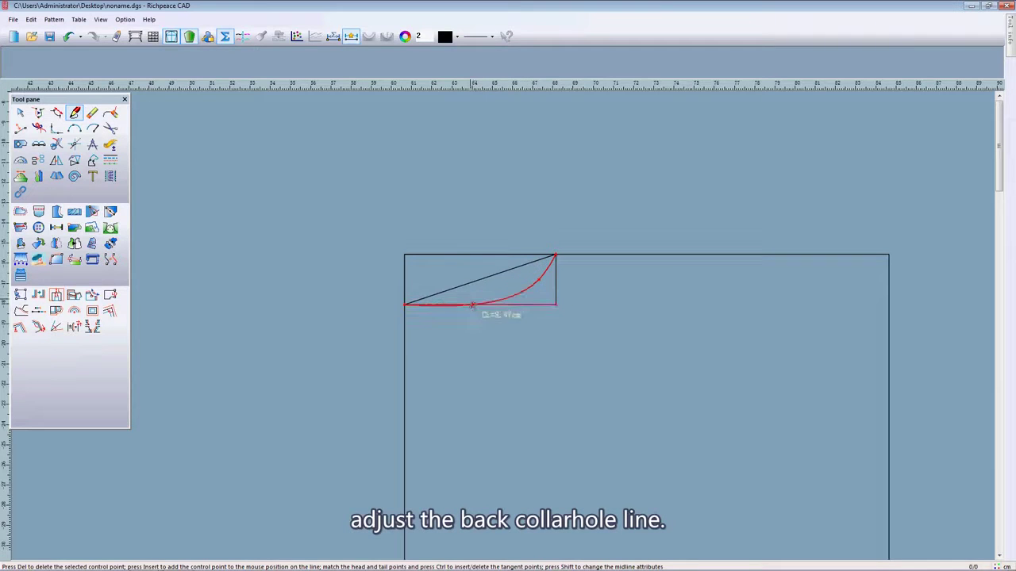
left_click(467, 306)
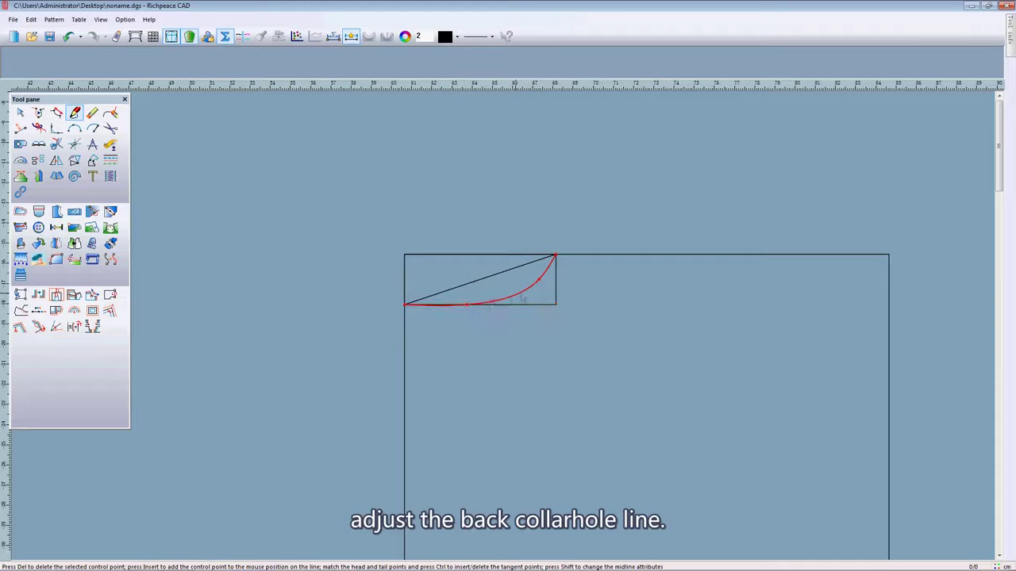
left_click(541, 285)
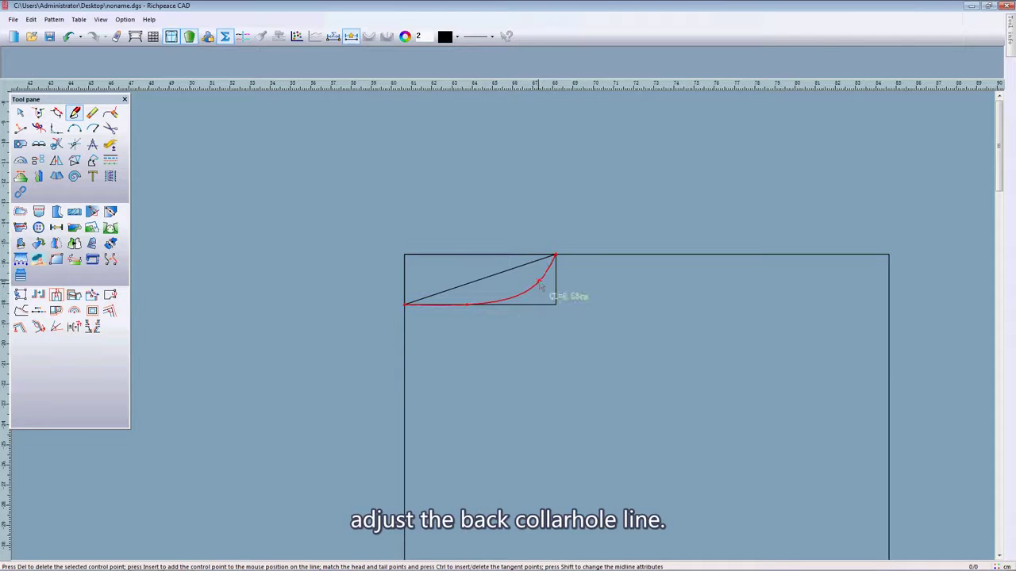
left_click(464, 306)
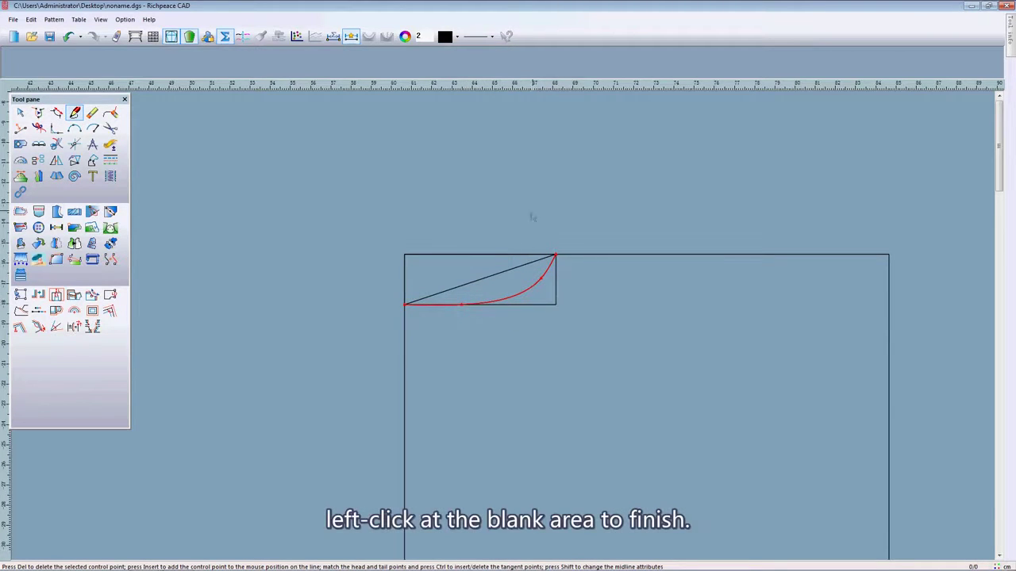
left_click(420, 192)
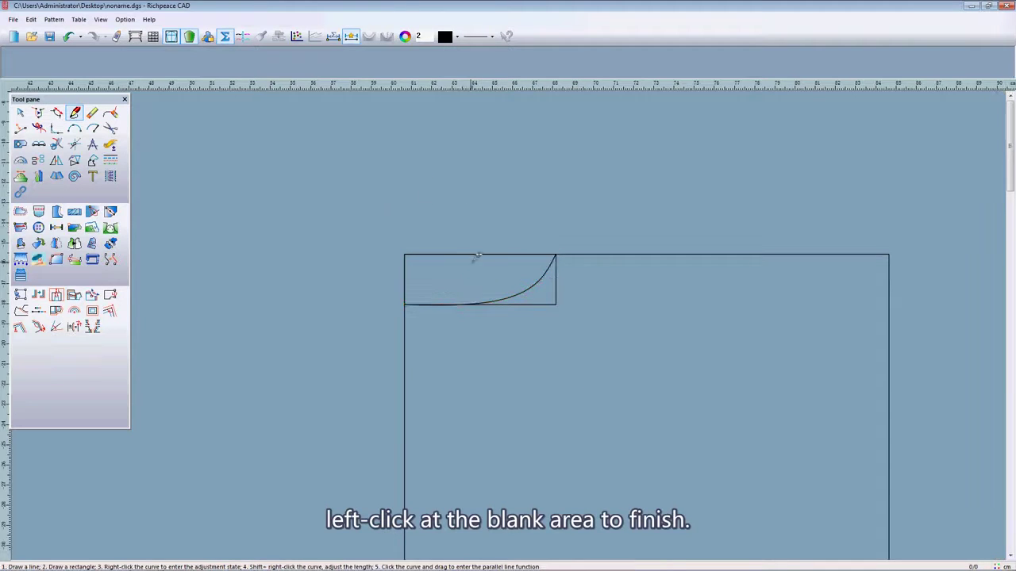
scroll(512, 320, "down", 4)
scroll(519, 335, "down", 2)
scroll(521, 335, "up", 2)
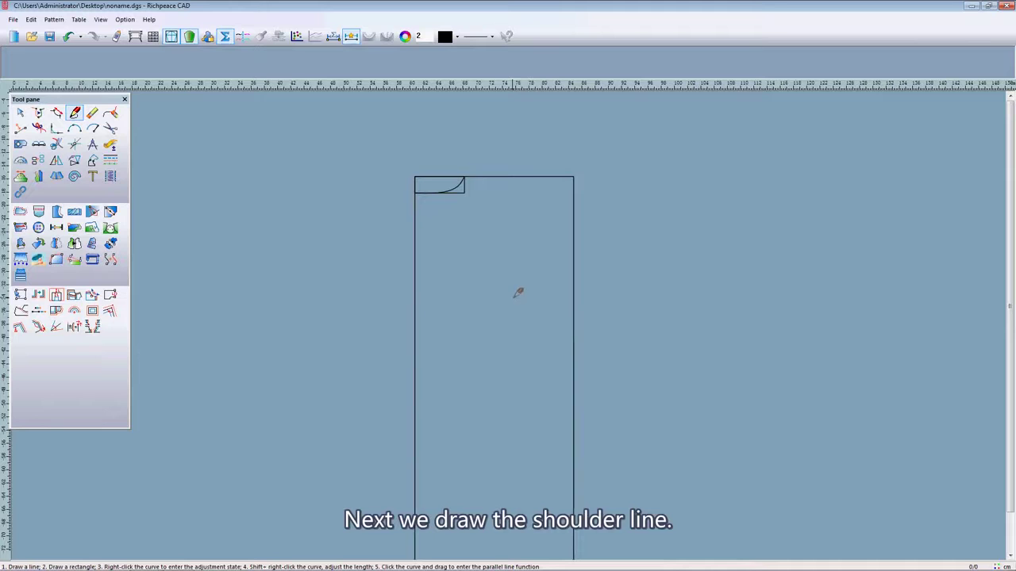
- Start a line on the base rectangle's top edge at half the shoulder width (SW) from its upper-left corner
left_click(436, 175)
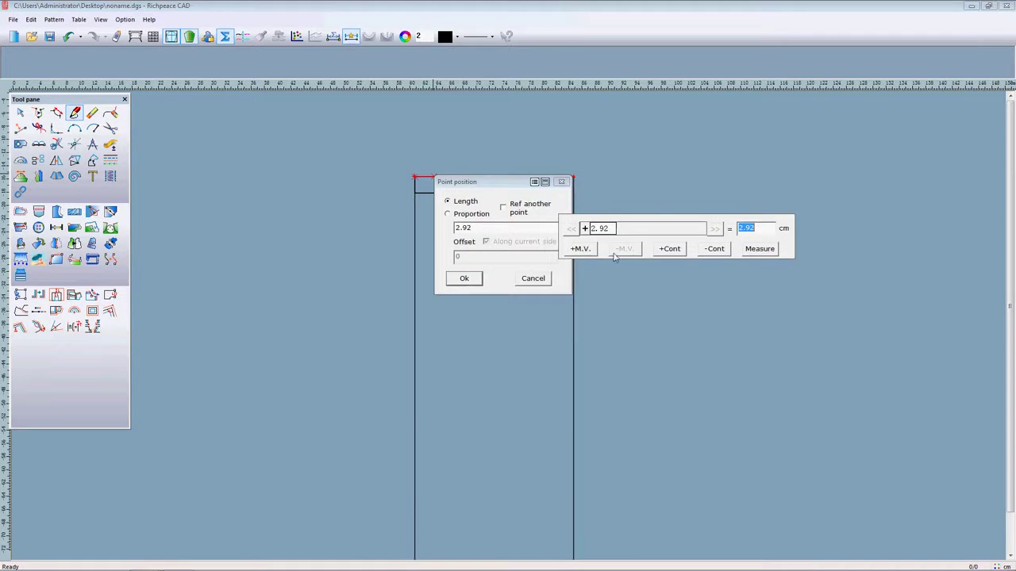
left_click(580, 249)
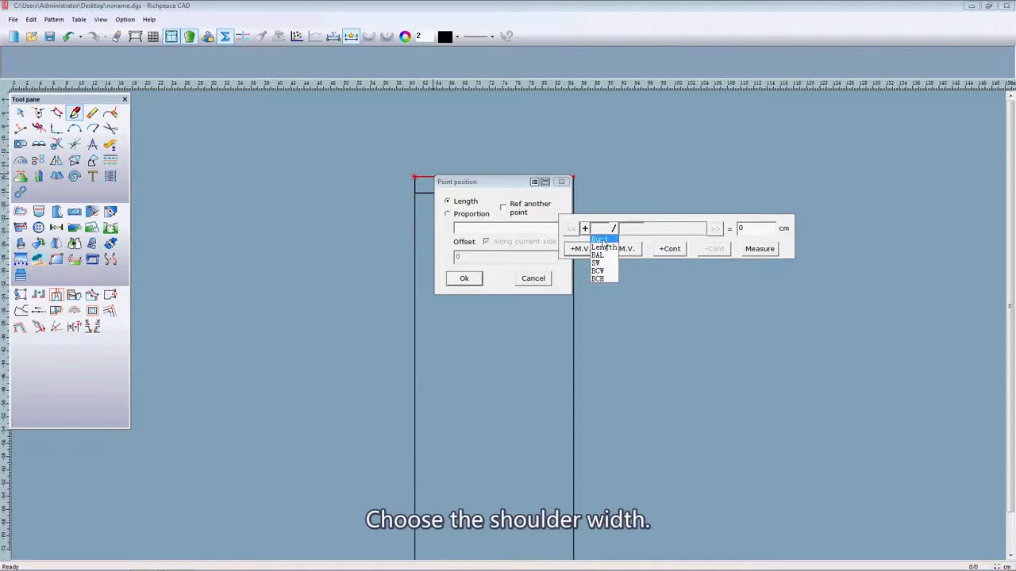
left_click(600, 264)
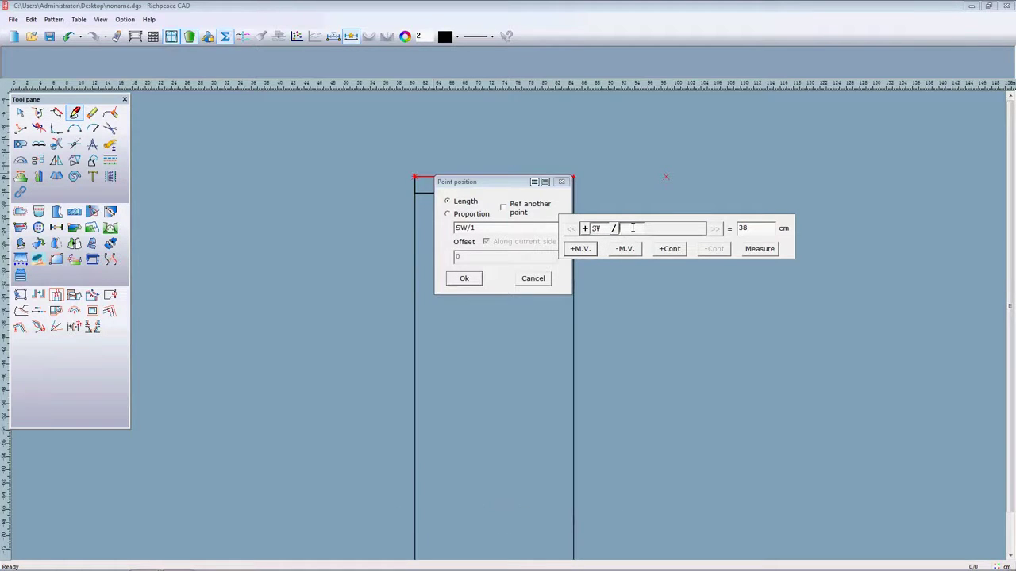
left_click(478, 274)
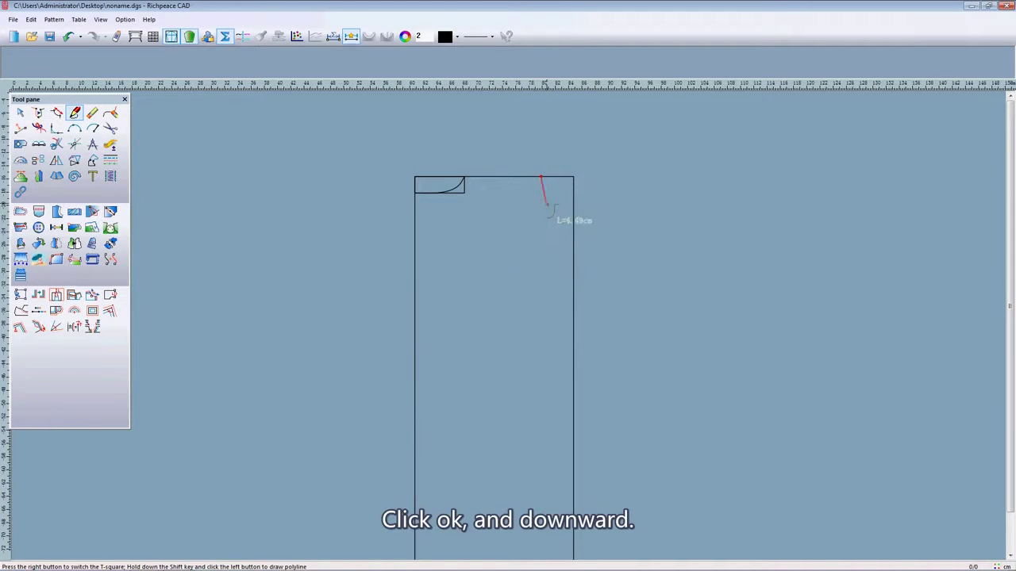
- Drop a vertical line about 4.5 cm from the shoulder-width point and join its lower end to the collar rectangle's upper-right corner as shoulder line
left_click(547, 209)
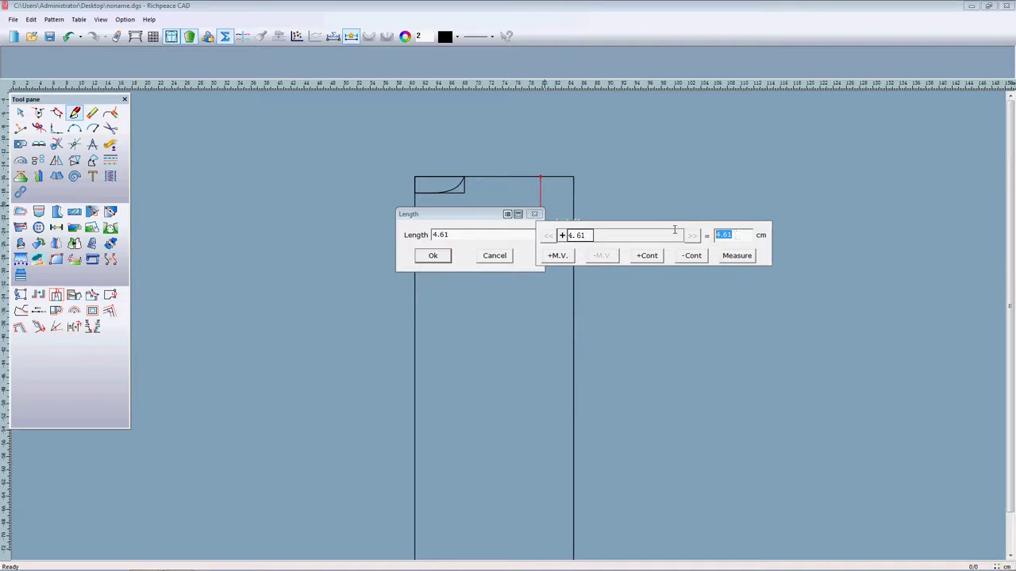
type("4")
left_click(434, 258)
left_click(541, 205)
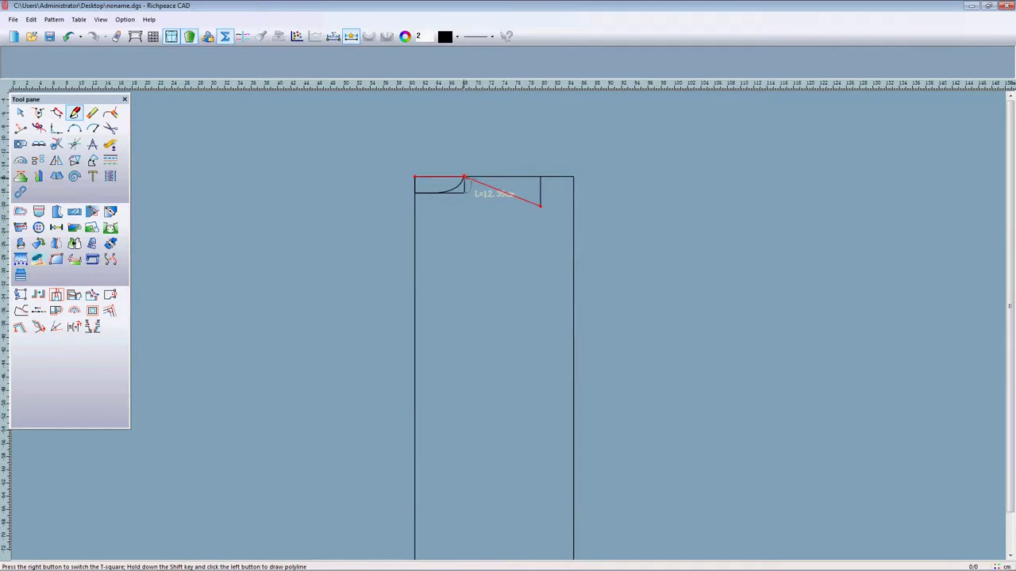
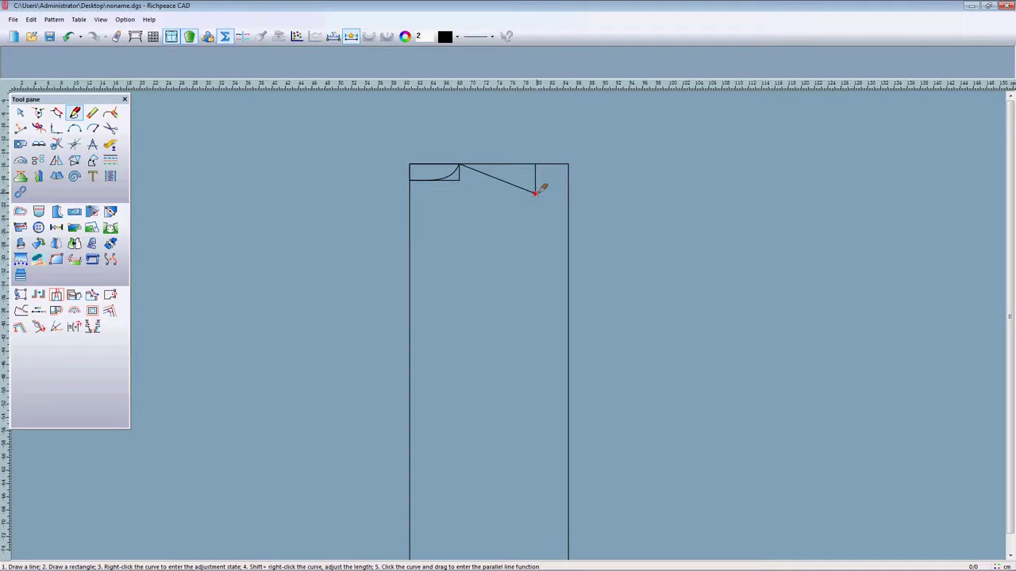
left_click(537, 192)
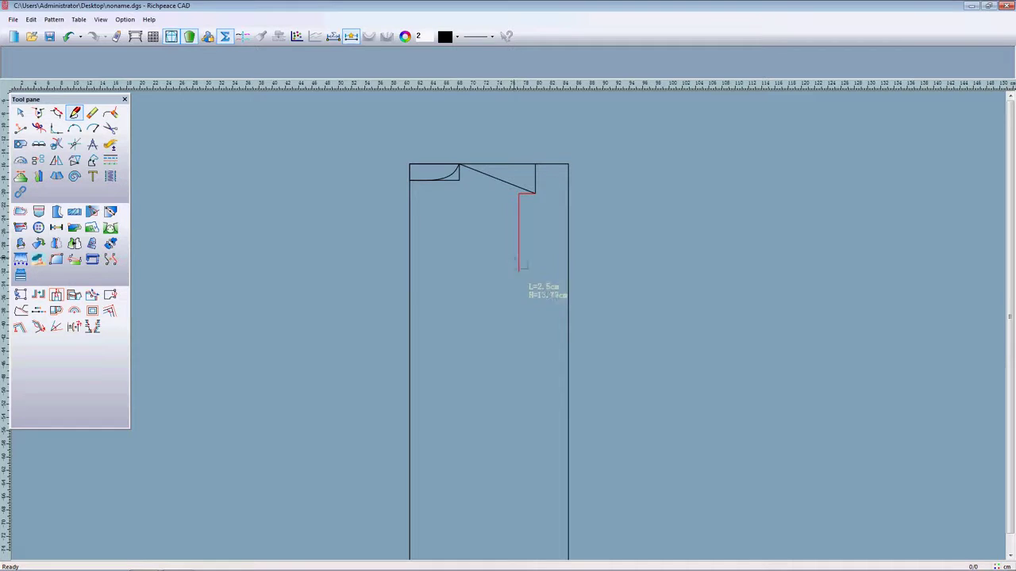
left_click(69, 36)
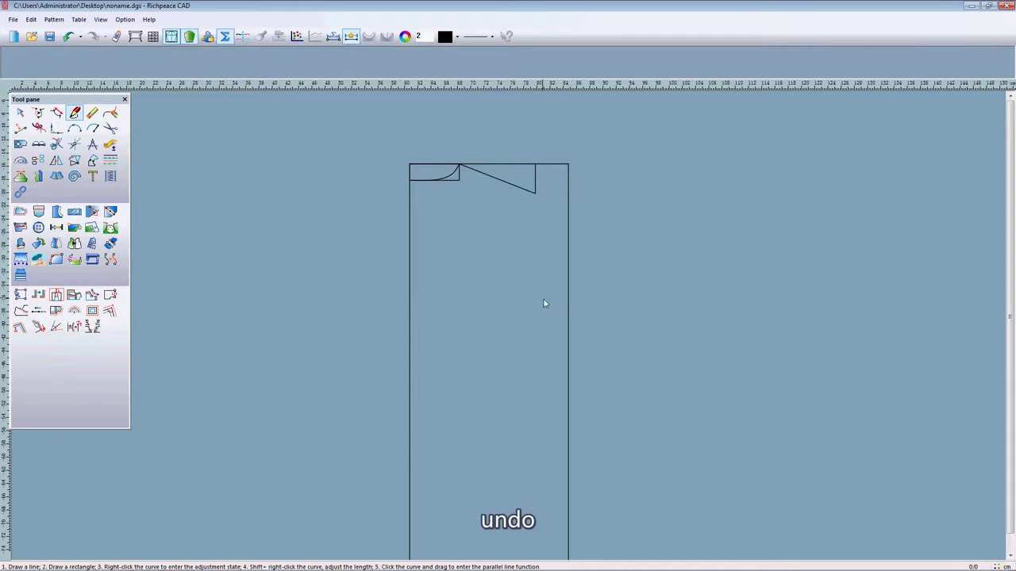
scroll(495, 337, "down", 3)
scroll(504, 344, "up", 3)
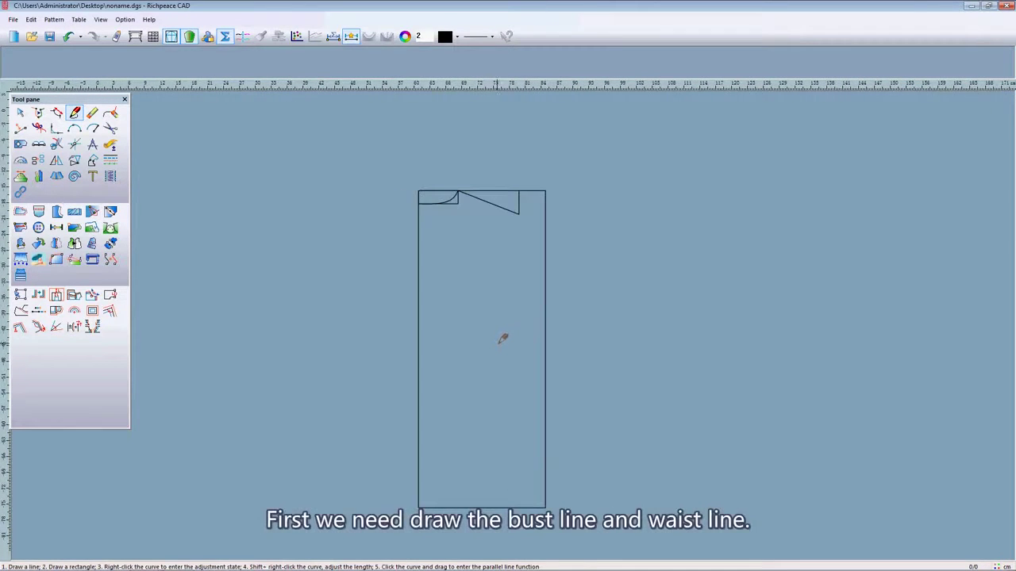
left_click(481, 191)
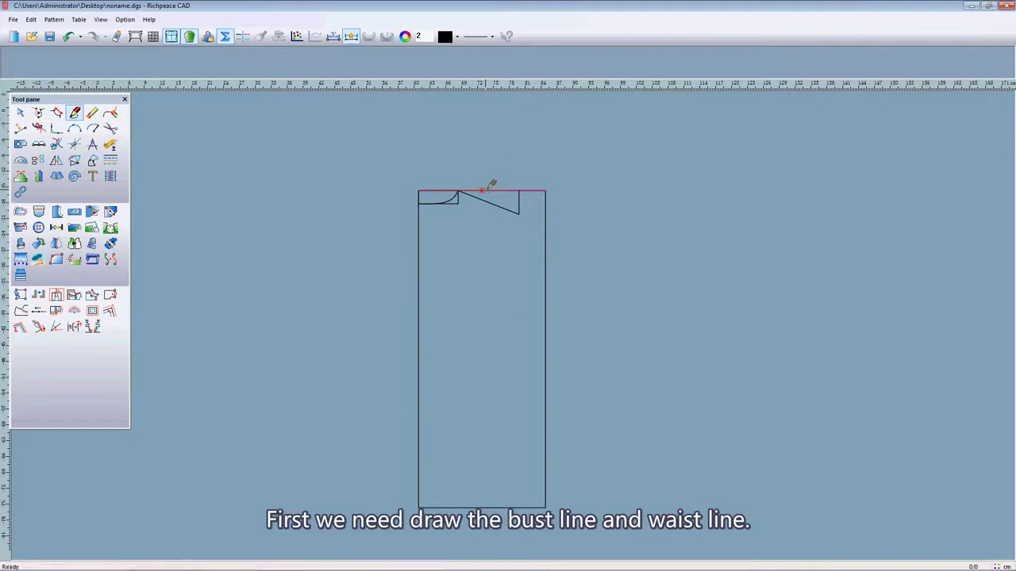
left_click(69, 36)
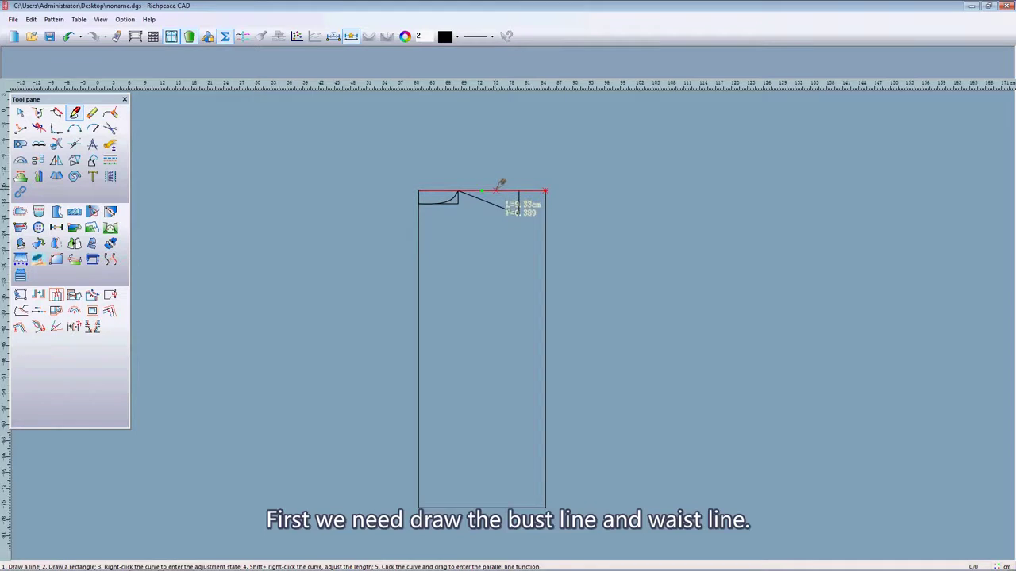
- Draw the waist line as one parallel of the base rectangle's top edge, offset downward by BAL
left_click_drag(505, 191, 501, 275)
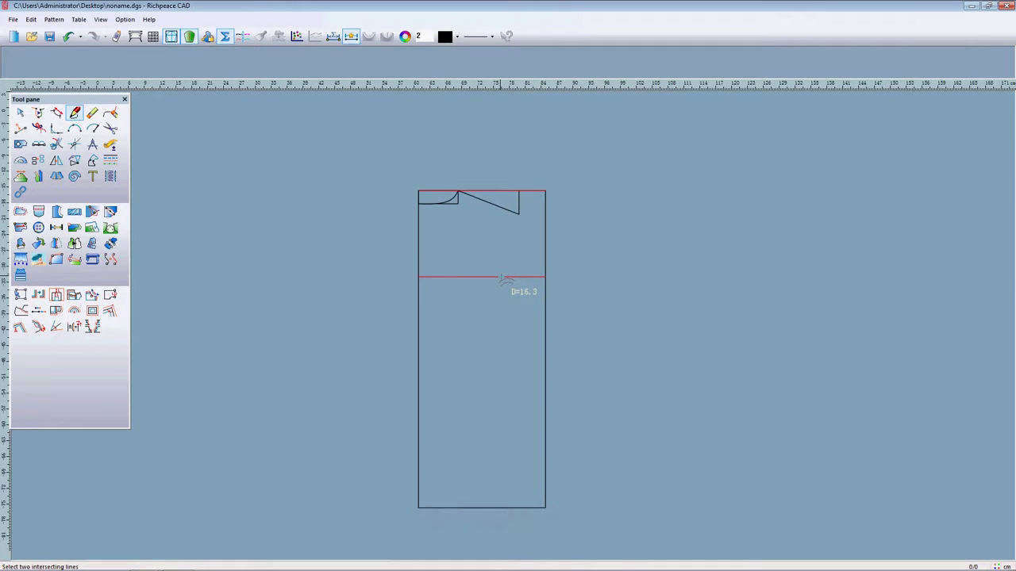
left_click_drag(501, 277, 503, 282)
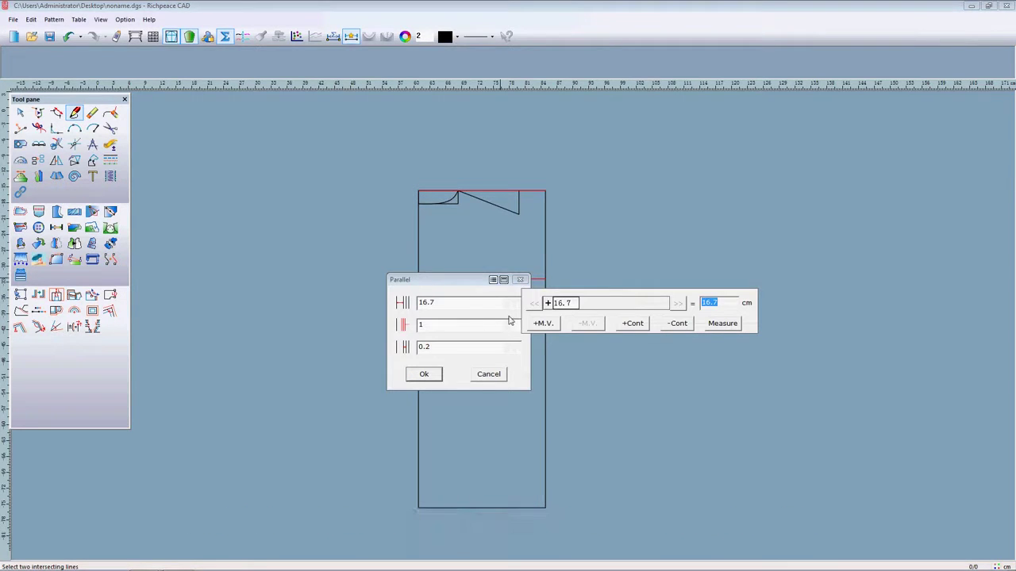
left_click(543, 323)
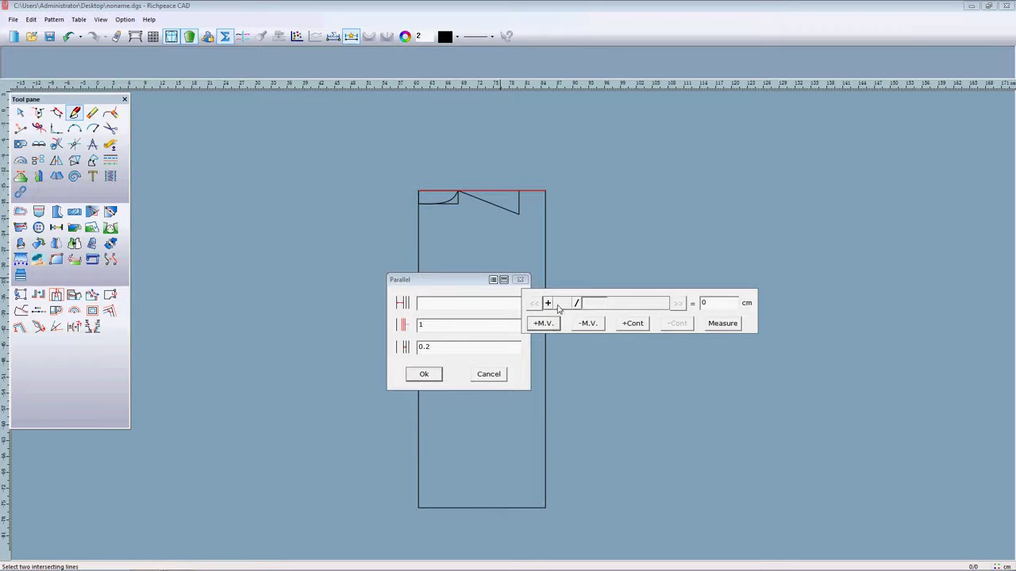
left_click(561, 305)
left_click(561, 304)
left_click(571, 306)
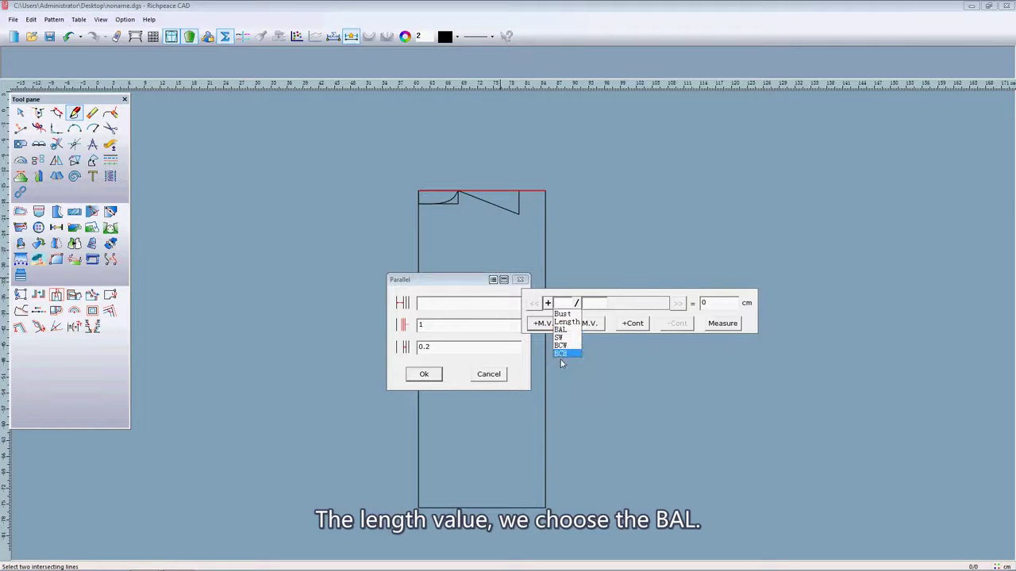
left_click(570, 330)
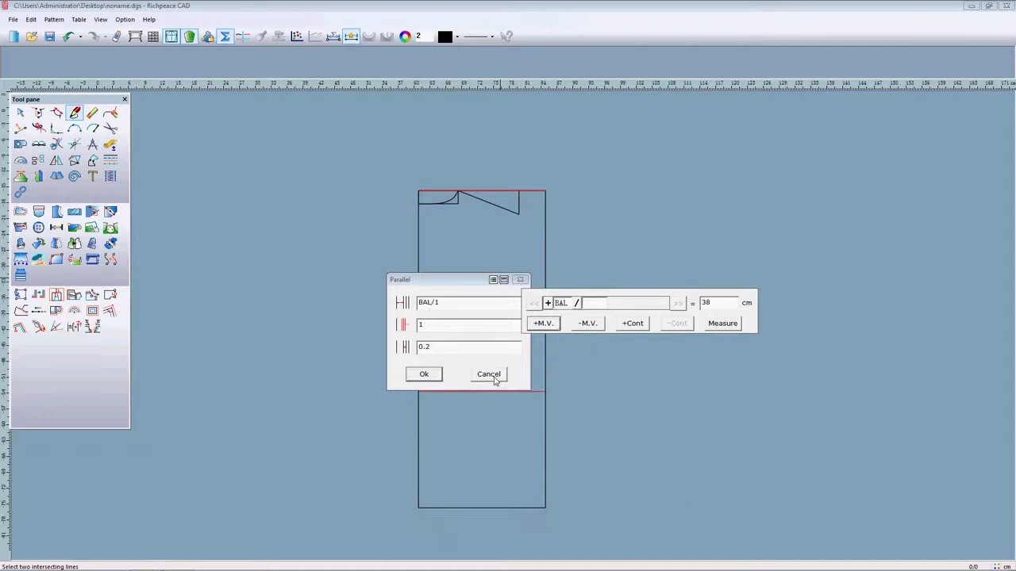
left_click(433, 376)
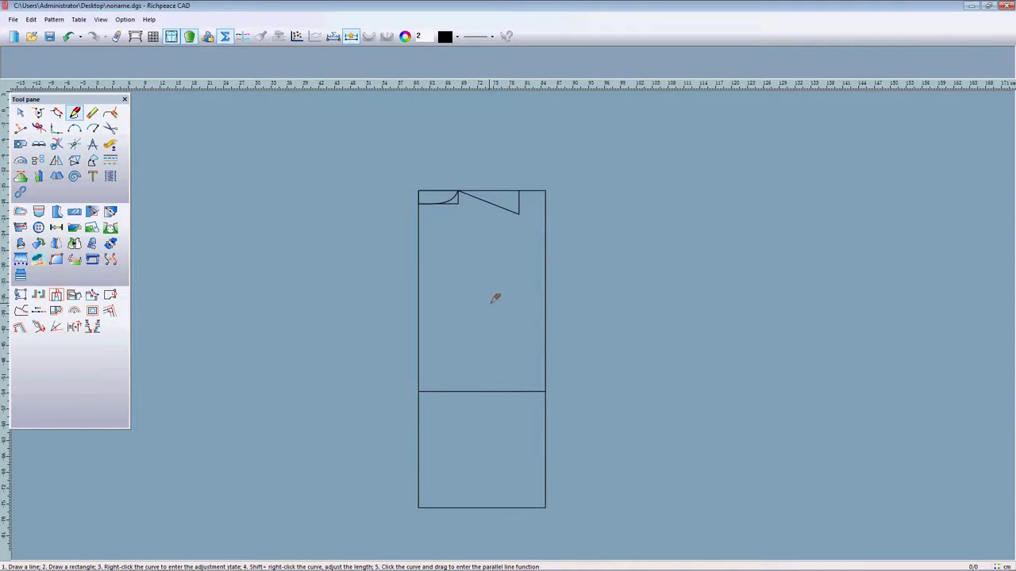
- Draw the bust line as one parallel of the top edge, offset 20.7 cm downward
left_click_drag(502, 190, 502, 306)
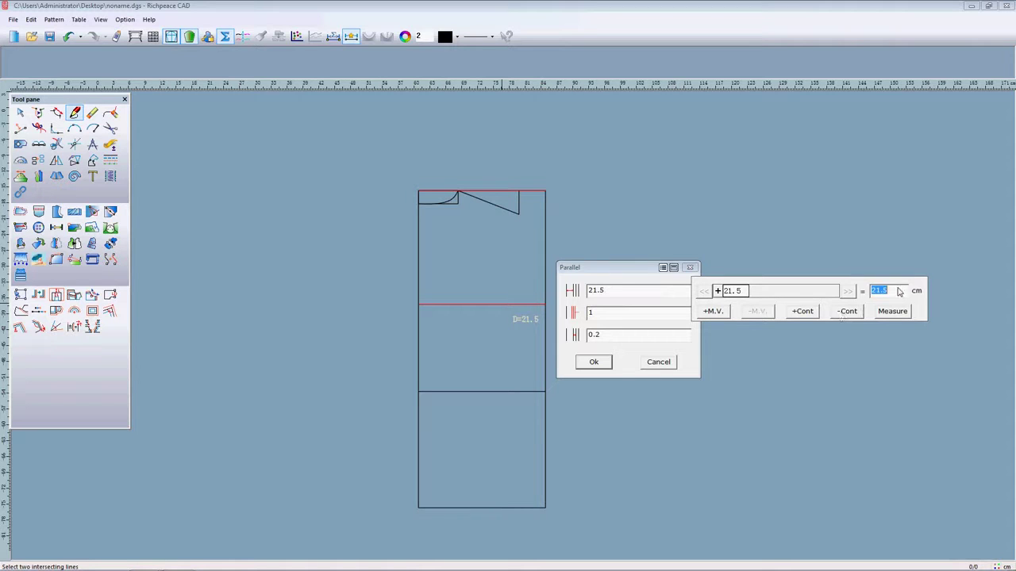
type("20.7")
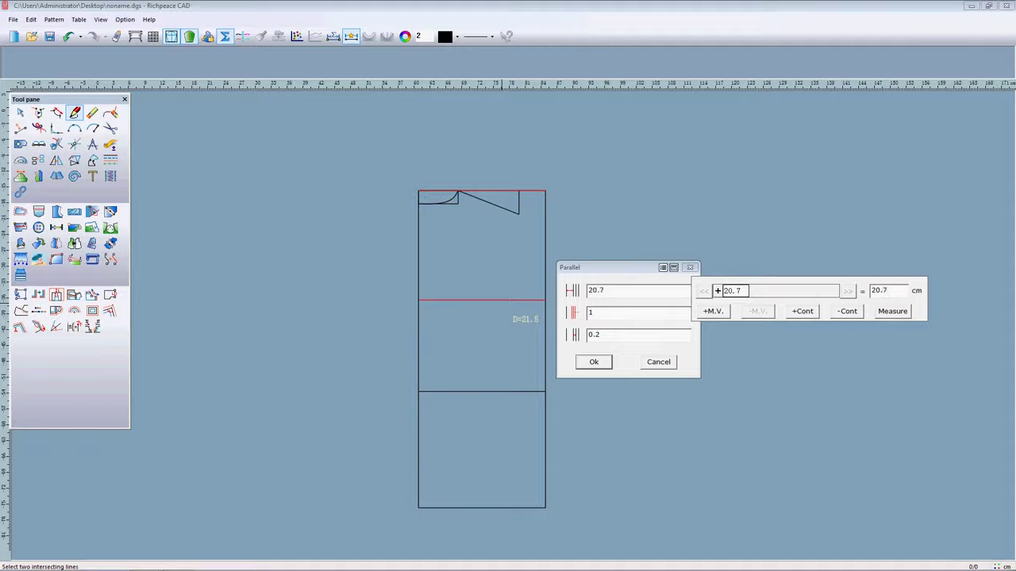
left_click(593, 362)
- Draw a right-angled back-width line from the shoulder line's outer end down to the bust line, ending 17.3 cm from the center back
scroll(510, 336, "down", 1)
scroll(521, 348, "up", 1)
scroll(521, 348, "down", 1)
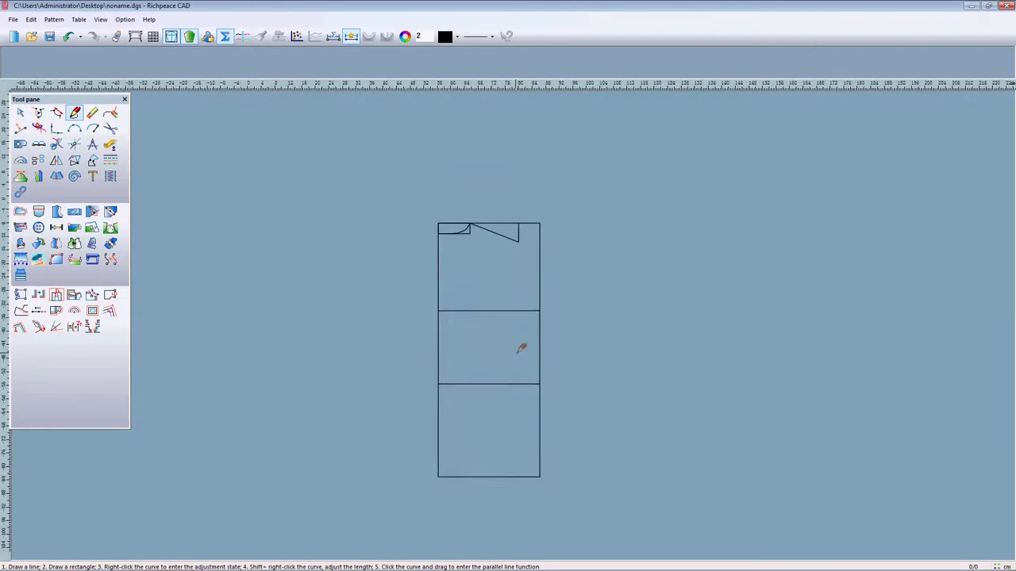
scroll(517, 317, "up", 1)
scroll(516, 326, "down", 1)
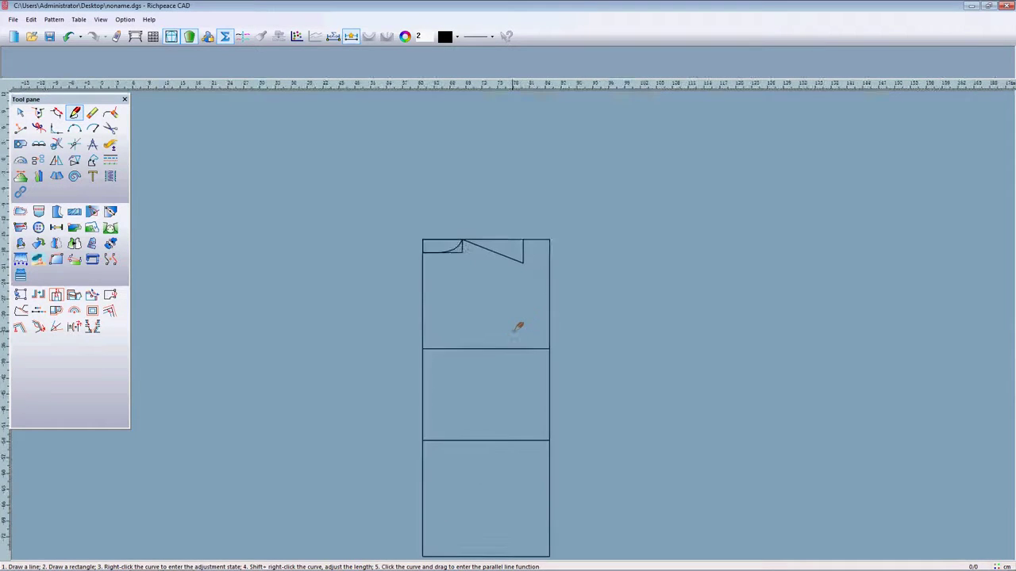
scroll(517, 327, "up", 1)
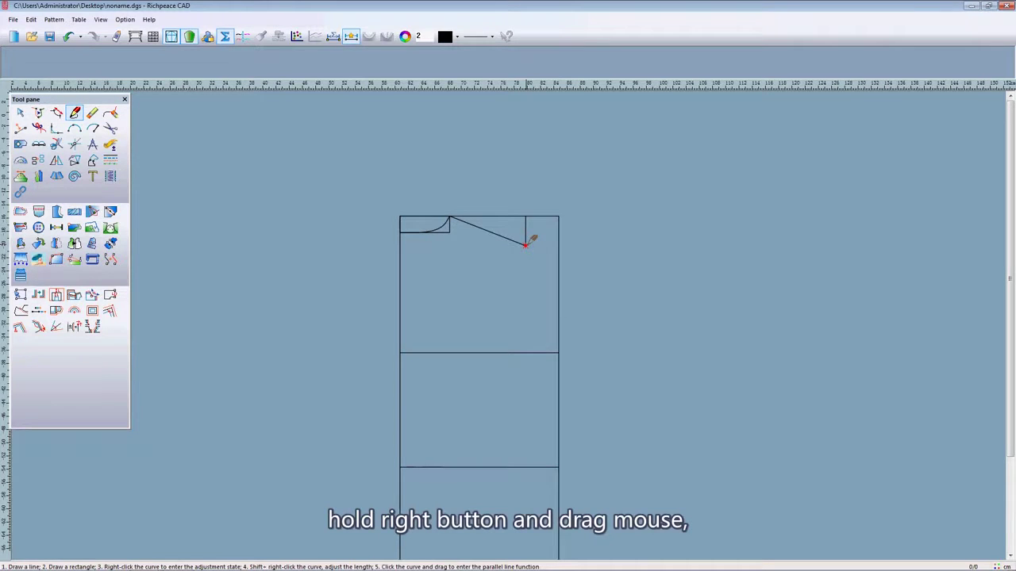
mouse_move(525, 243)
right_mouse_down()
mouse_move(508, 249)
mouse_move(470, 353)
mouse_move(457, 354)
right_mouse_up()
left_click_drag(524, 241, 371, 264)
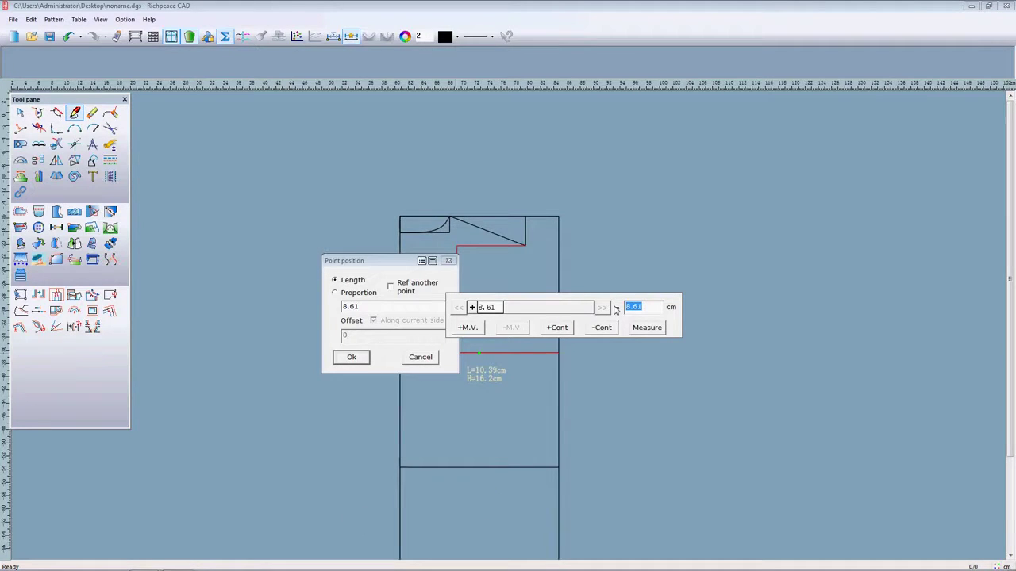
type("17.3")
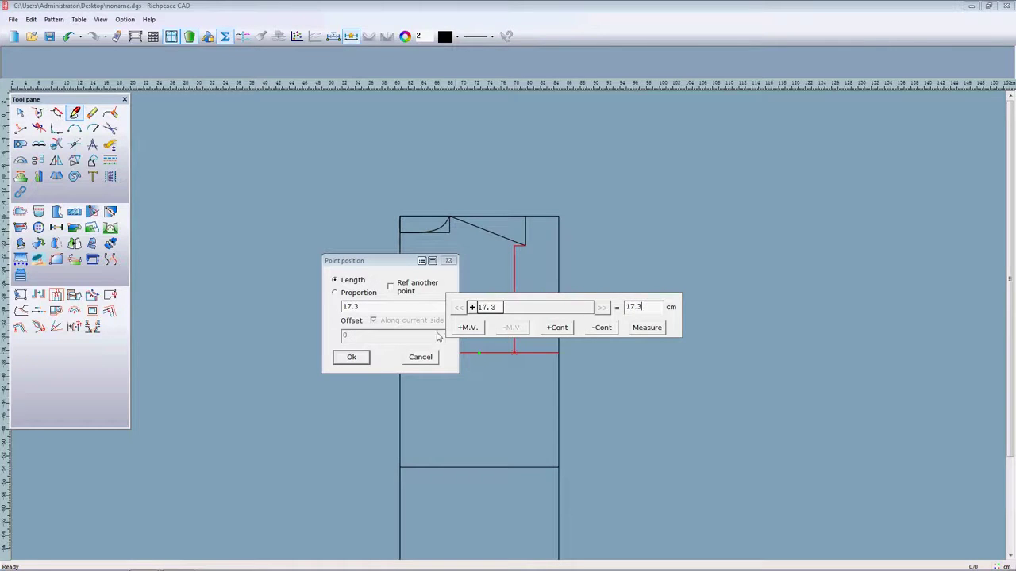
left_click(352, 358)
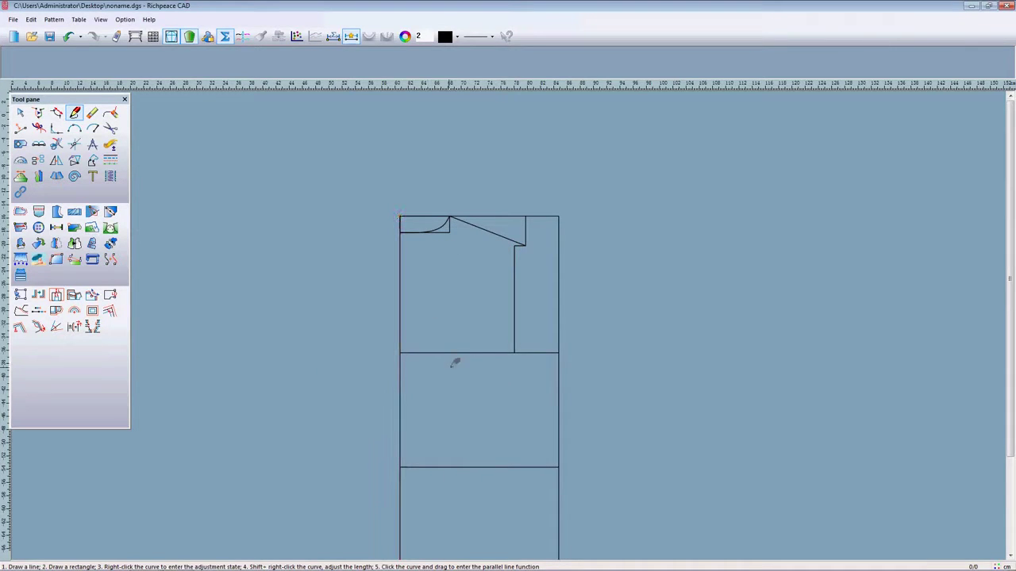
- Draw the armhole curve from the shoulder line's outer end through the back-width line's midpoint to the bust line's outer end
scroll(492, 399, "up", 1)
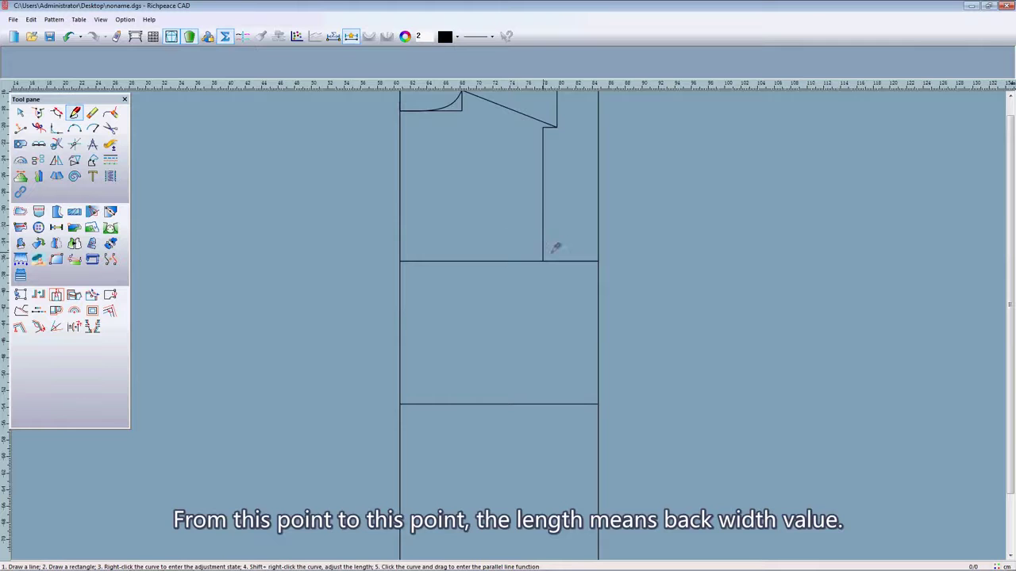
scroll(556, 245, "down", 1)
scroll(517, 320, "down", 1)
scroll(574, 297, "up", 1)
scroll(574, 297, "up", 1)
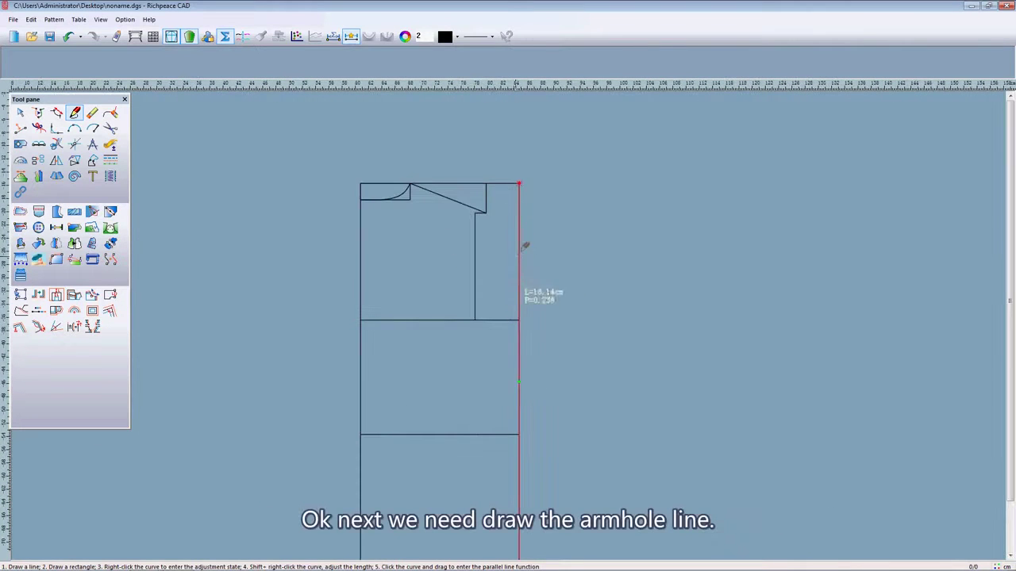
left_click(485, 212)
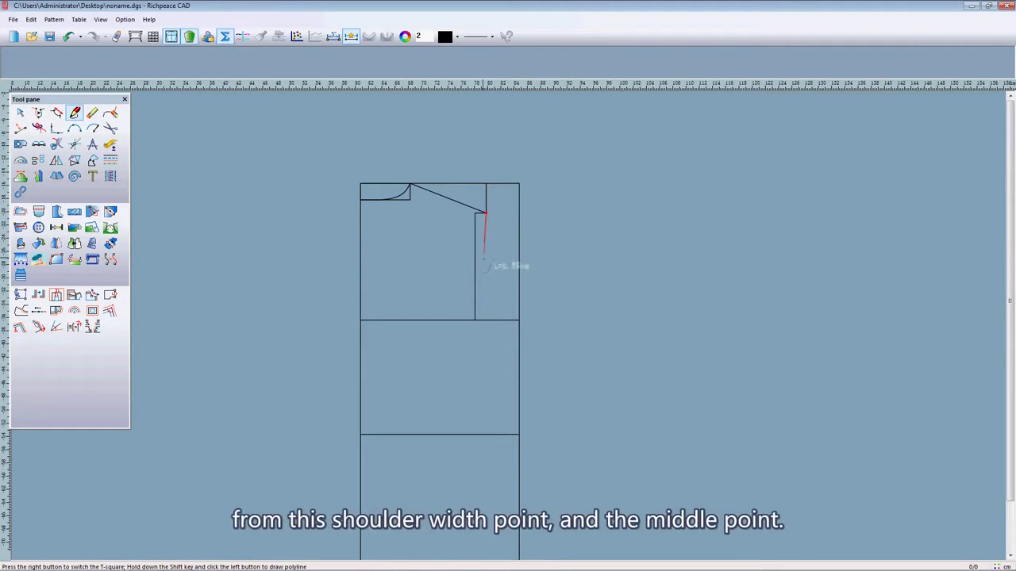
left_click(475, 267)
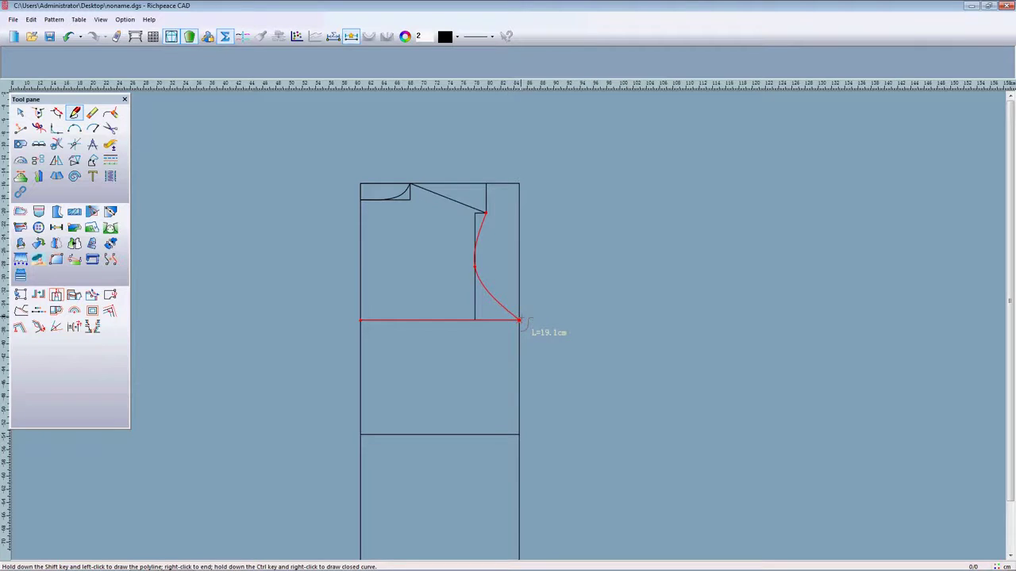
right_click(519, 320)
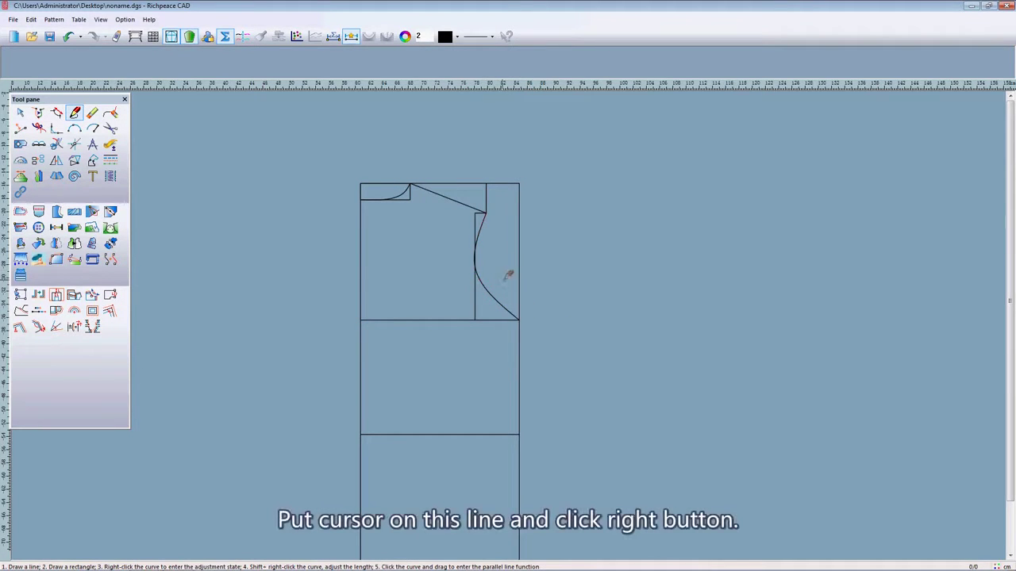
- Reshape the armhole curve with added control points, deepening its lower part toward the bust line and flattening its upper part
right_click(498, 286)
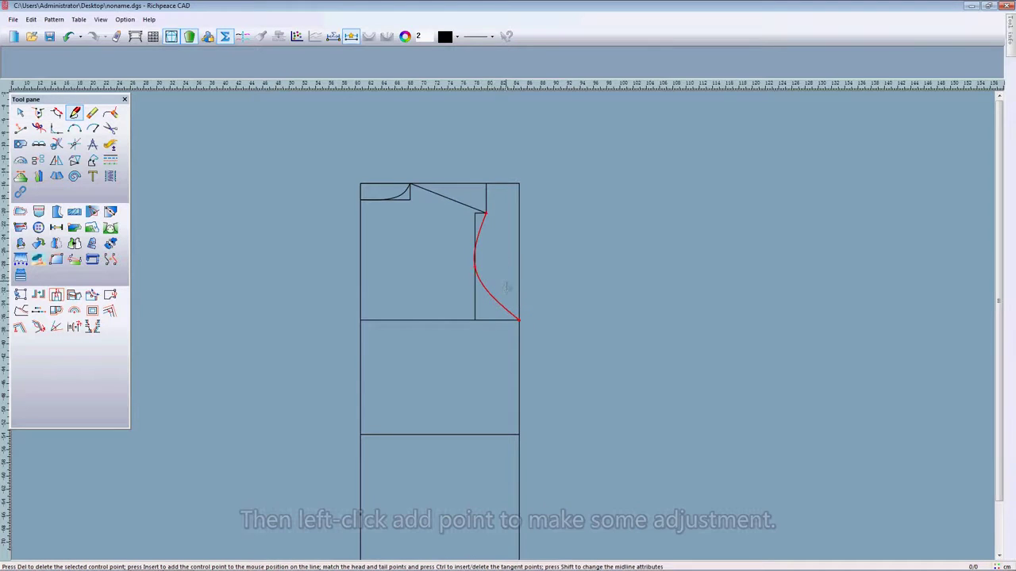
left_click(492, 298)
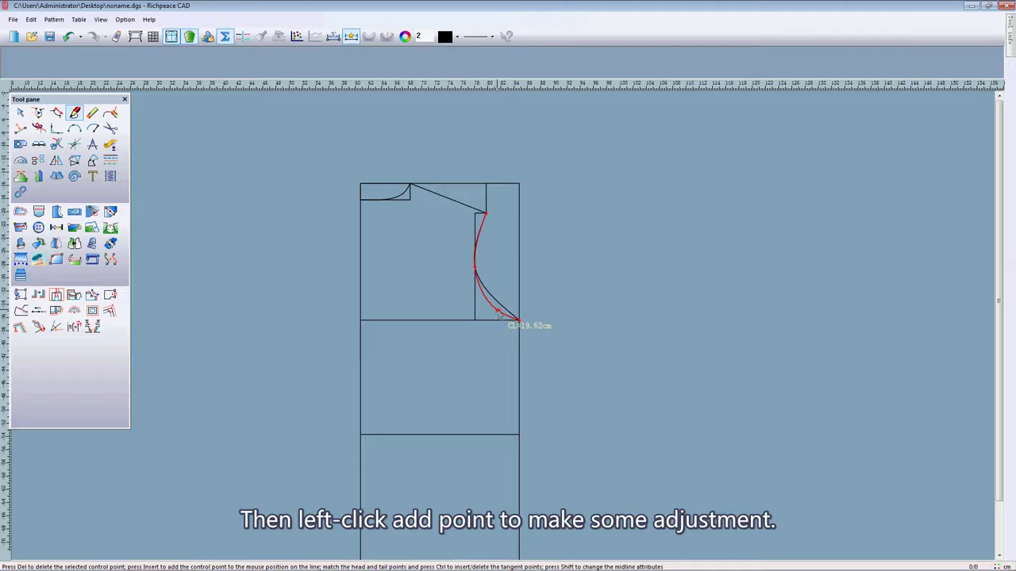
left_click(497, 313)
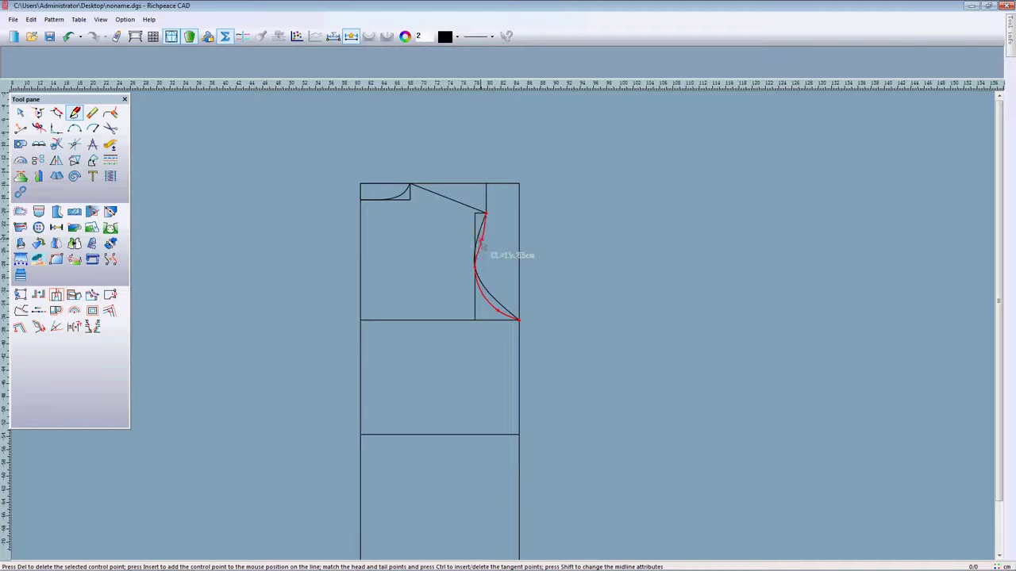
scroll(477, 245, "up", 2)
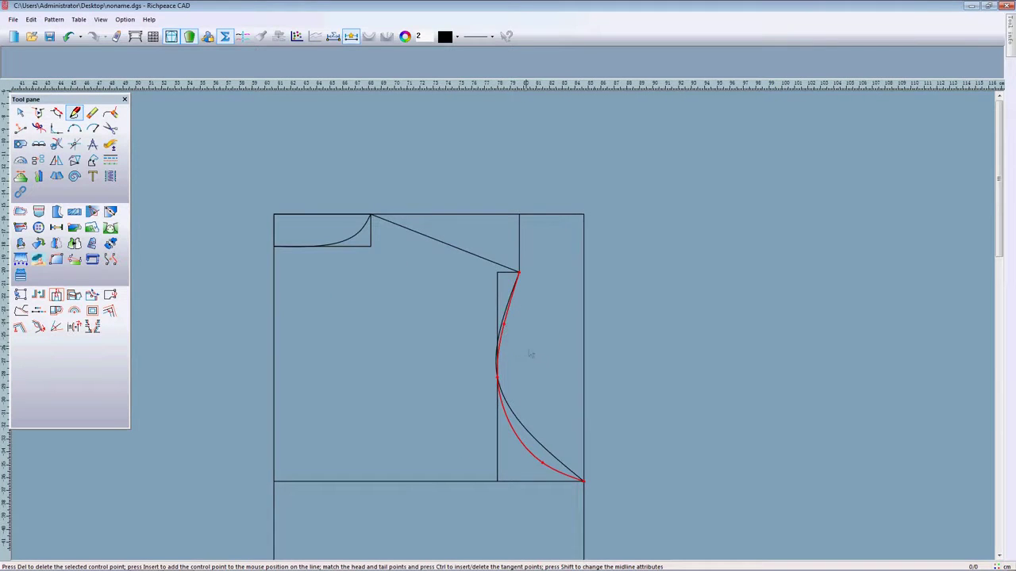
scroll(540, 395, "down", 2)
scroll(511, 389, "up", 1)
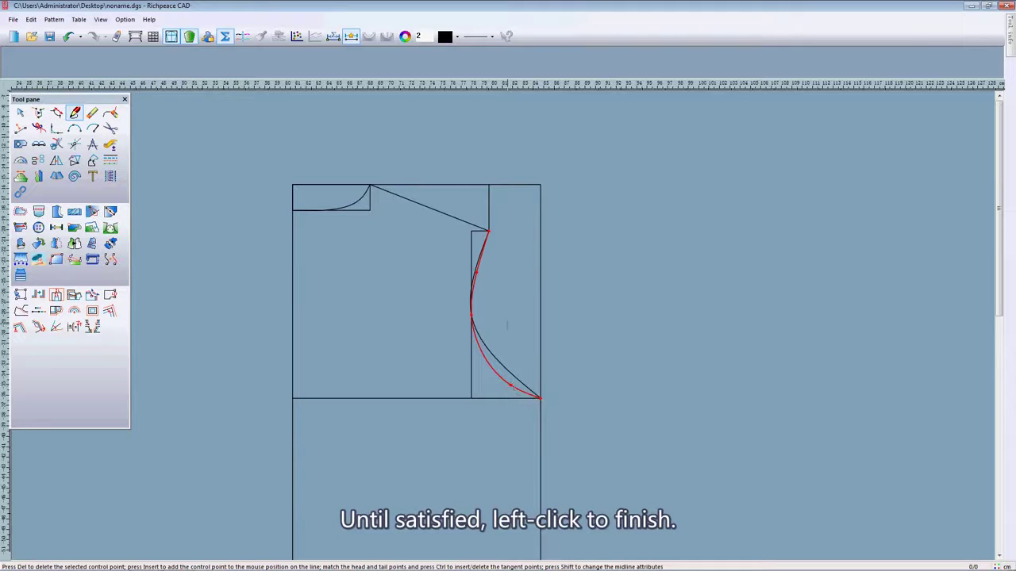
left_click(509, 313)
- Start the side seam curve at the bust line's outer end and add a point 1 cm inward from the waist line's outer end
scroll(509, 312, "down", 3)
scroll(518, 319, "down", 1)
scroll(520, 321, "up", 1)
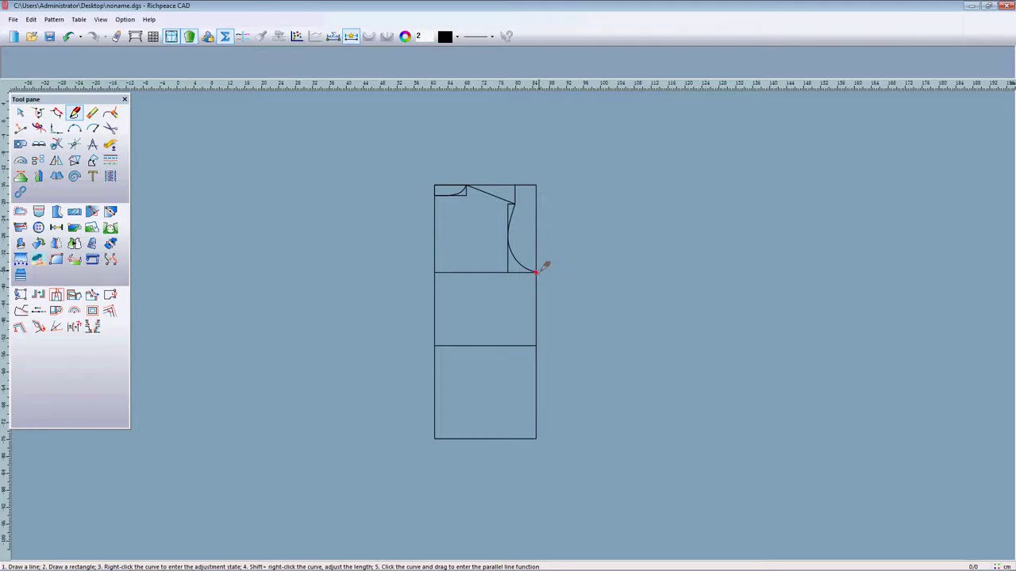
left_click(537, 272)
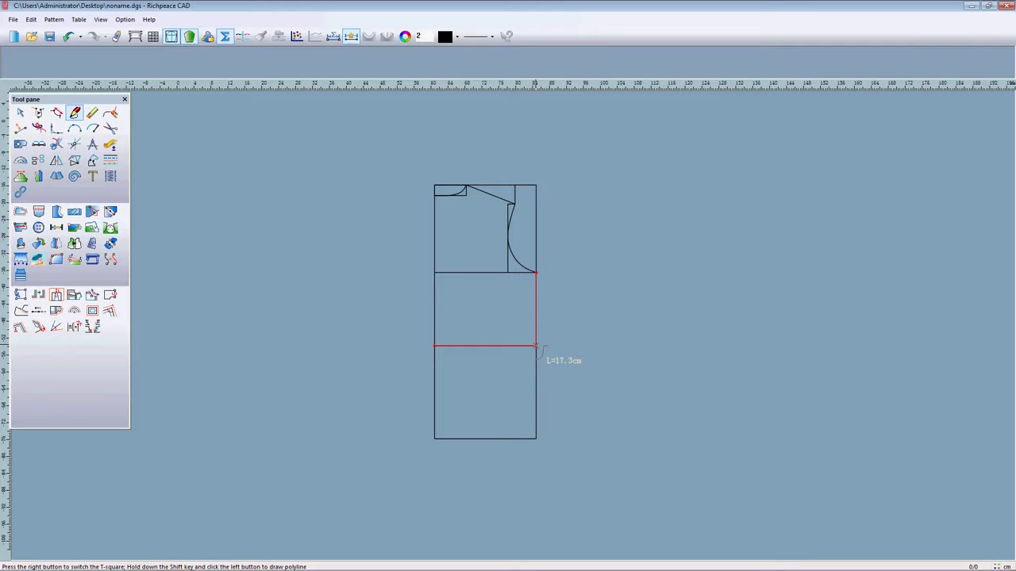
key("Return")
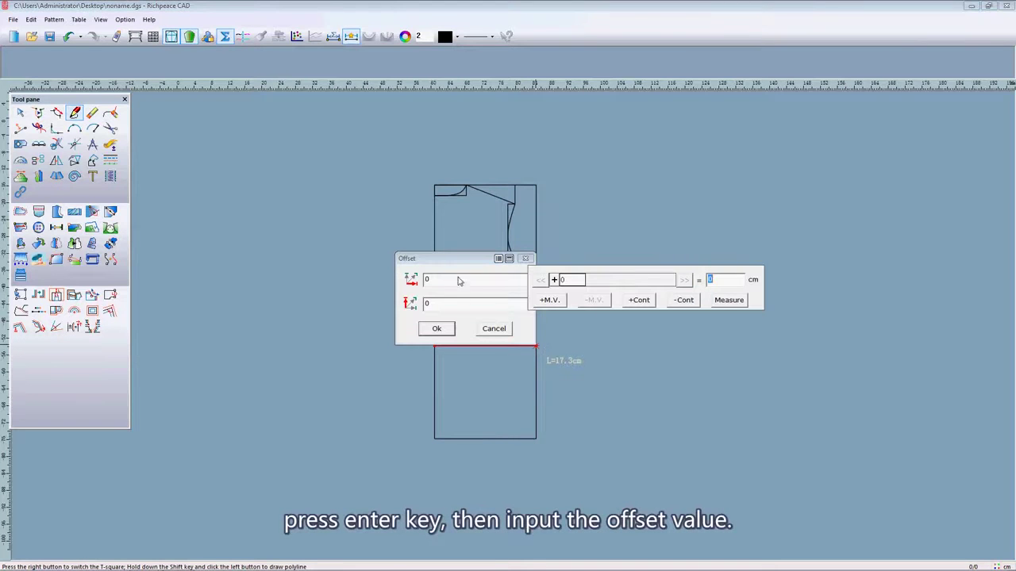
left_click_drag(455, 262, 358, 261)
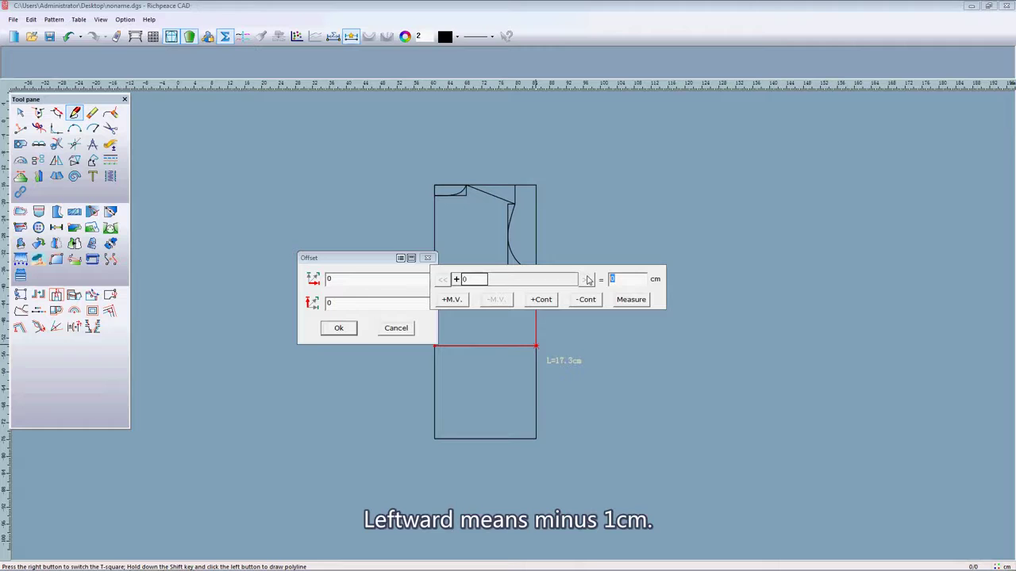
type("1")
left_click(340, 328)
- End the side seam curve at a point 1 cm outward and 1 cm upward from the base rectangle's lower outer corner
left_click(518, 438)
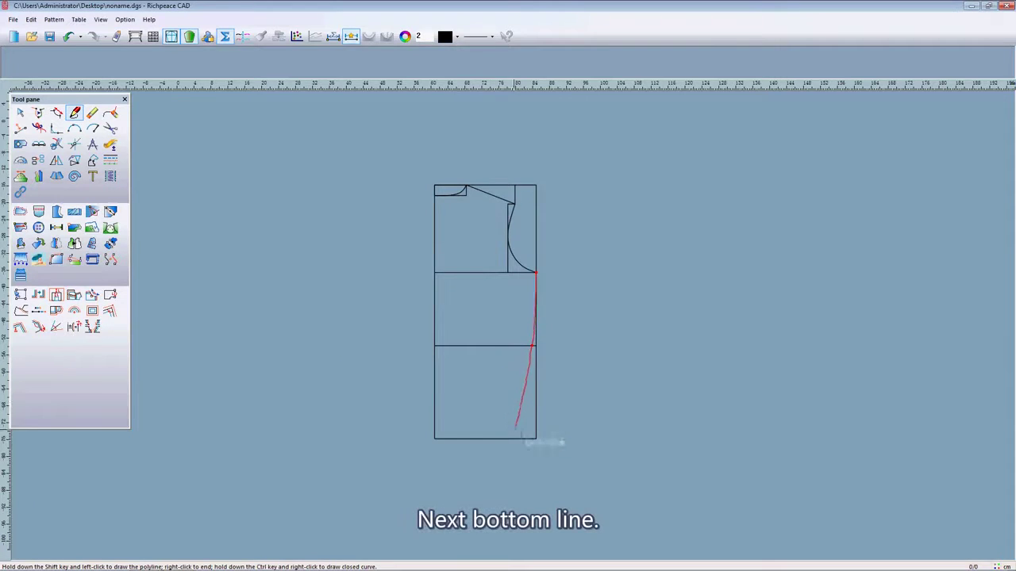
right_click(517, 438)
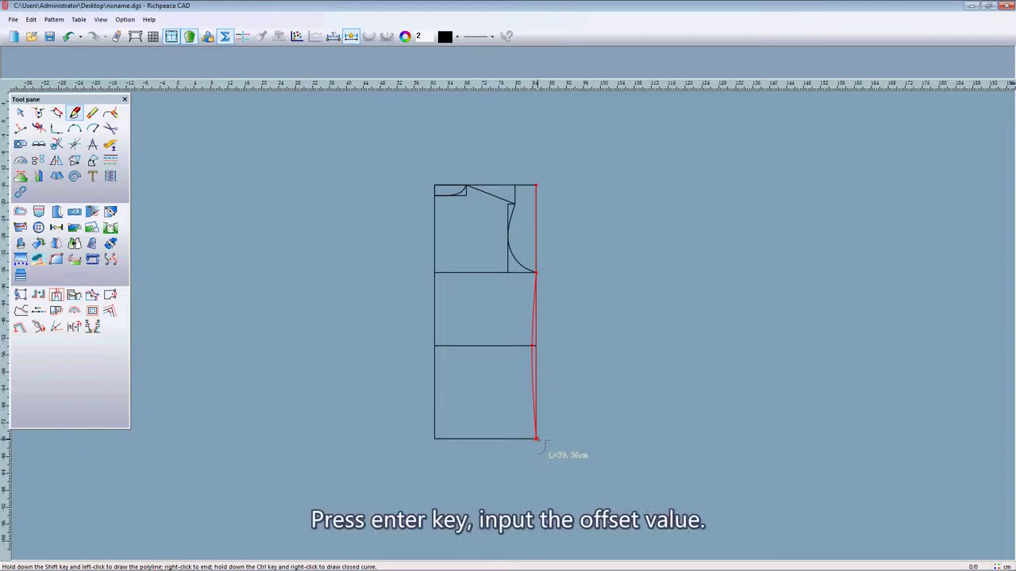
key("Return")
left_click(418, 354)
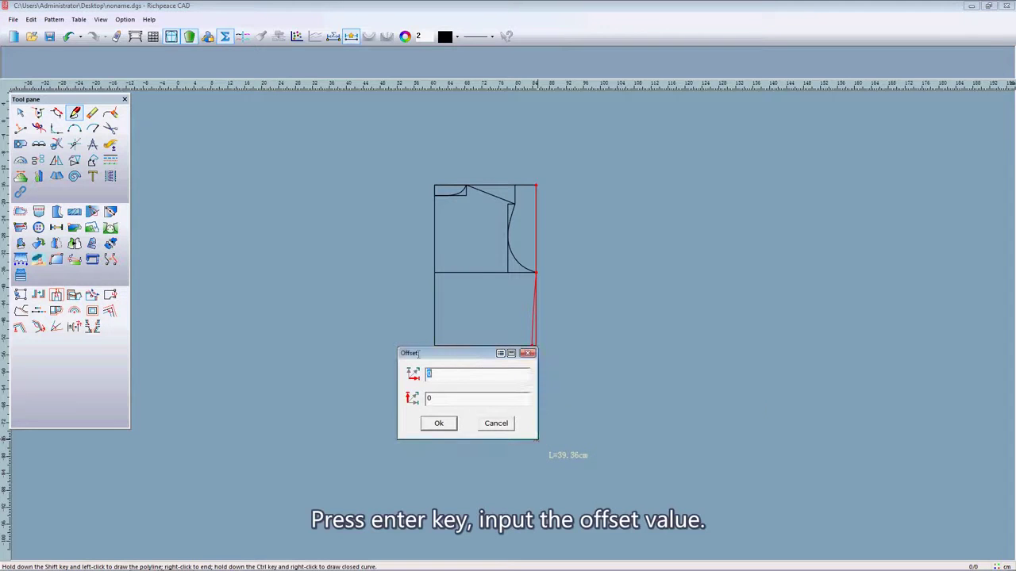
left_click_drag(465, 363, 337, 346)
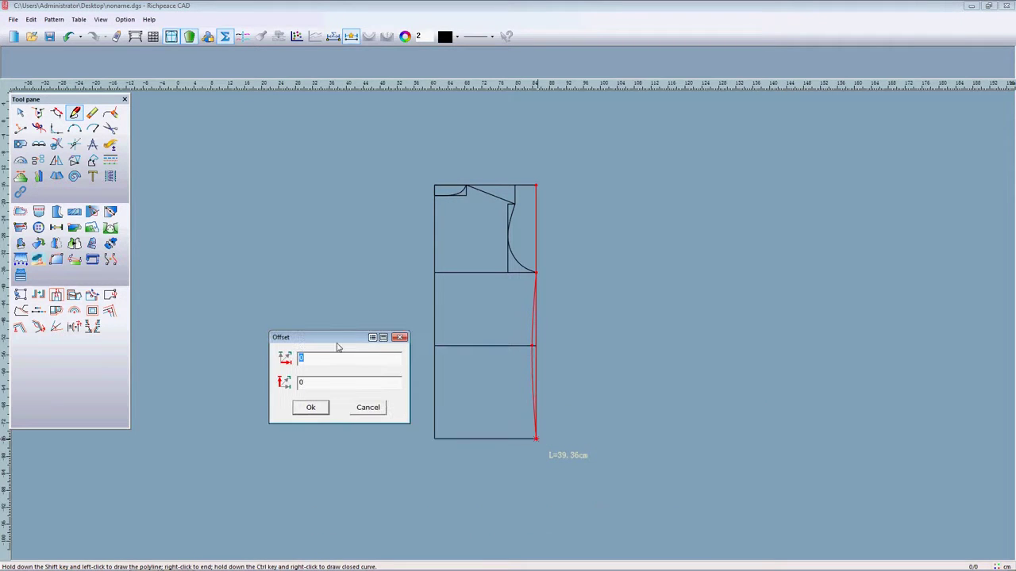
left_click(304, 359)
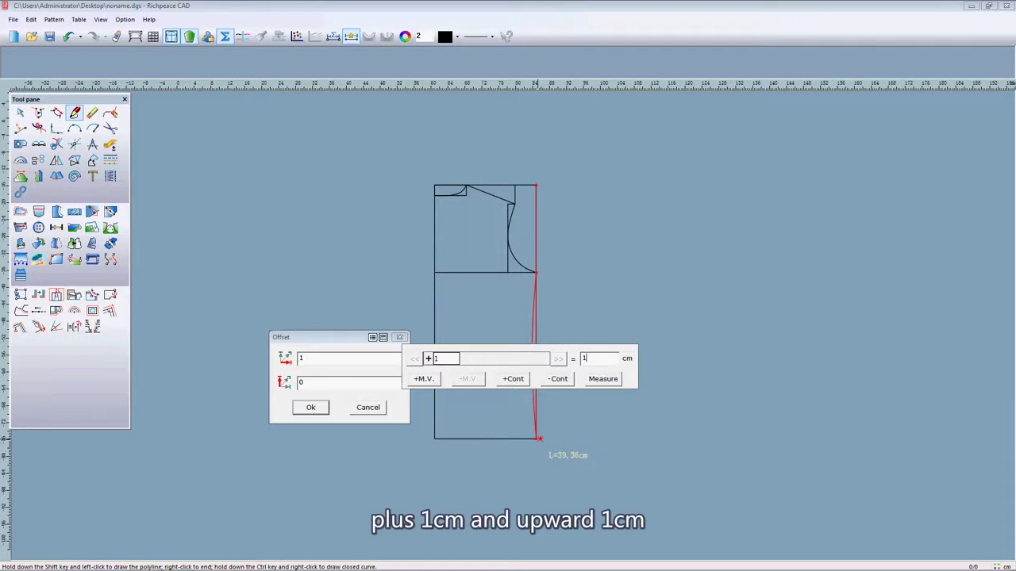
left_click(332, 383)
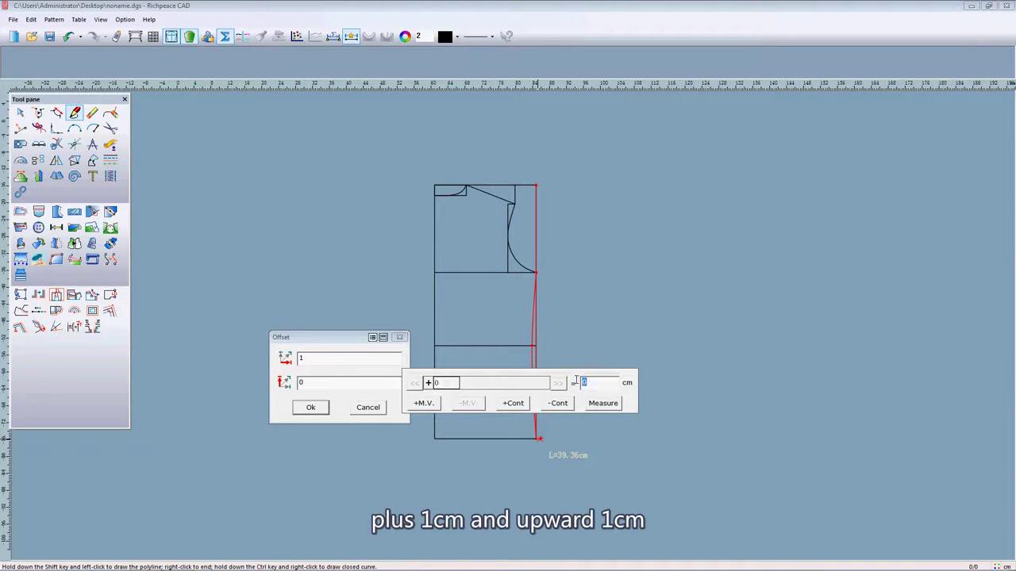
type("1")
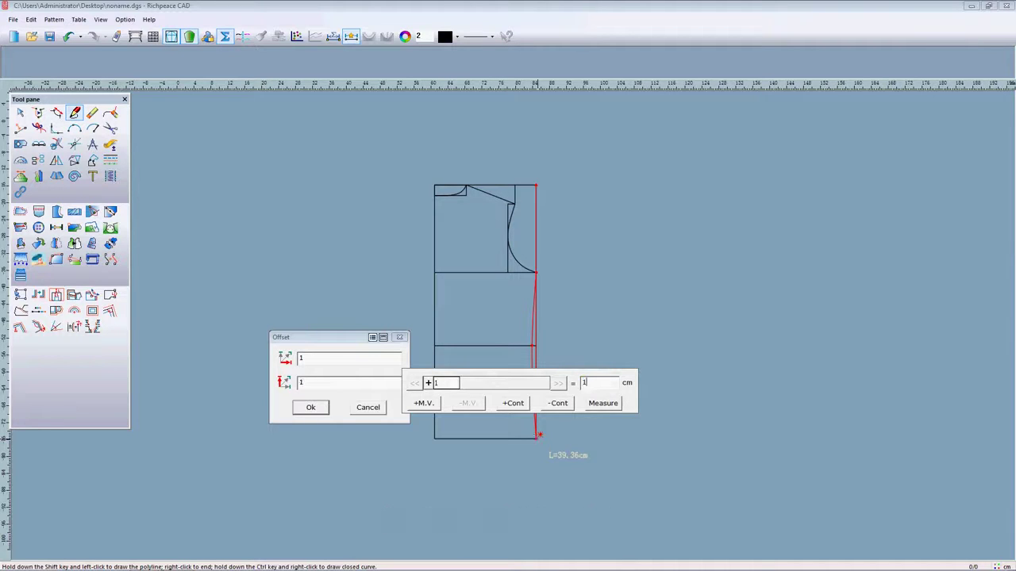
left_click(315, 408)
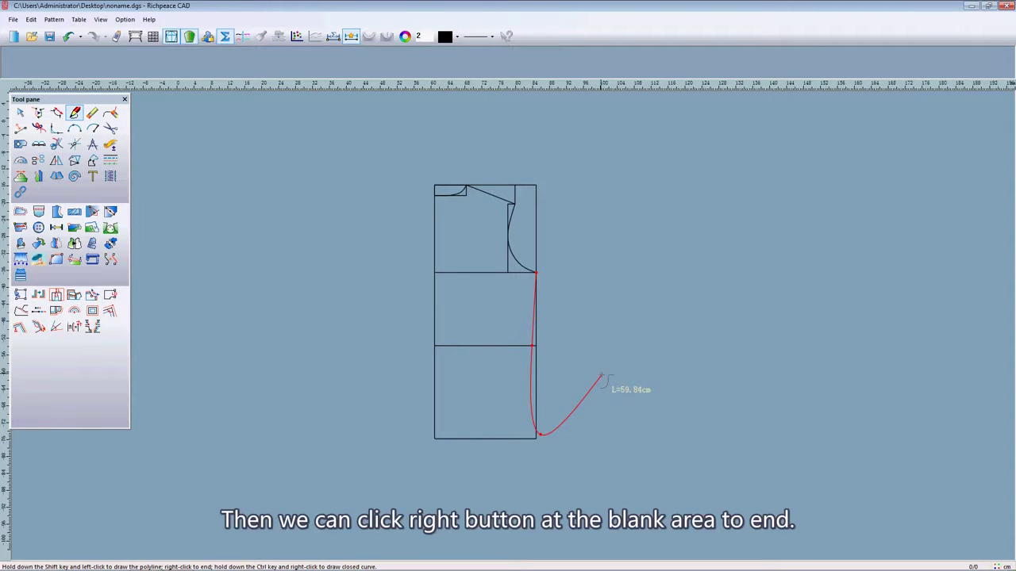
right_click(602, 378)
- Draw the bottom line from the side seam's lower end to the center back's lower corner
scroll(553, 415, "up", 4)
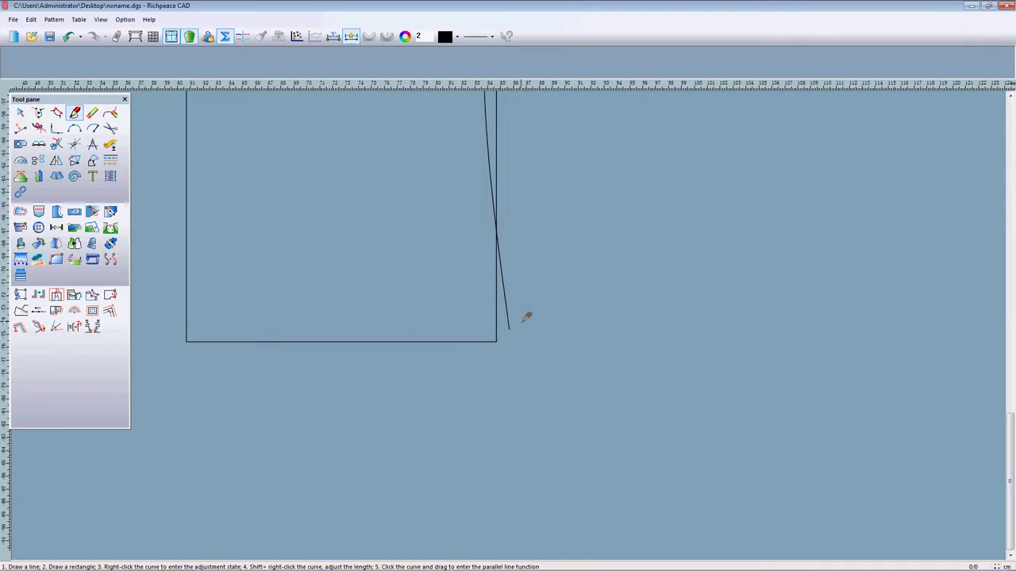
left_click(510, 325)
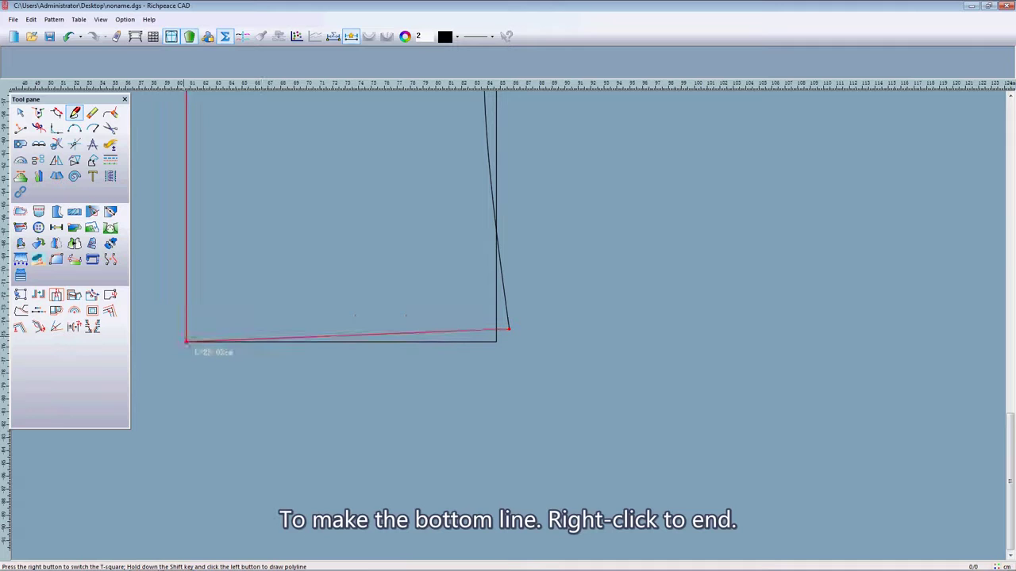
left_click(186, 341)
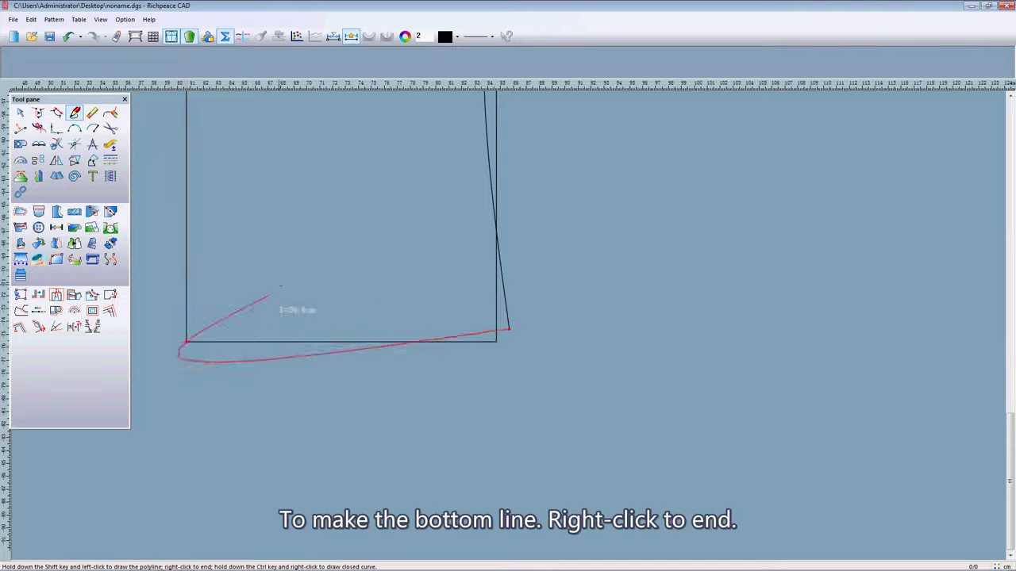
right_click(249, 235)
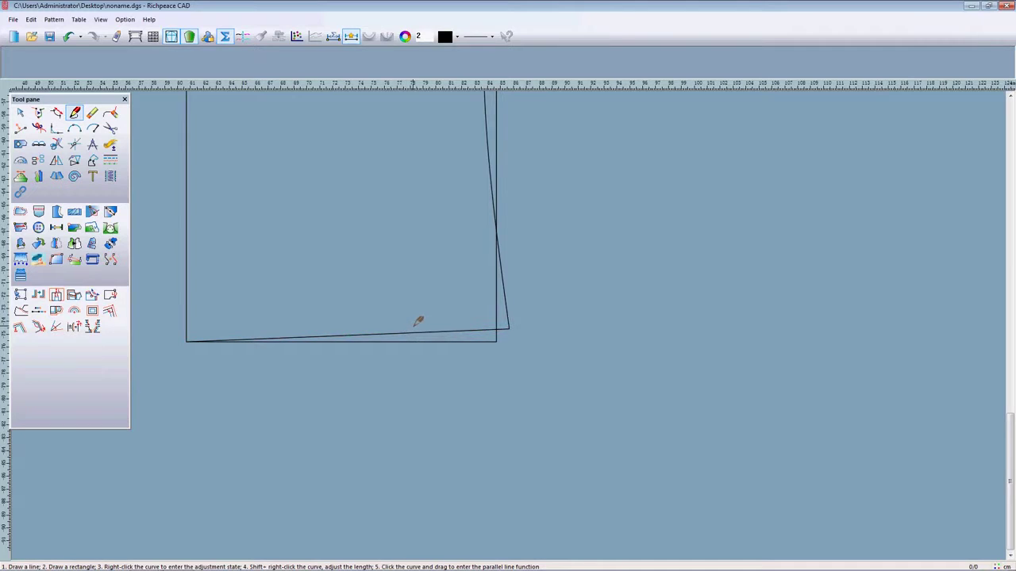
- Bend the bottom line into a smooth hem curve that follows the base rectangle near center back and rises toward the side seam
scroll(507, 272, "down", 5)
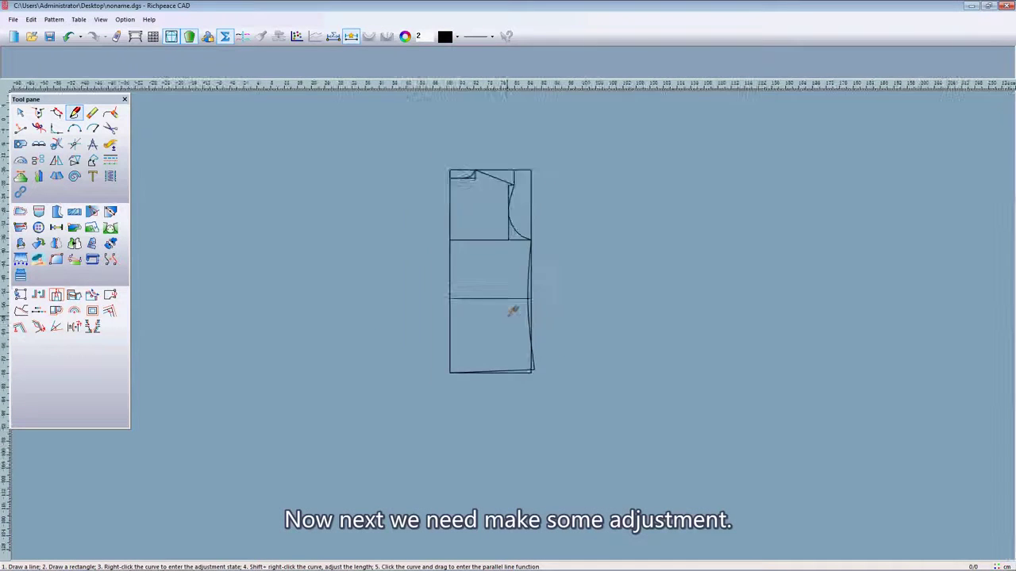
scroll(513, 311, "up", 3)
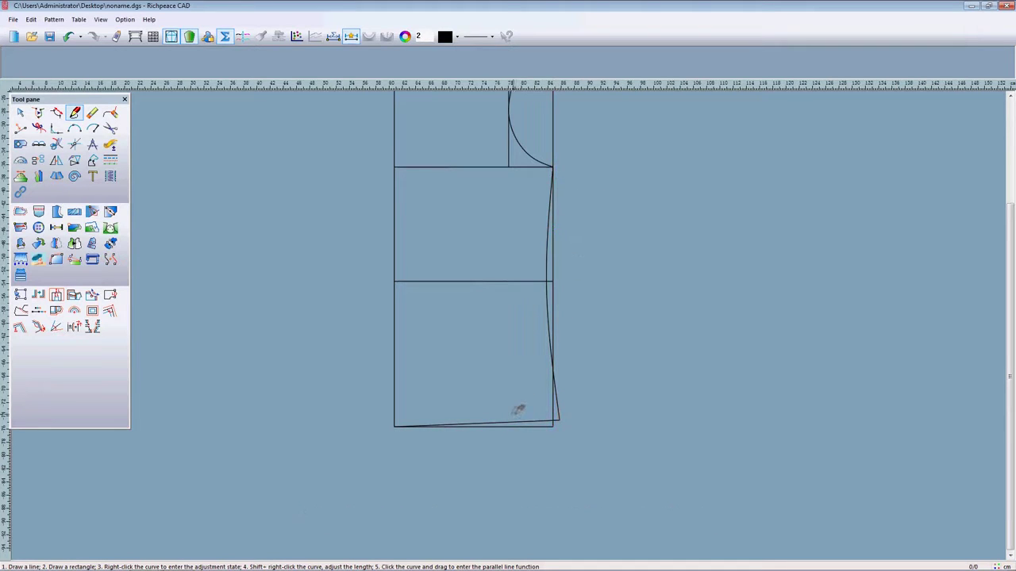
scroll(513, 316, "up", 3)
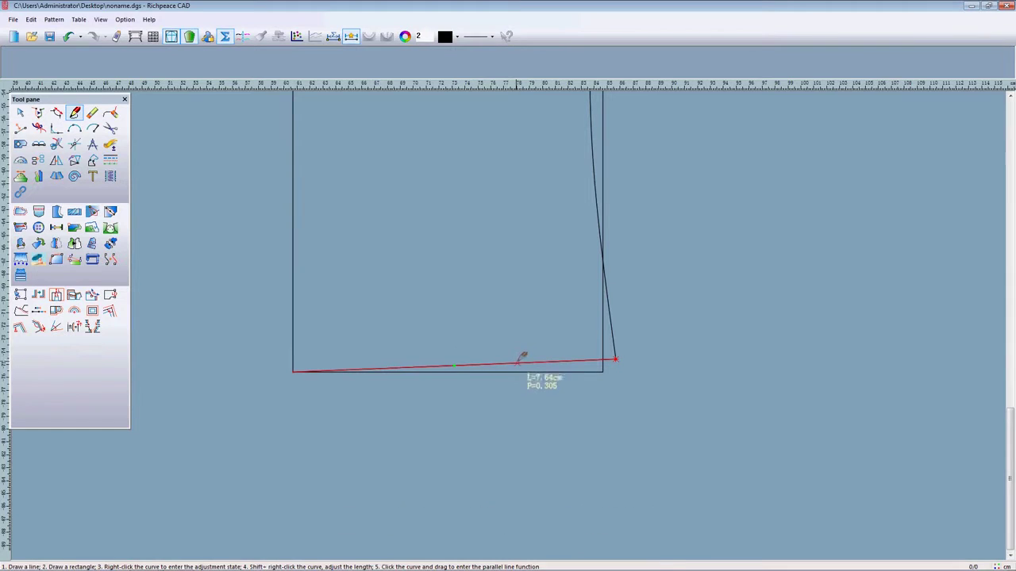
right_click(524, 359)
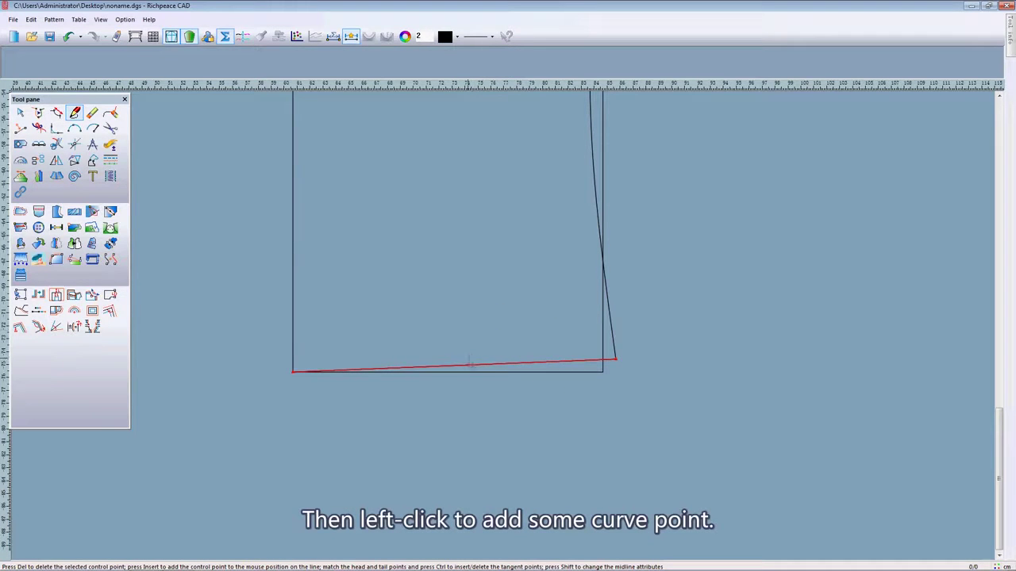
left_click(469, 369)
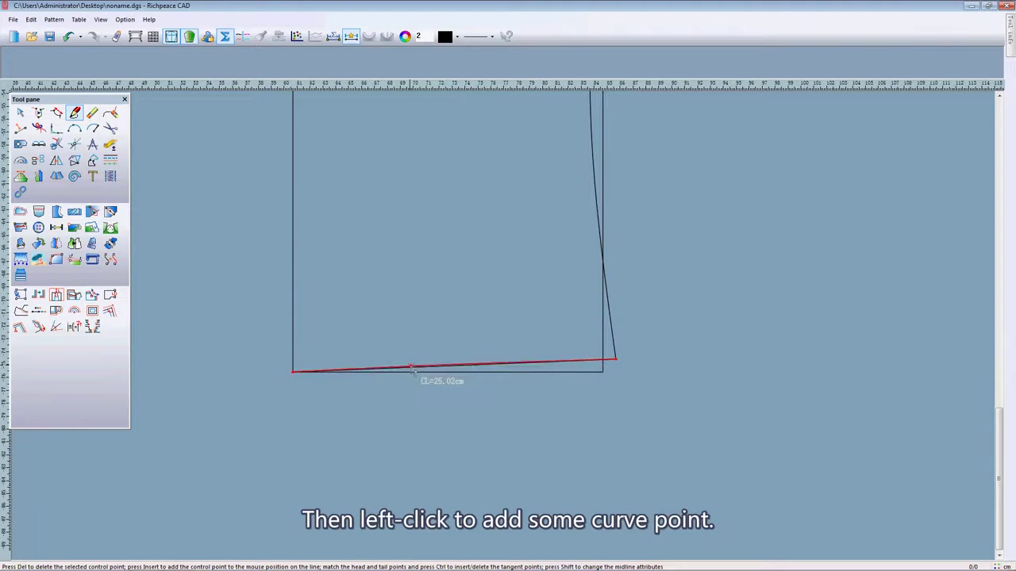
scroll(410, 375, "up", 2)
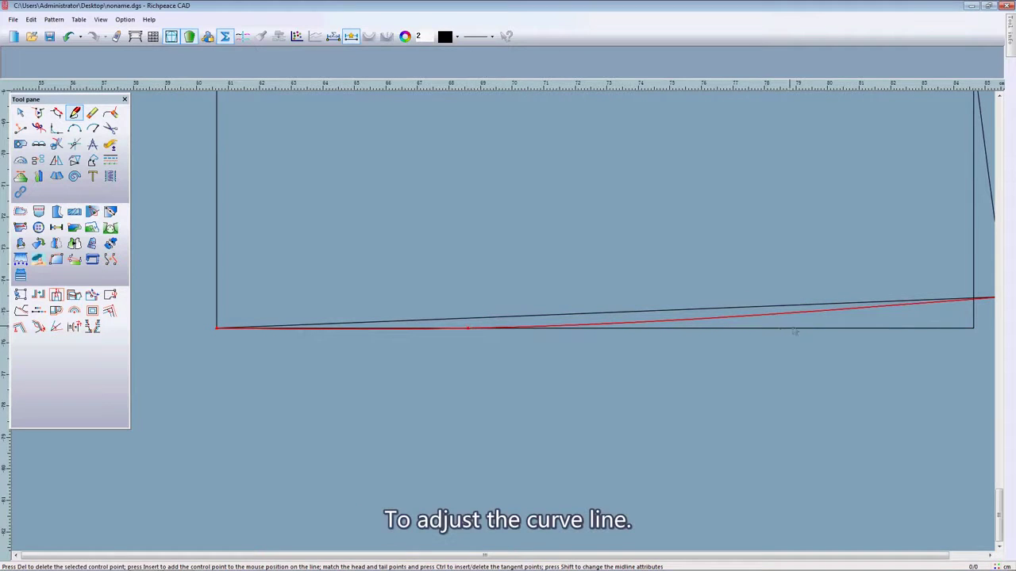
scroll(830, 314, "down", 1)
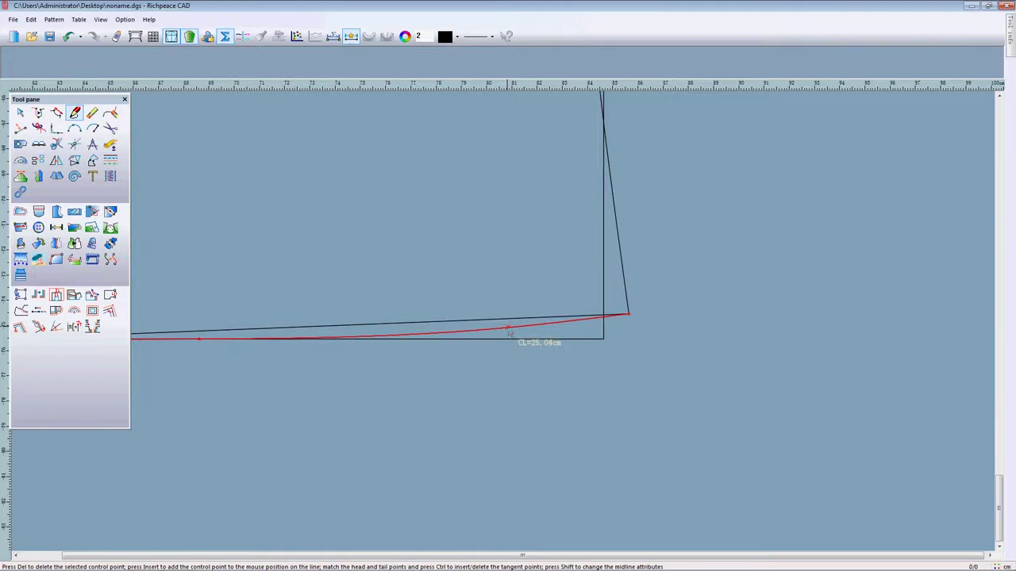
scroll(508, 332, "down", 1)
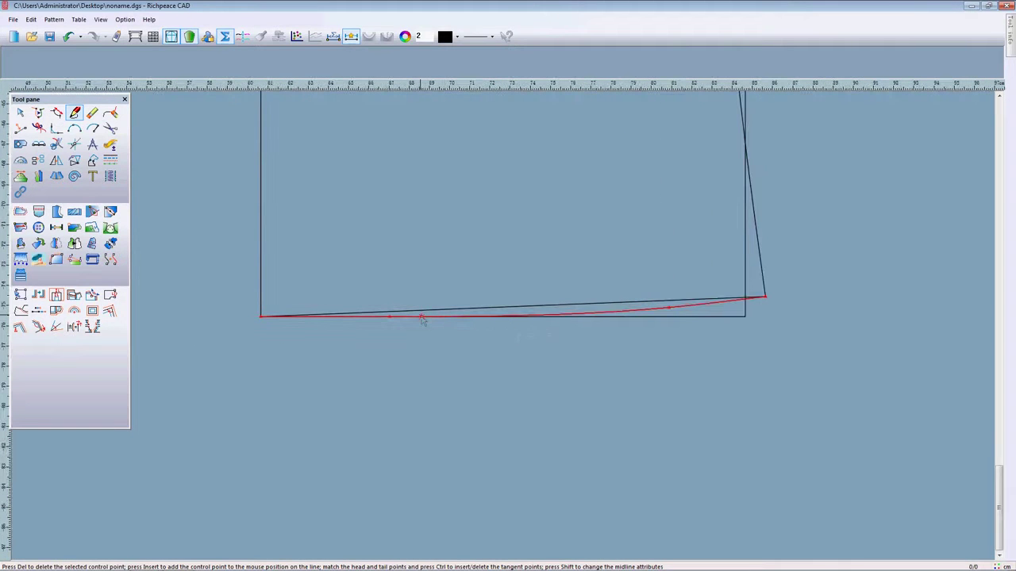
scroll(489, 327, "down", 1)
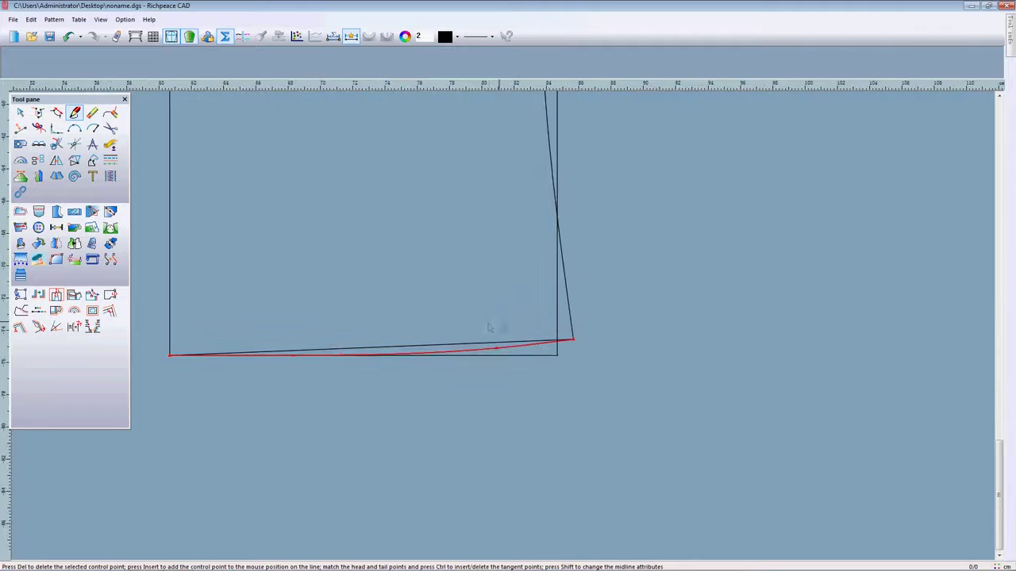
right_click(488, 327)
- Add a control point to the side seam curve between waist and hem and move it outward to reshape the lower section
scroll(508, 318, "down", 2)
scroll(490, 317, "up", 1)
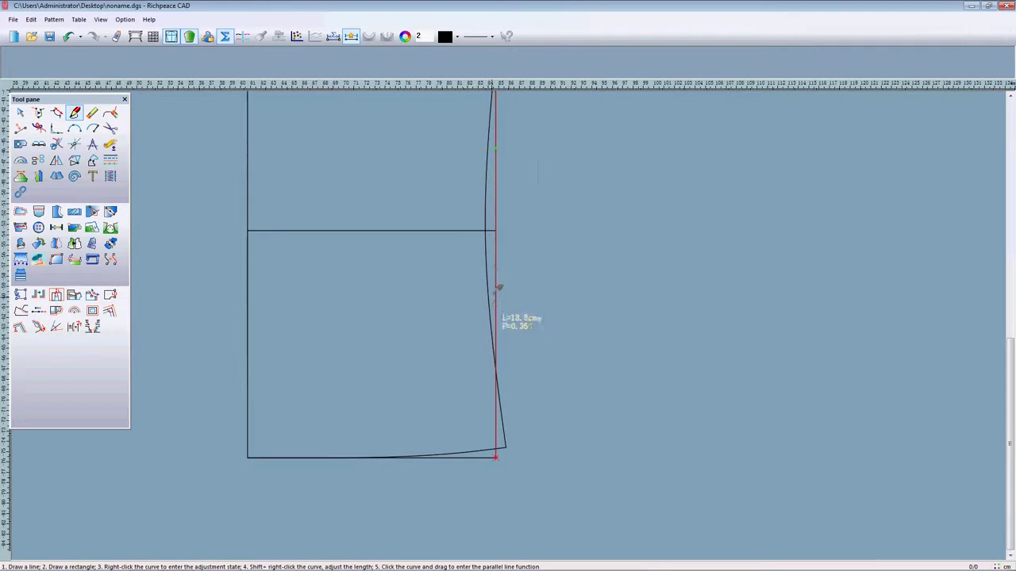
right_click(492, 289)
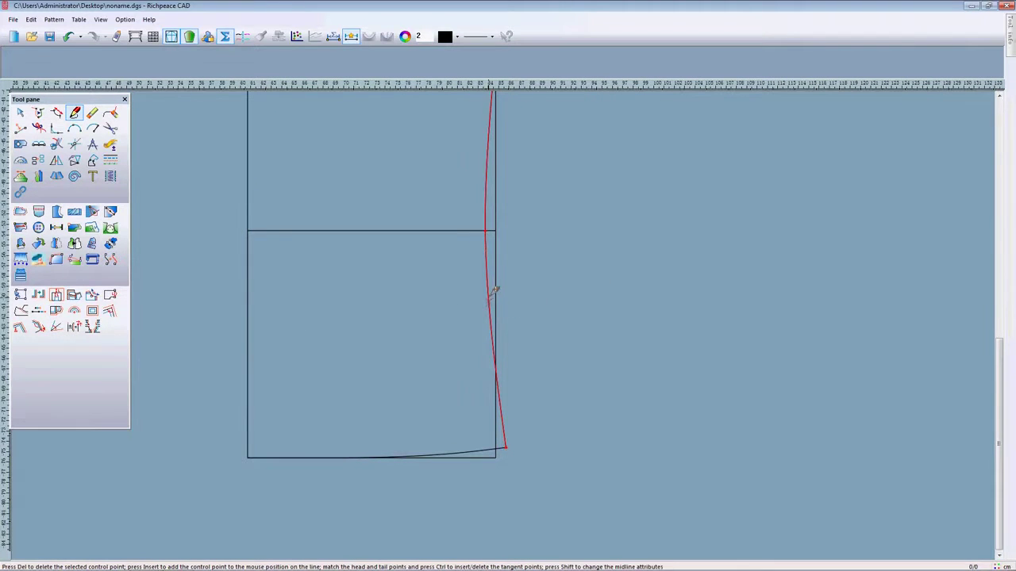
left_click(489, 294)
scroll(492, 310, "up", 2)
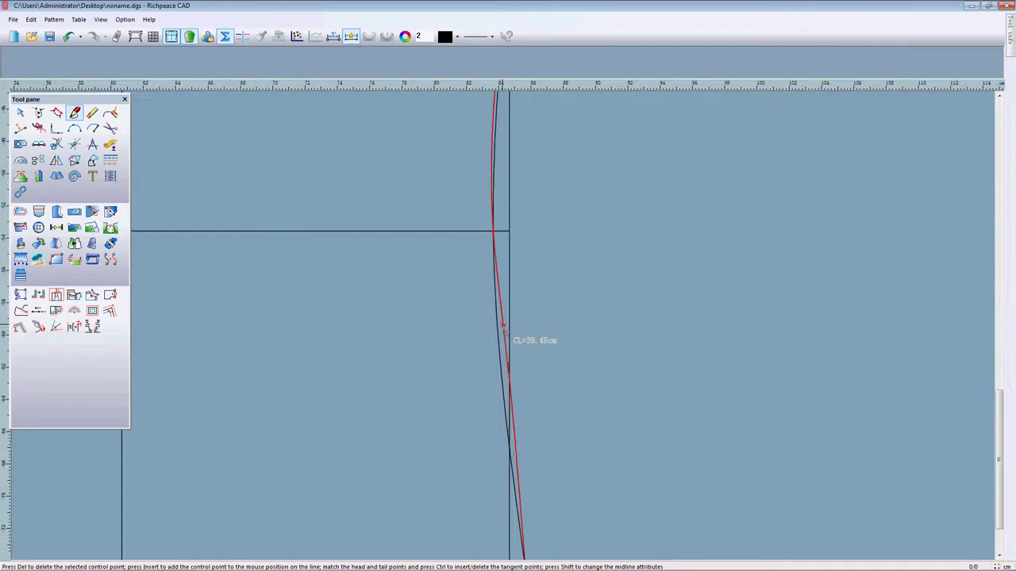
scroll(503, 327, "down", 1)
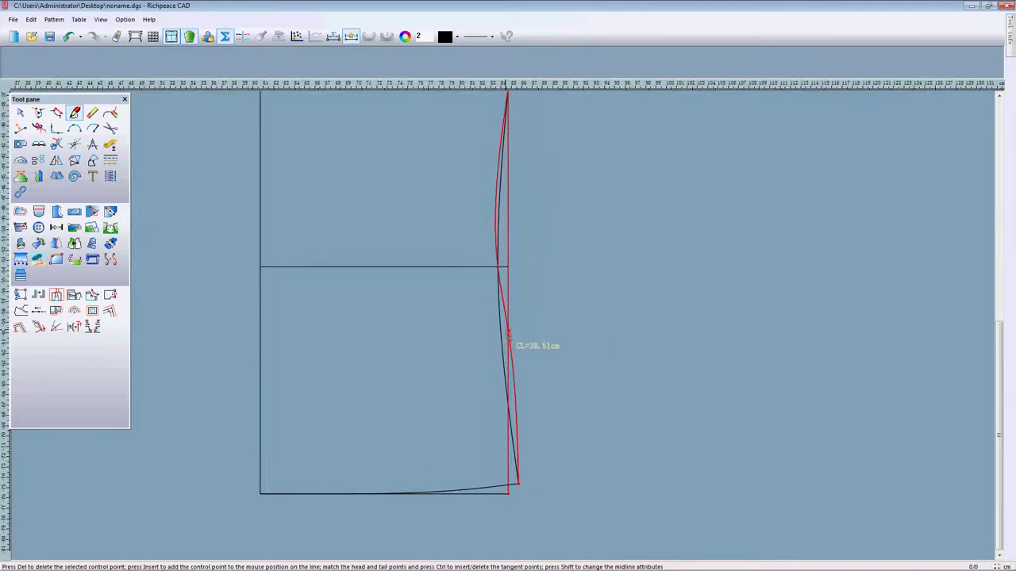
scroll(508, 336, "up", 1)
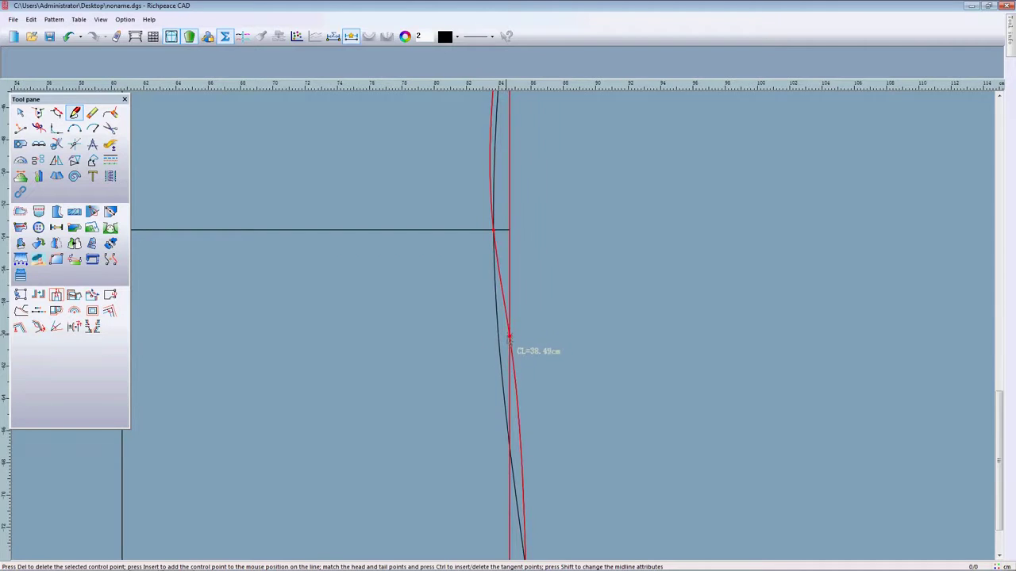
scroll(508, 337, "down", 1)
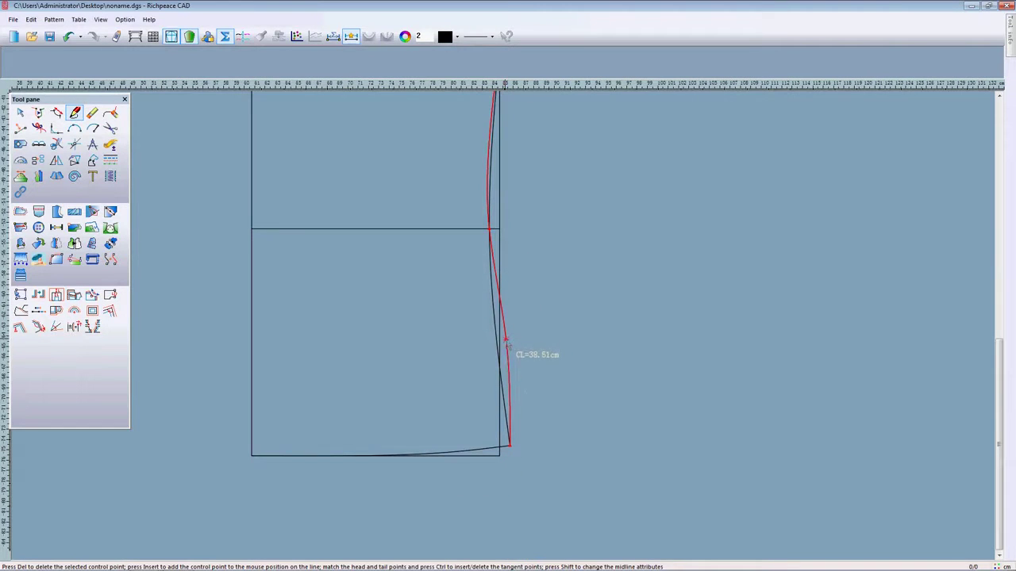
scroll(503, 346, "up", 1)
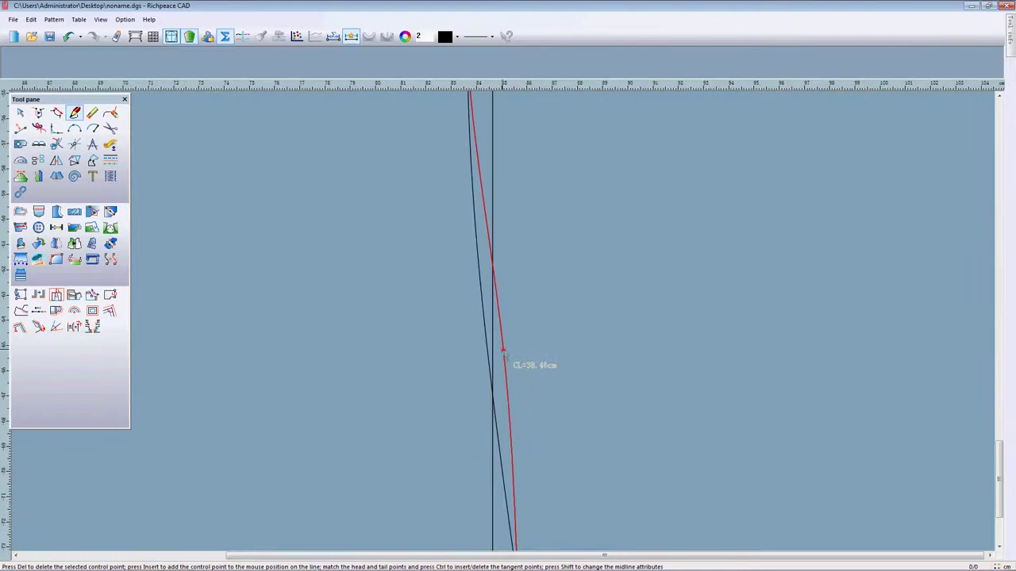
scroll(501, 357, "down", 3)
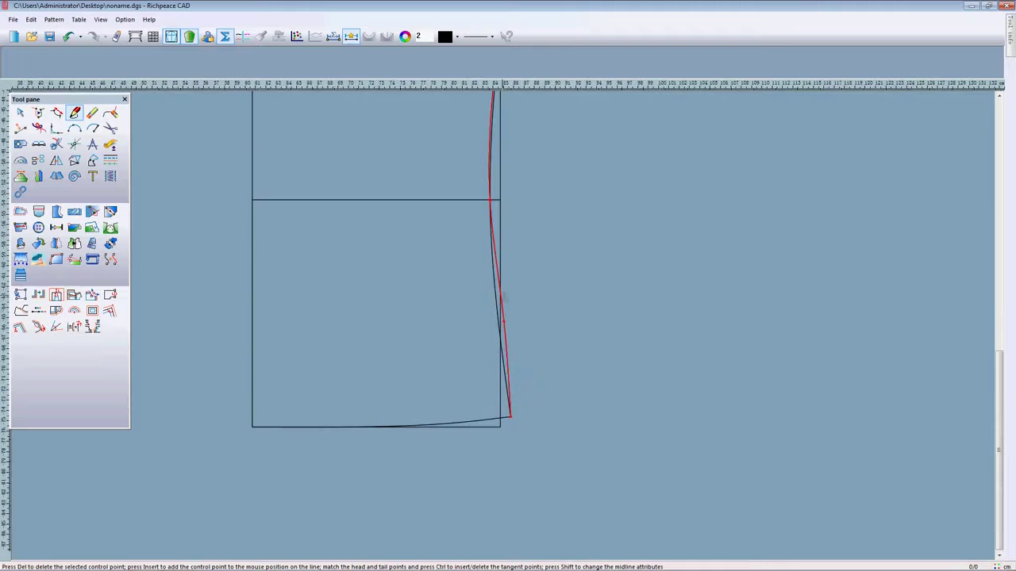
- Pull the side seam curve slightly outward midway between the bust and waist lines and finish the curve adjustment
scroll(512, 290, "up", 2)
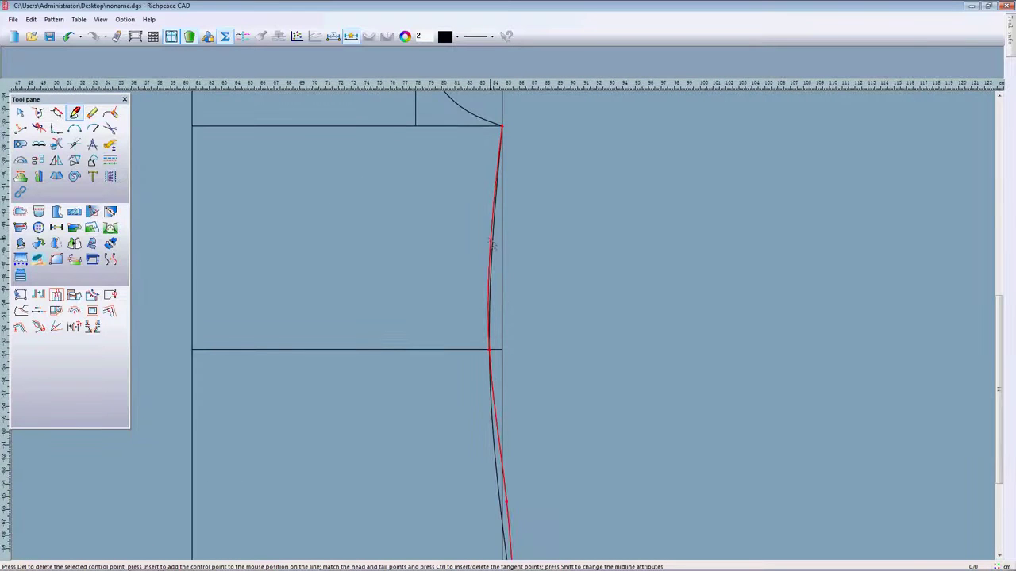
scroll(503, 330, "up", 2)
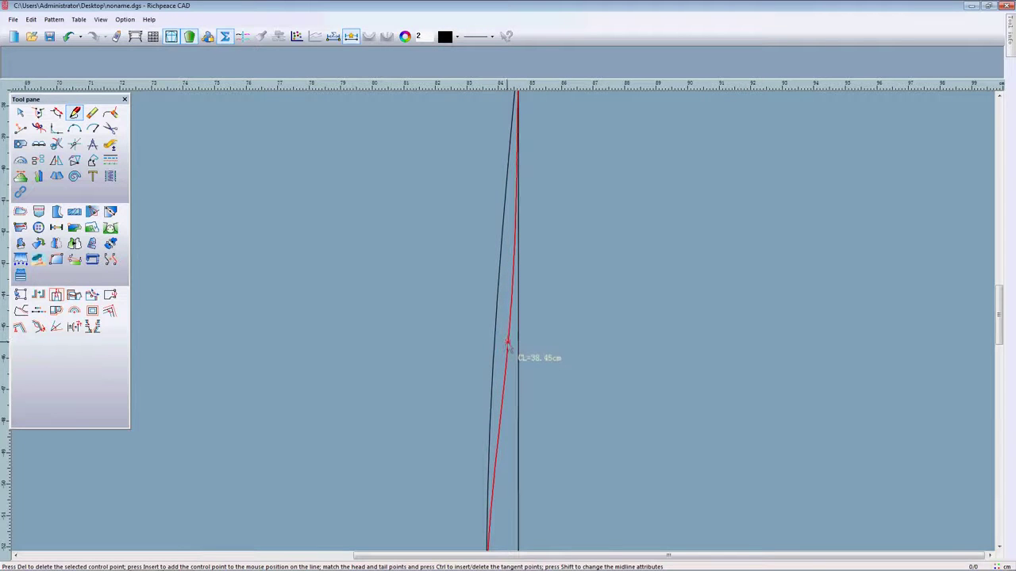
scroll(492, 341, "down", 3)
right_click(510, 324)
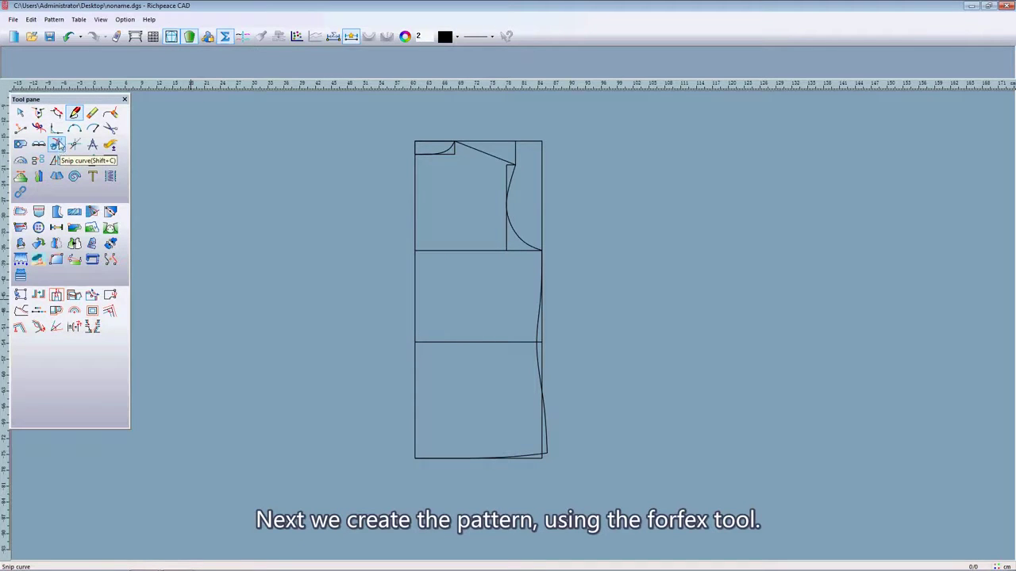
- Start tracing the back piece's outline with the scissors tool along the neckline curve and the shoulder line to the shoulder tip
left_click(110, 129)
scroll(438, 167, "up", 3)
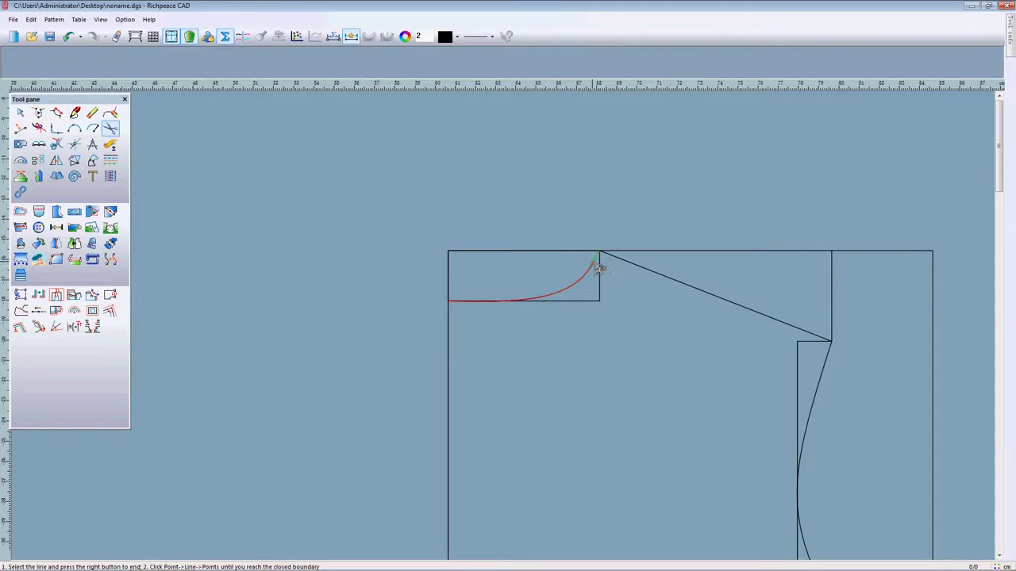
scroll(683, 322, "down", 1)
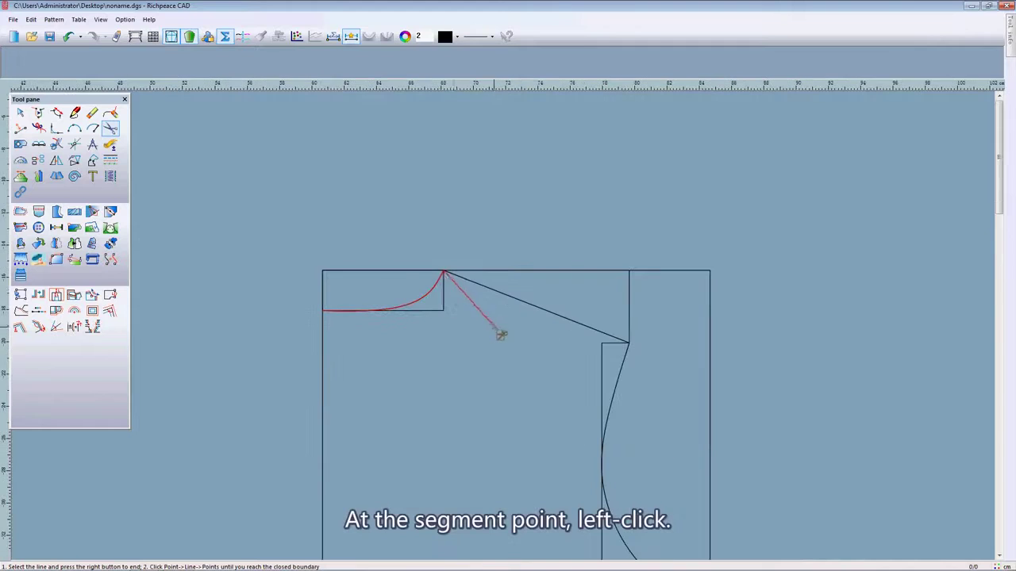
left_click(628, 343)
- Continue the piece outline along the armhole curve and down the side seam curve through the waist
scroll(630, 392, "down", 1)
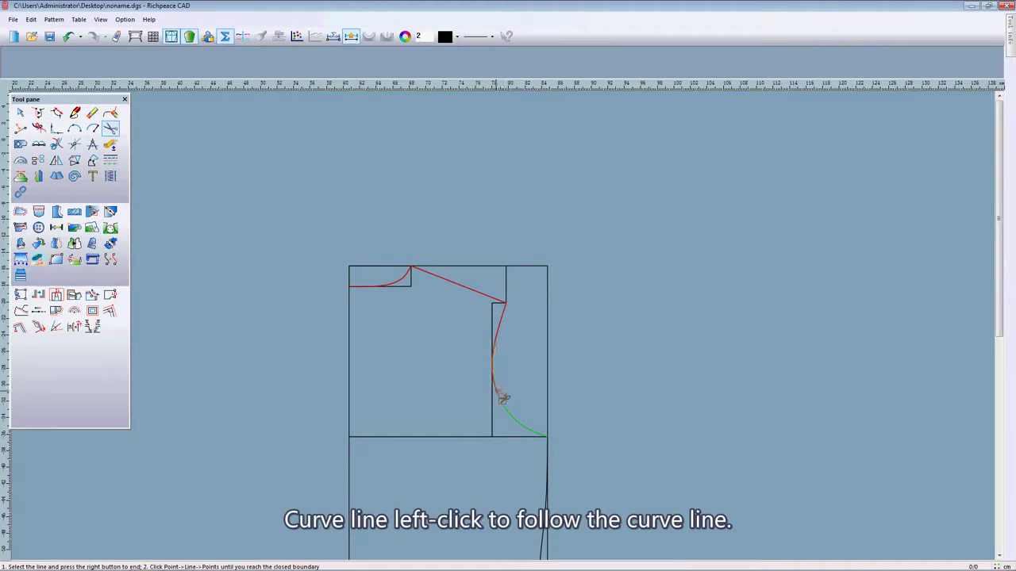
scroll(548, 444, "down", 1)
scroll(508, 341, "up", 3)
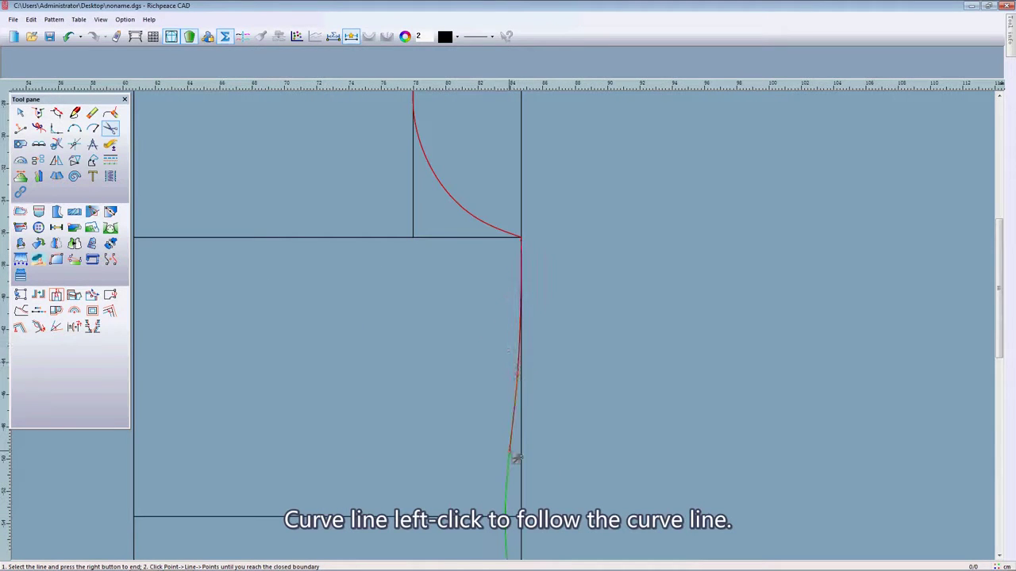
middle_click_drag(513, 476, 503, 330)
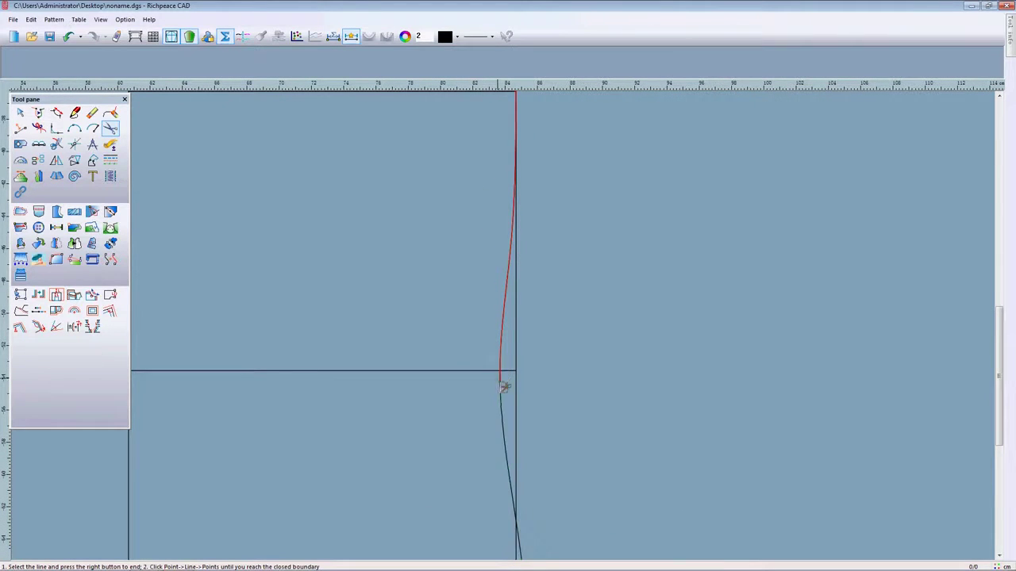
scroll(503, 385, "down", 3)
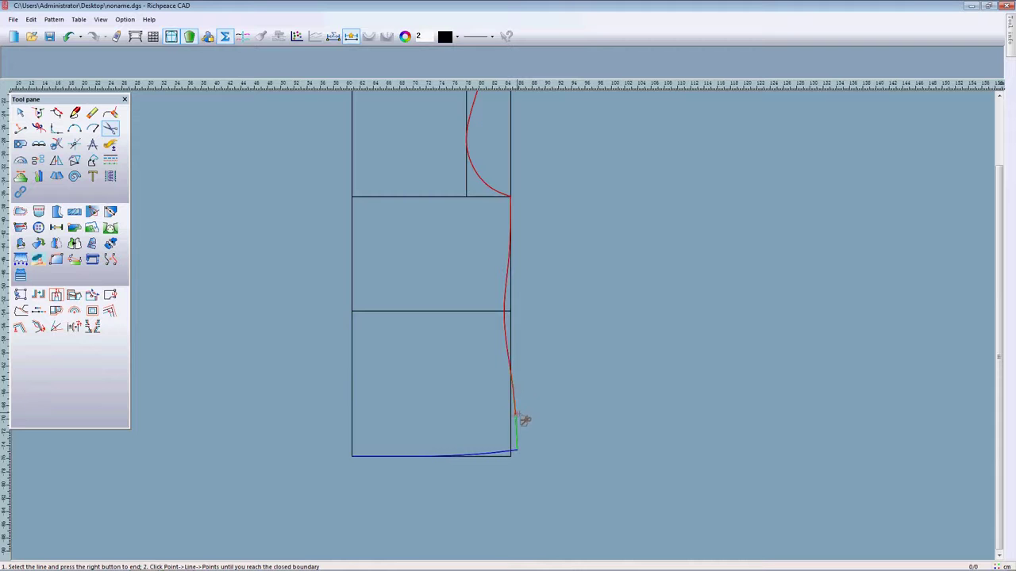
- Trace the hem curve and the center back line up to the neckline's start, closing the outline to create the pattern piece
scroll(512, 333, "up", 5)
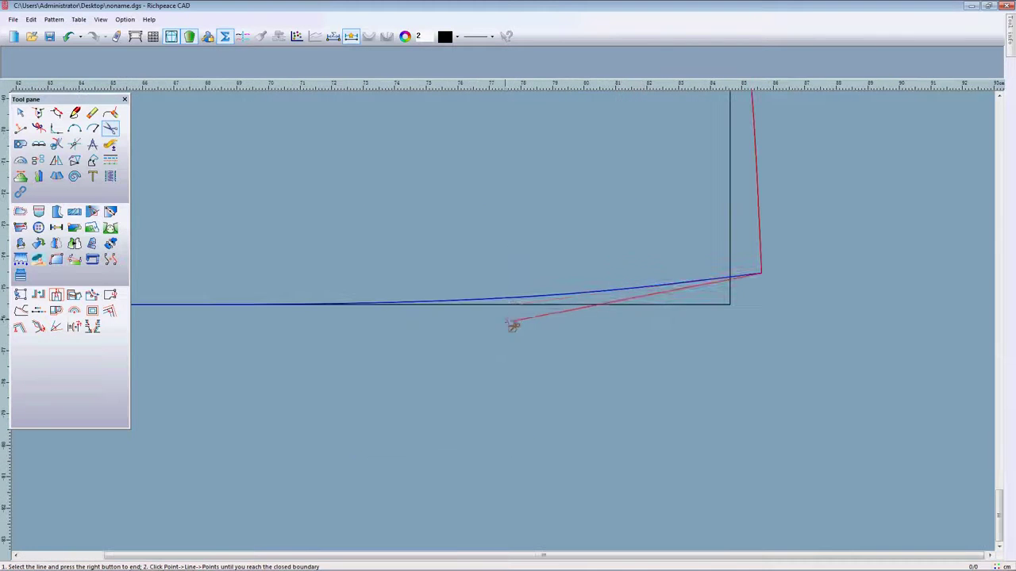
scroll(442, 333, "down", 2)
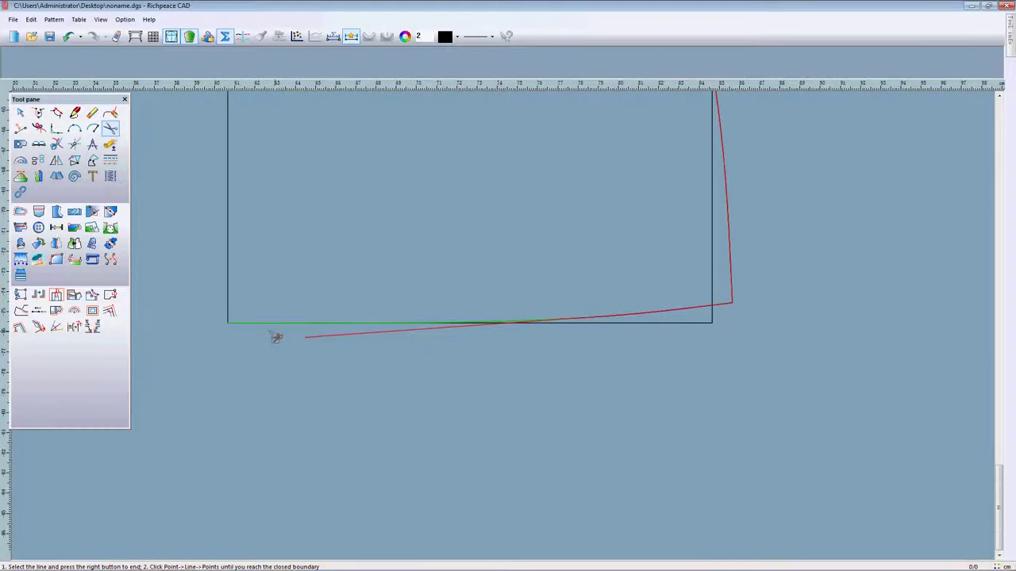
scroll(521, 245, "down", 3)
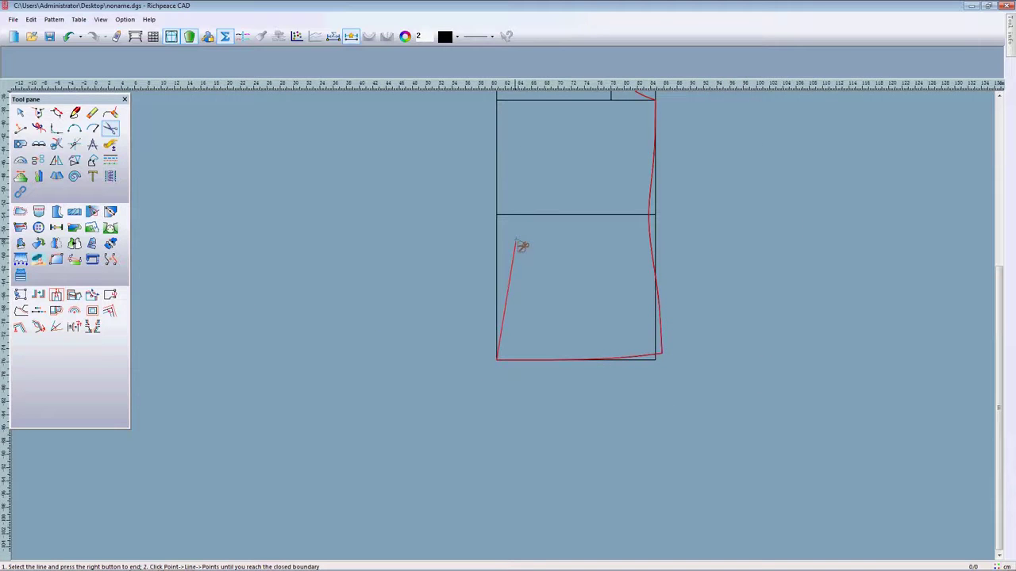
scroll(508, 318, "down", 2)
scroll(510, 331, "up", 3)
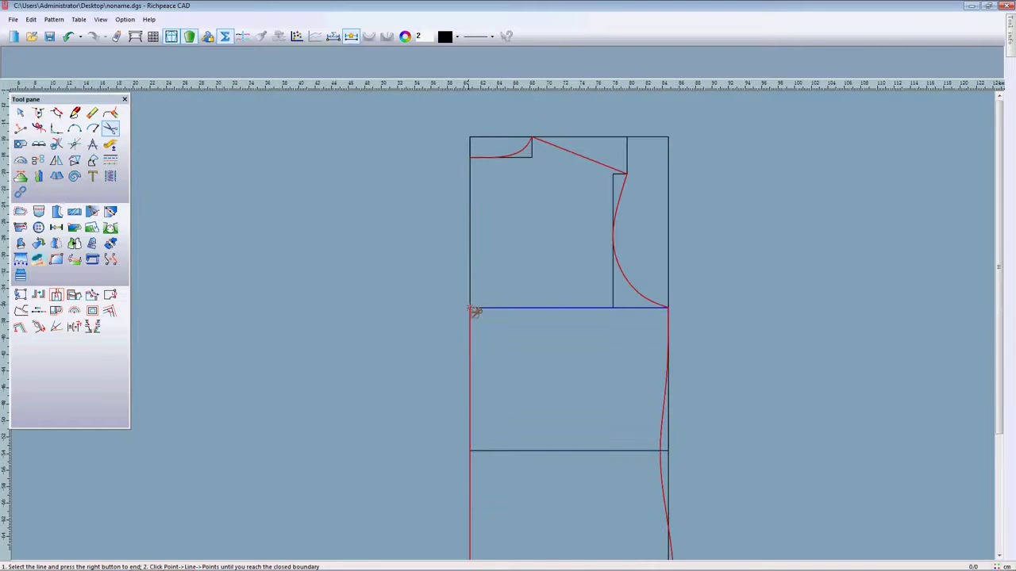
left_click(473, 157)
scroll(512, 339, "down", 2)
scroll(513, 348, "up", 1)
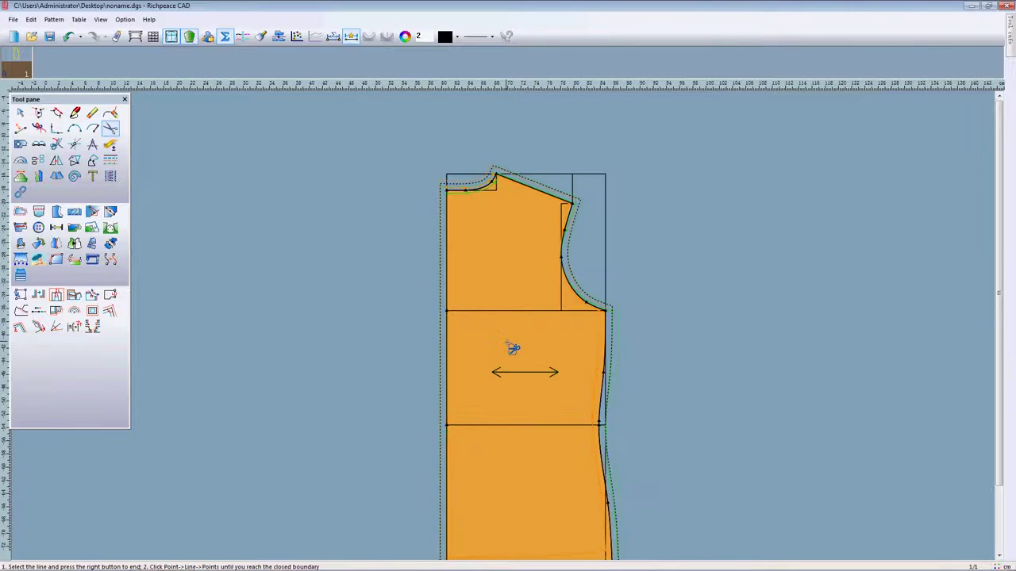
- Move the new pattern piece off the draft to a clear spot beside its center back line and hide the seam allowance
left_click_drag(528, 343, 318, 328)
scroll(317, 328, "up", 1)
middle_click_drag(318, 328, 503, 325)
scroll(542, 333, "up", 1)
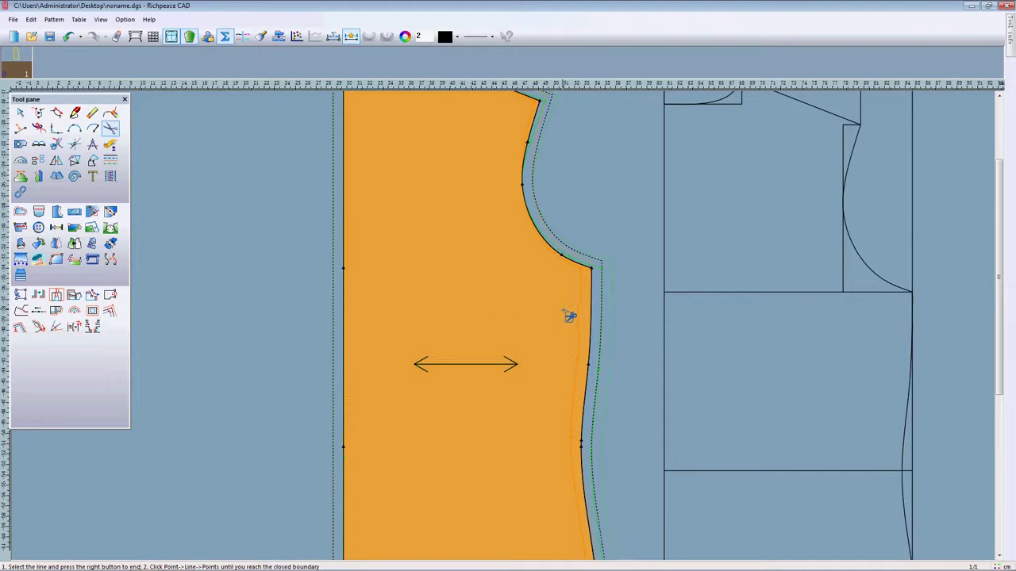
scroll(564, 315, "down", 2)
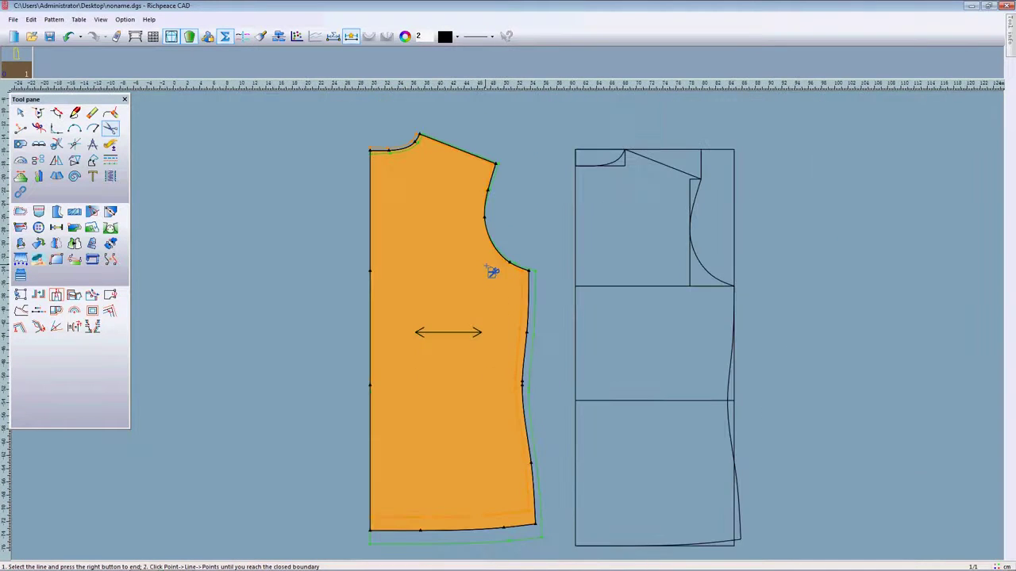
- Examine the automatically graded size outlines along the piece's side seam and hem
scroll(517, 353, "up", 2)
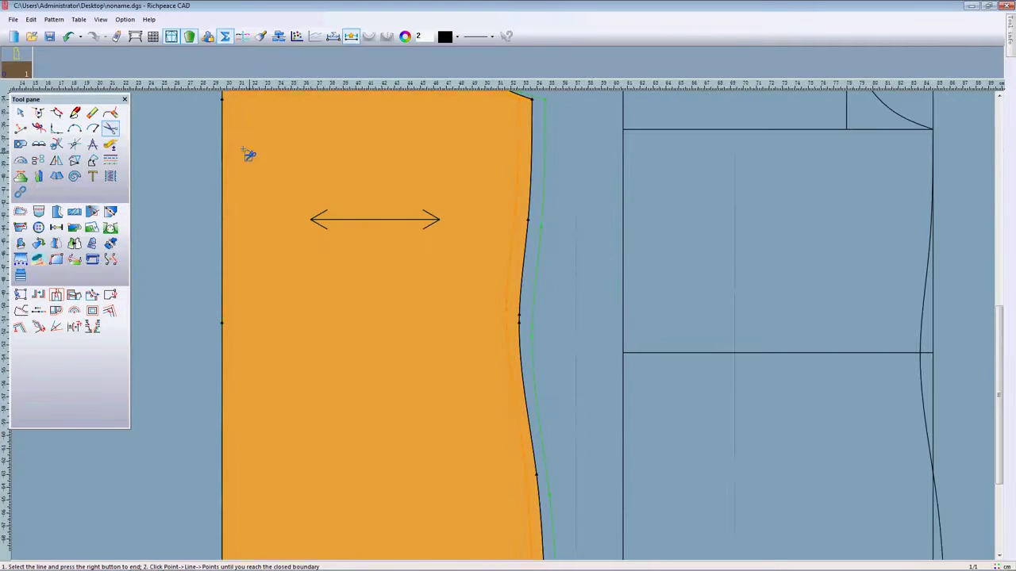
scroll(510, 331, "down", 1)
scroll(544, 423, "up", 1)
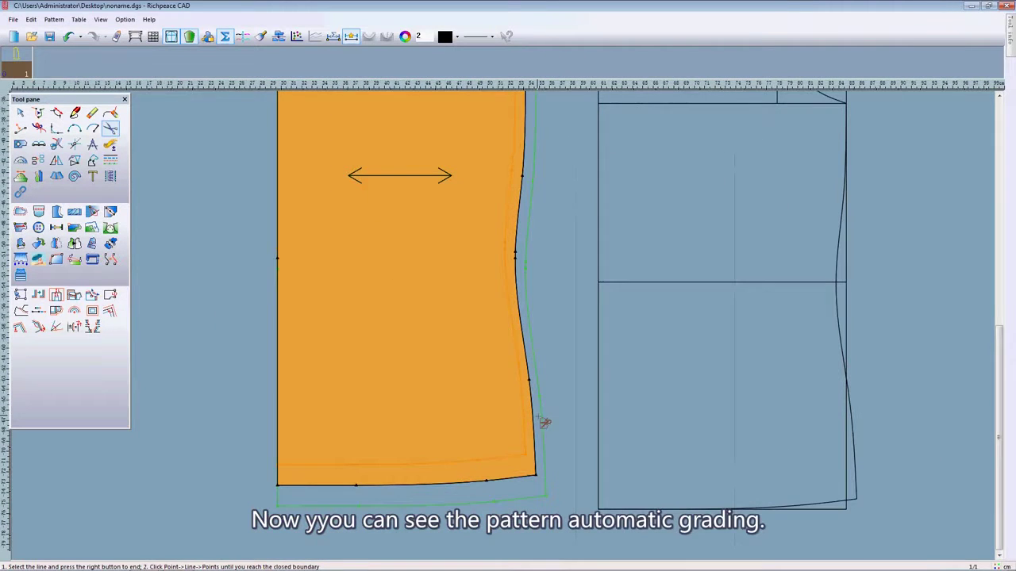
scroll(508, 334, "up", 1)
scroll(482, 339, "up", 1)
scroll(480, 325, "down", 2)
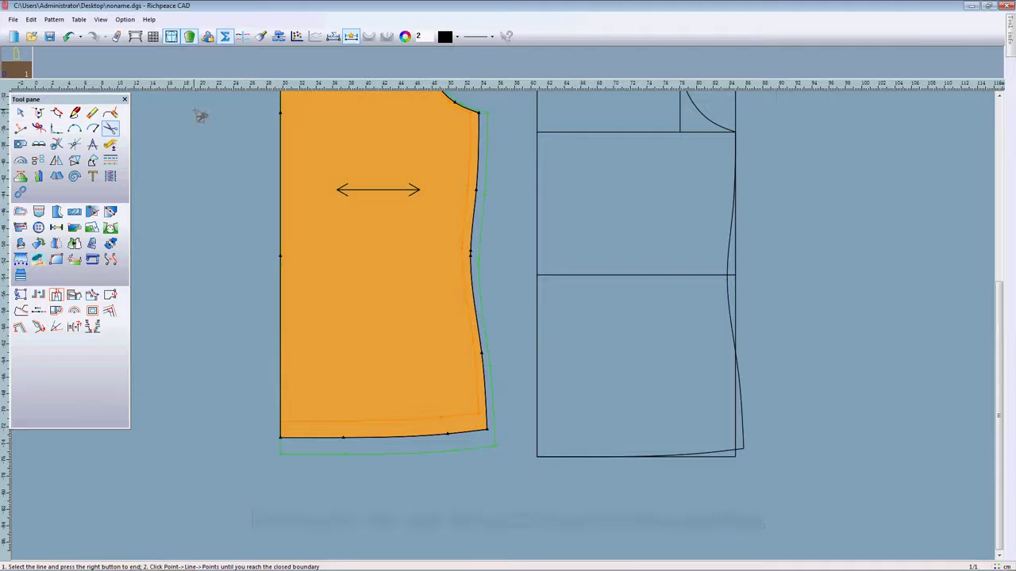
- Open the size and measurement table and set the display colour of size S to blue
left_click(80, 19)
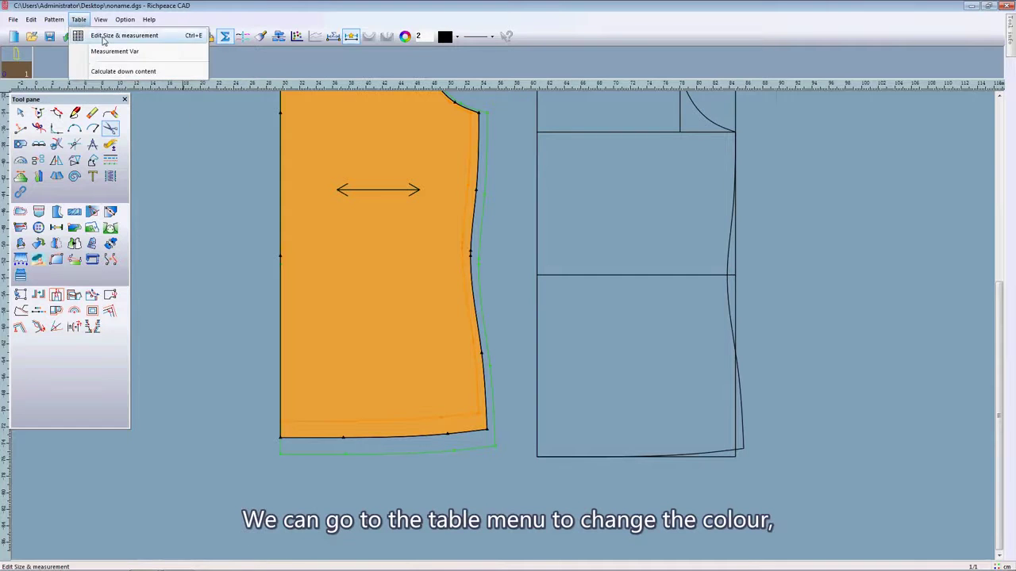
left_click(111, 35)
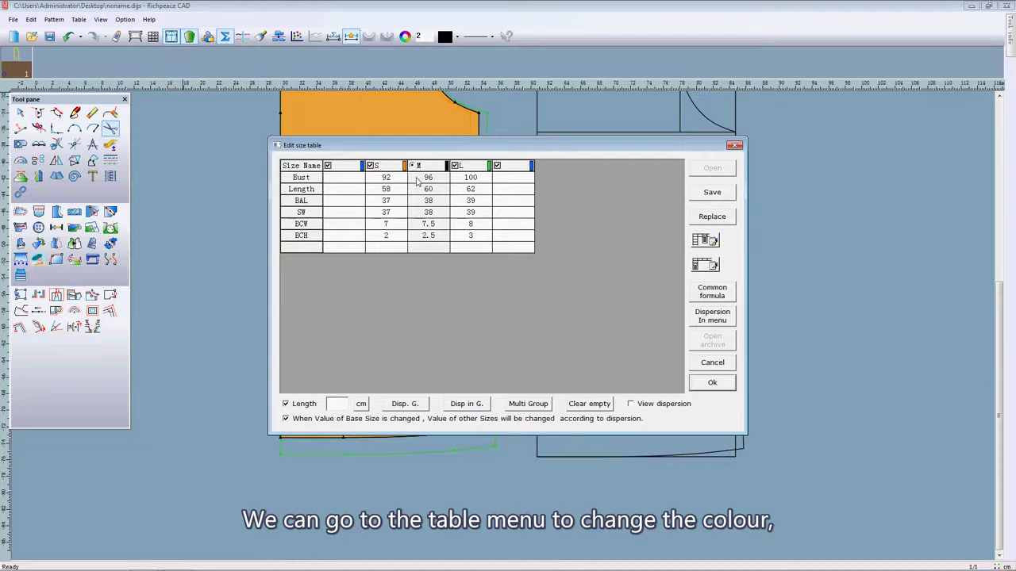
left_click(404, 167)
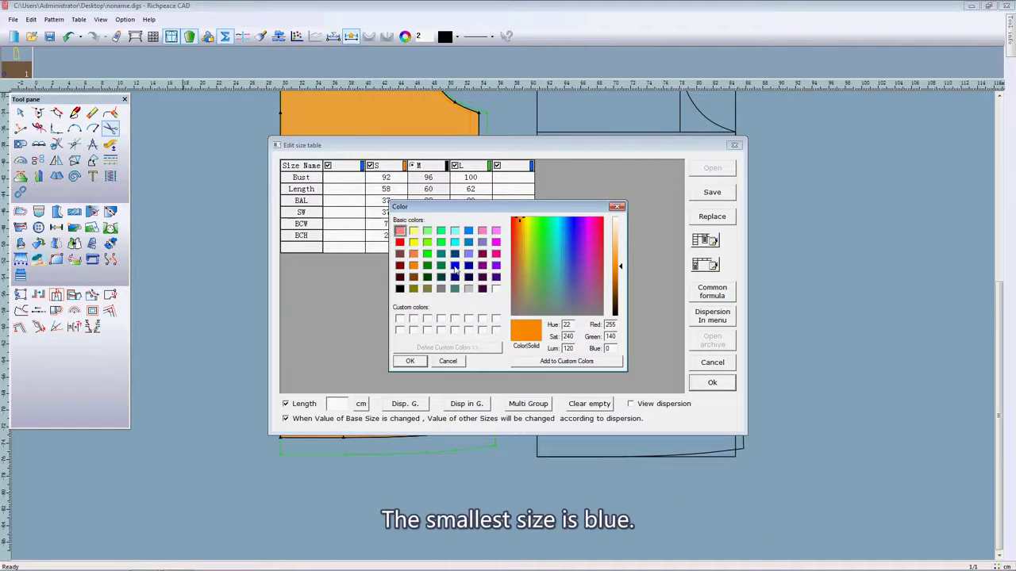
left_click(455, 266)
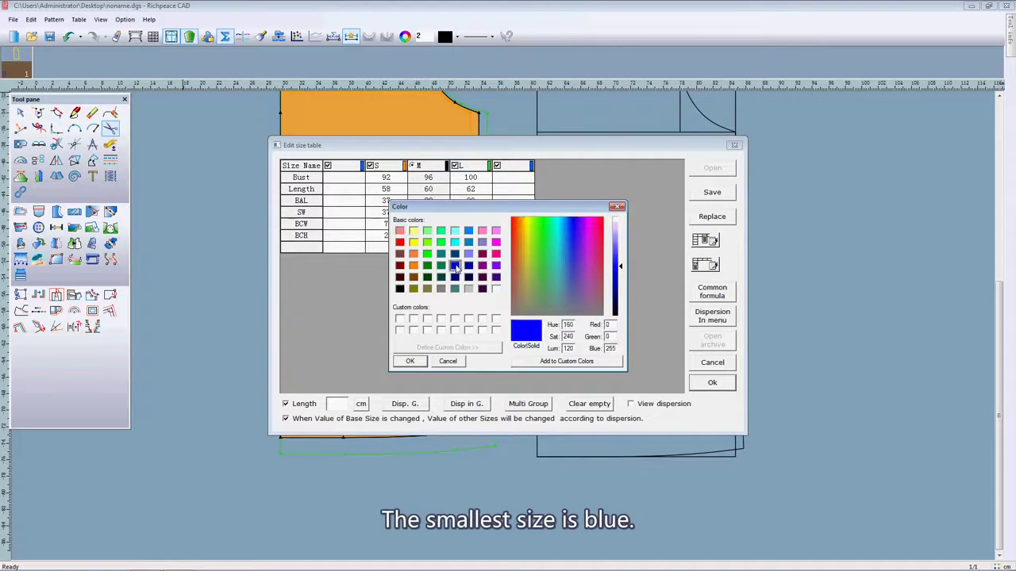
left_click(411, 360)
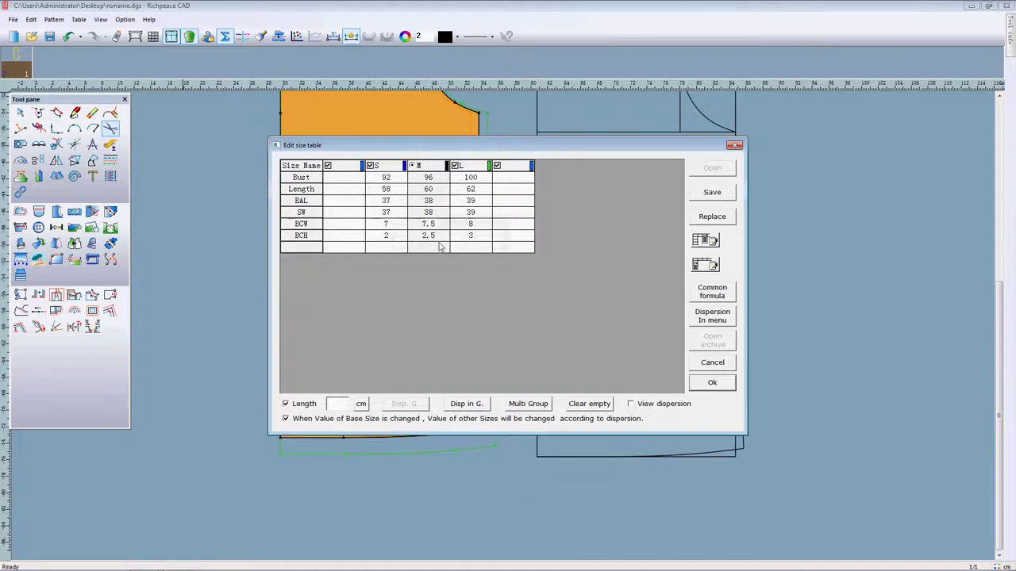
- Set the display colour of size L to red and apply the size table changes
left_click(489, 166)
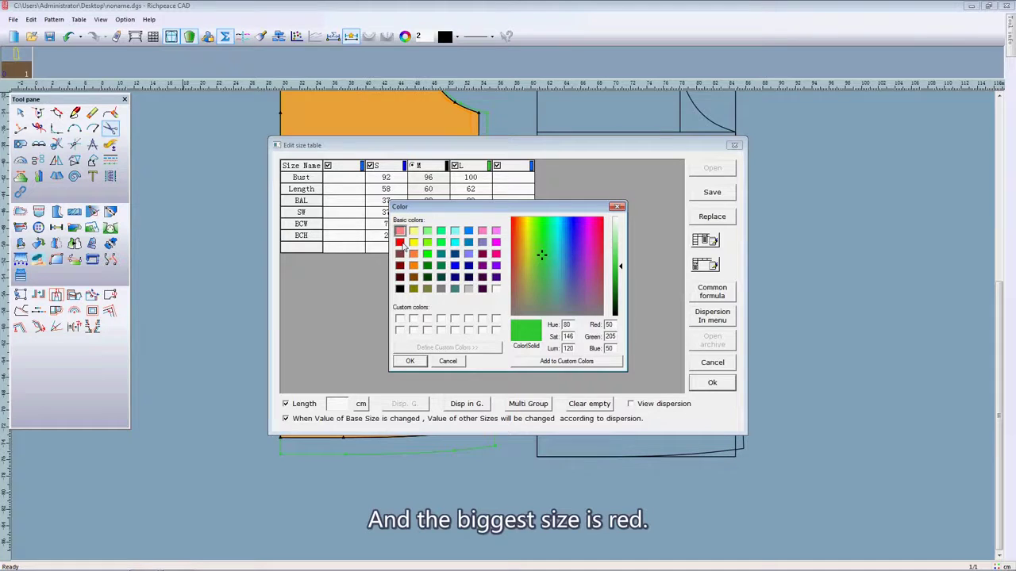
left_click(400, 242)
left_click(410, 361)
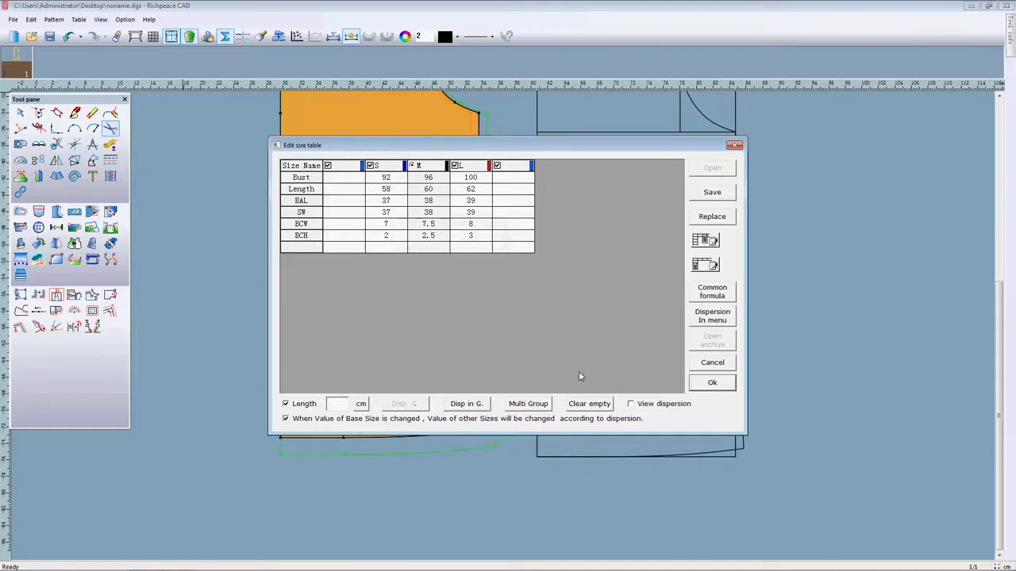
left_click(714, 384)
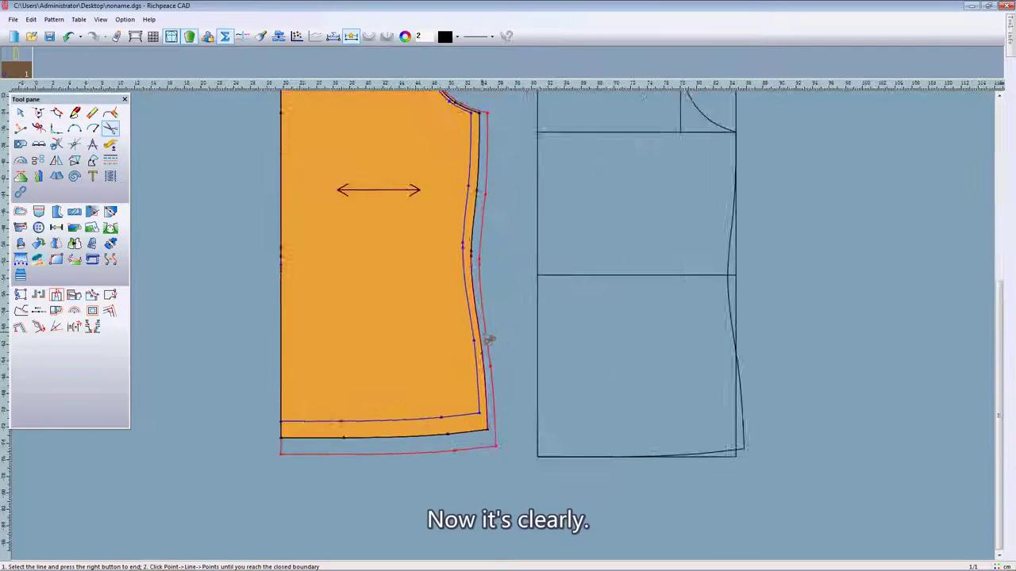
- Examine the recoloured S, M and L outlines around the whole back piece
scroll(490, 339, "down", 1)
scroll(491, 341, "up", 2)
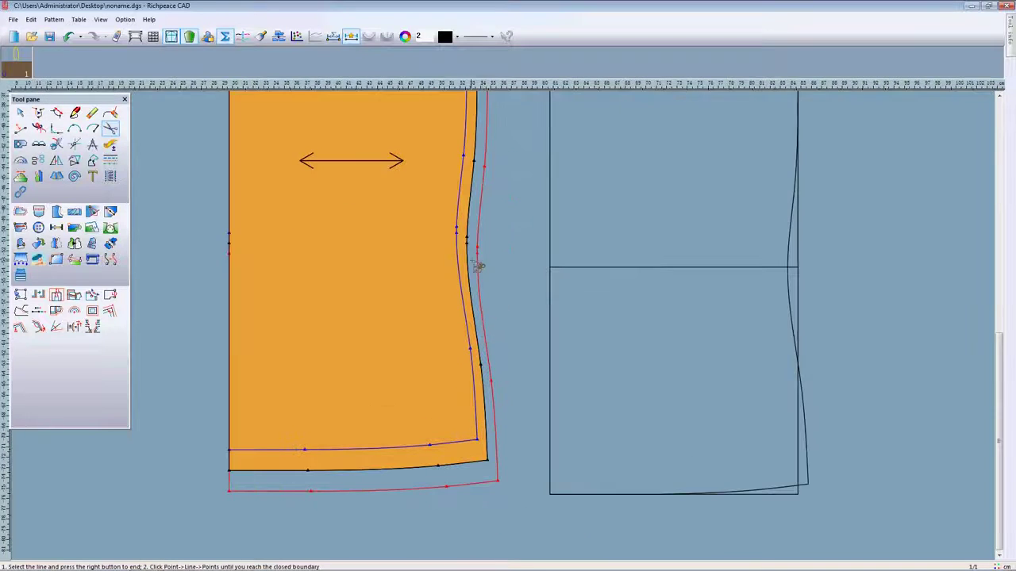
scroll(510, 332, "down", 1)
scroll(511, 332, "down", 3)
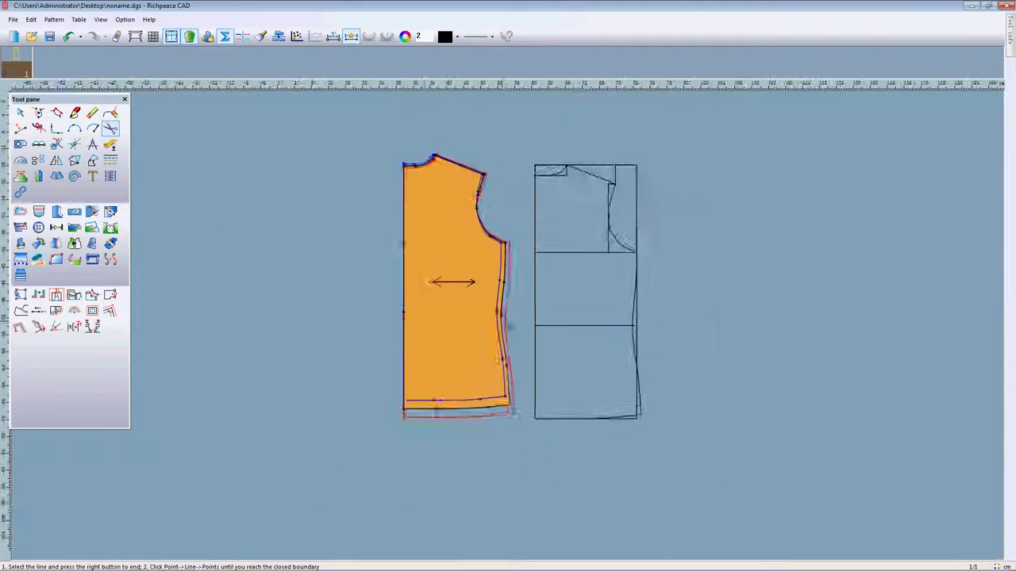
scroll(512, 302, "up", 1)
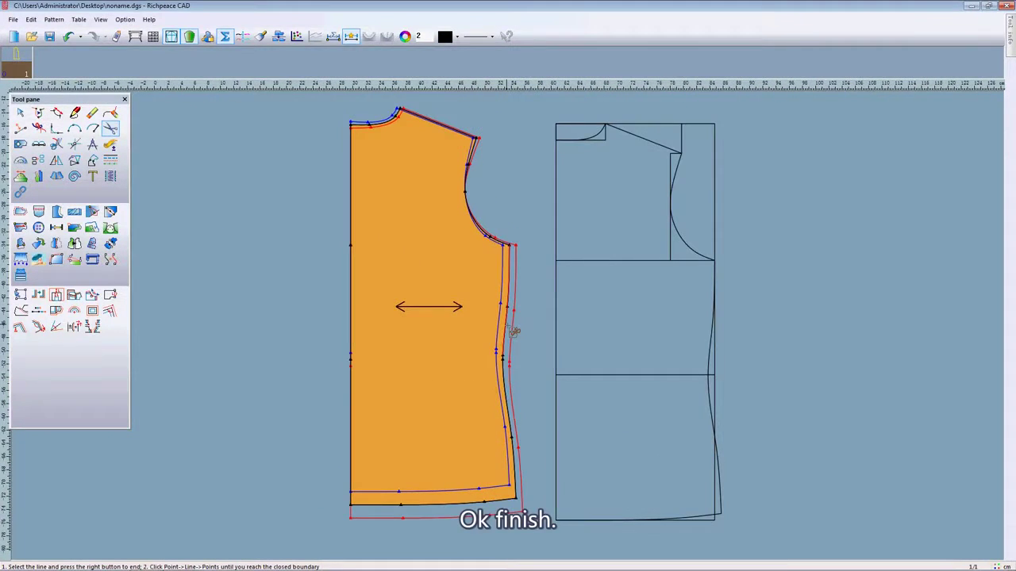